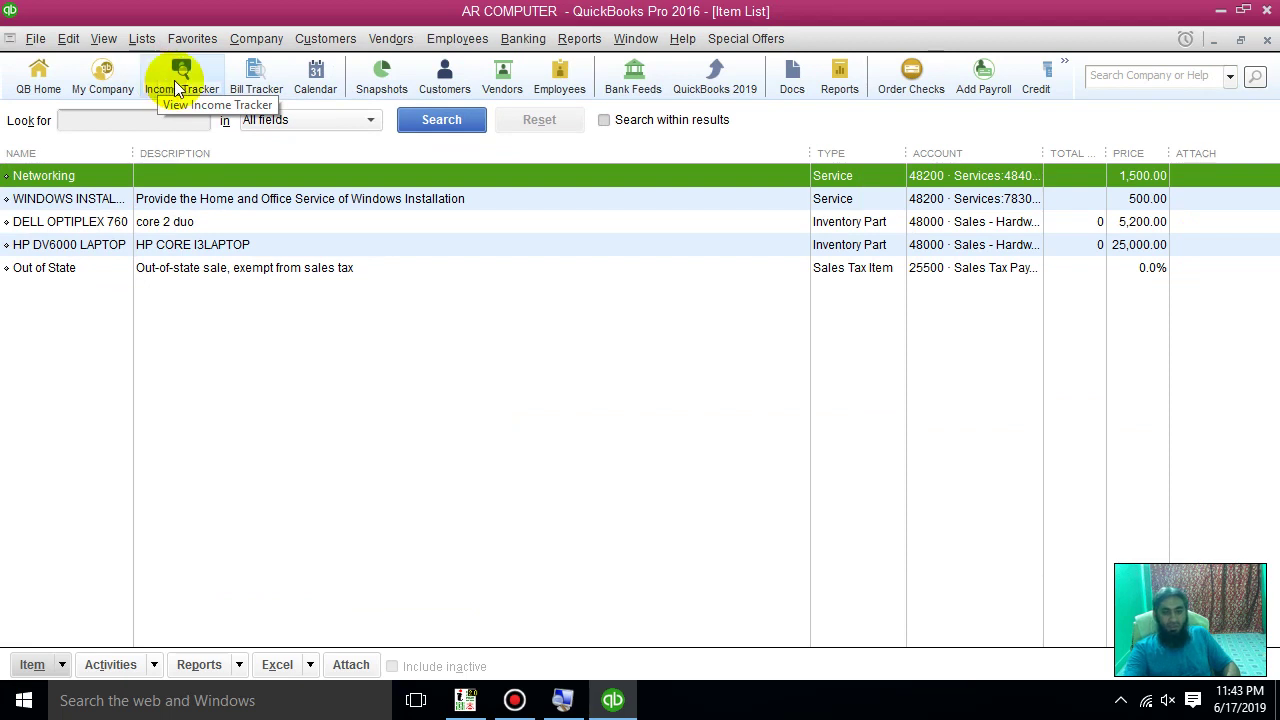
left_click(308, 198)
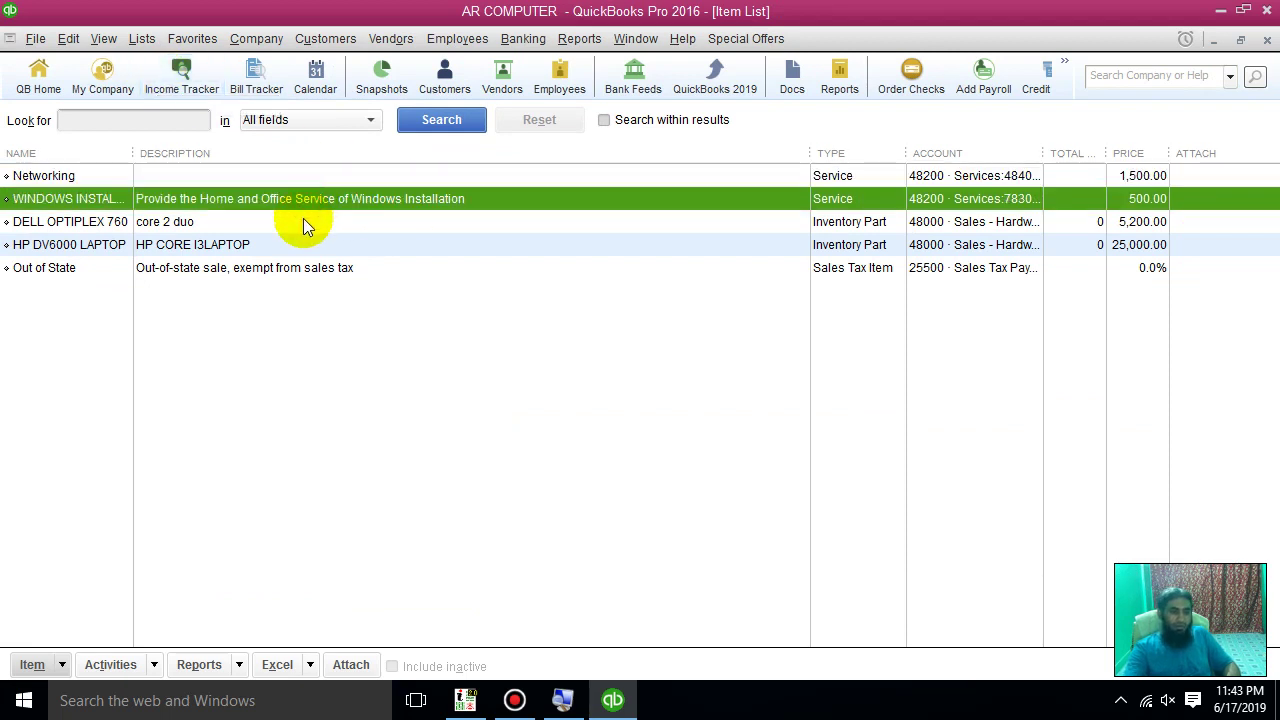
left_click(310, 244)
left_click(283, 198)
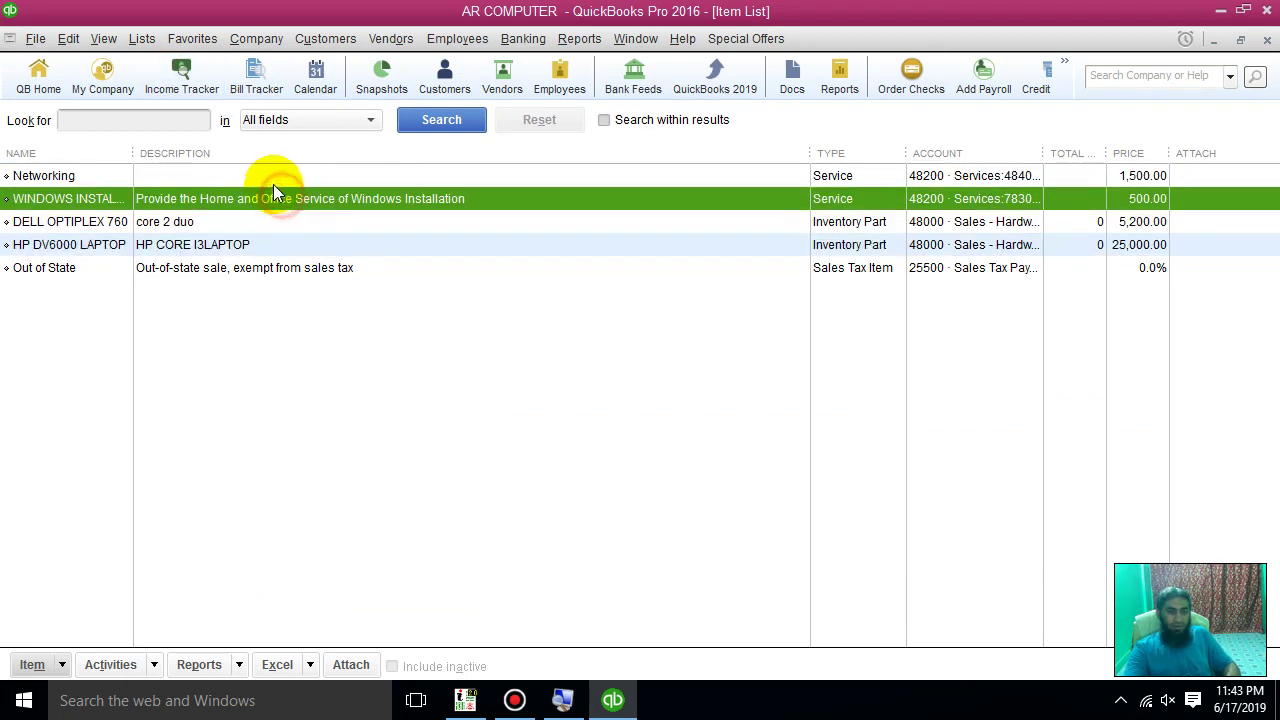
left_click(278, 178)
left_click(280, 199)
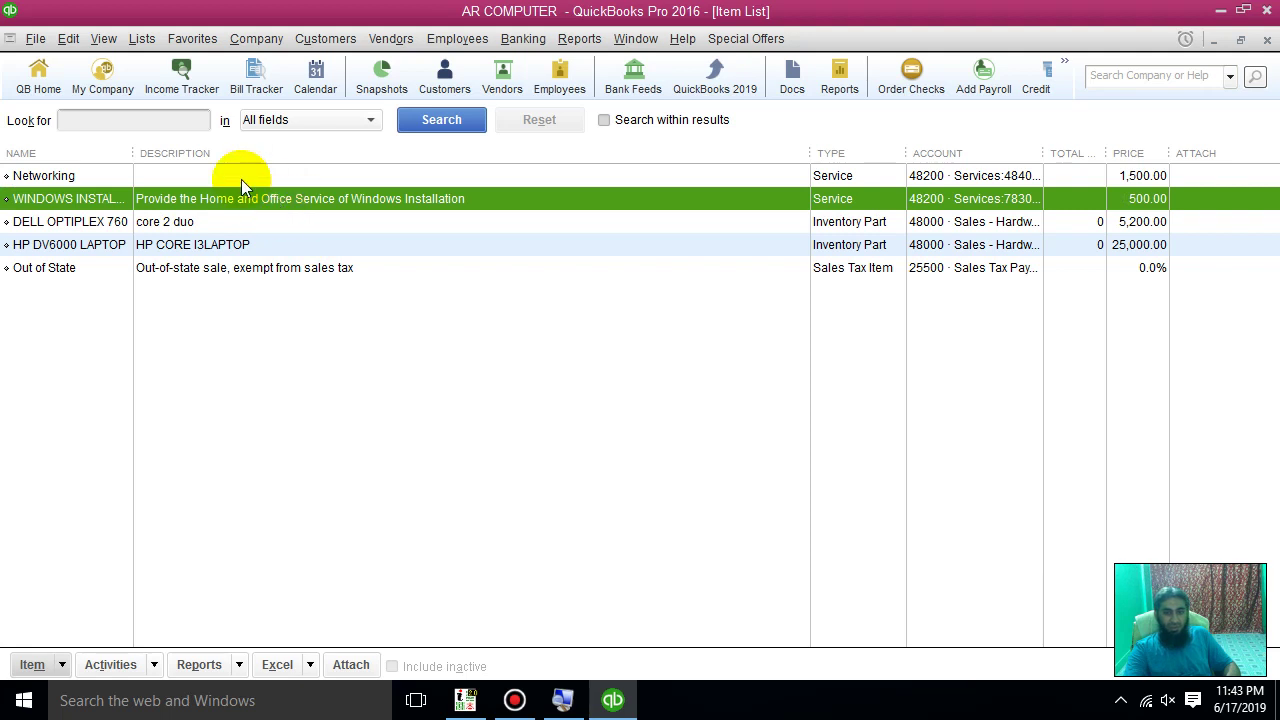
left_click(241, 179)
Step: Delete the WINDOWS INSTALLATION service item from the item list and confirm the deletion
left_click(243, 198)
right_click(241, 197)
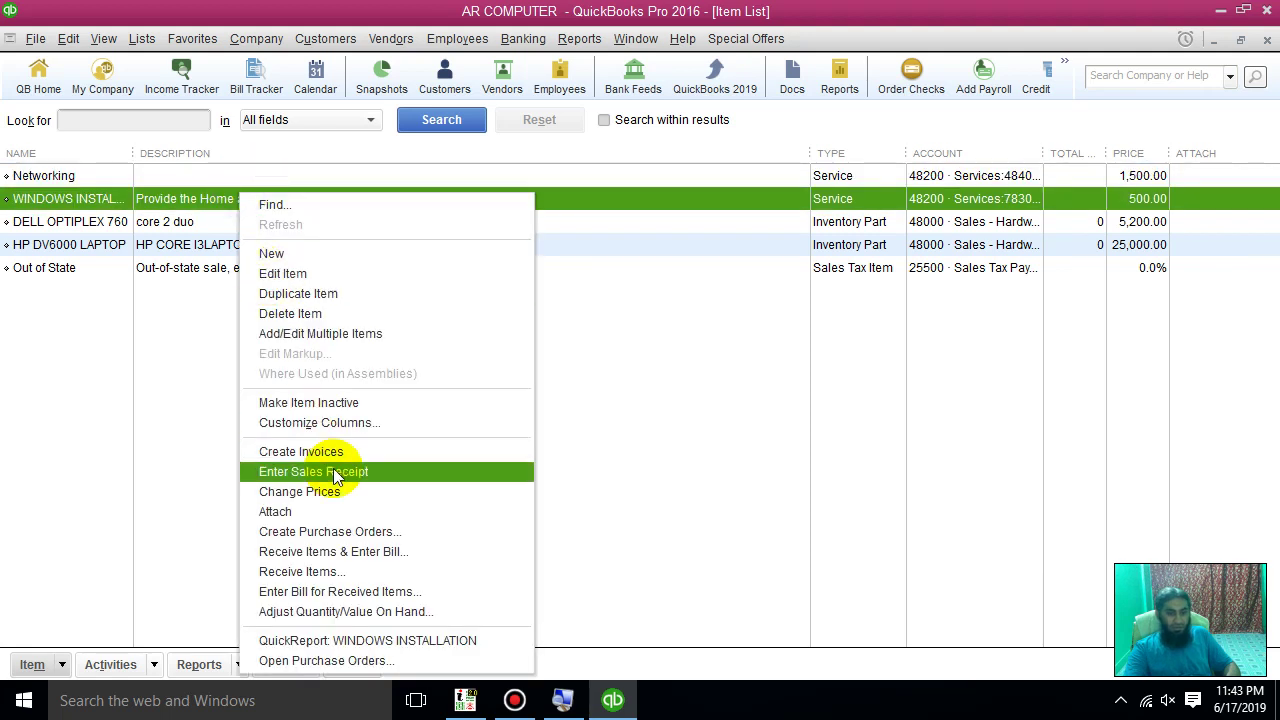
left_click(333, 314)
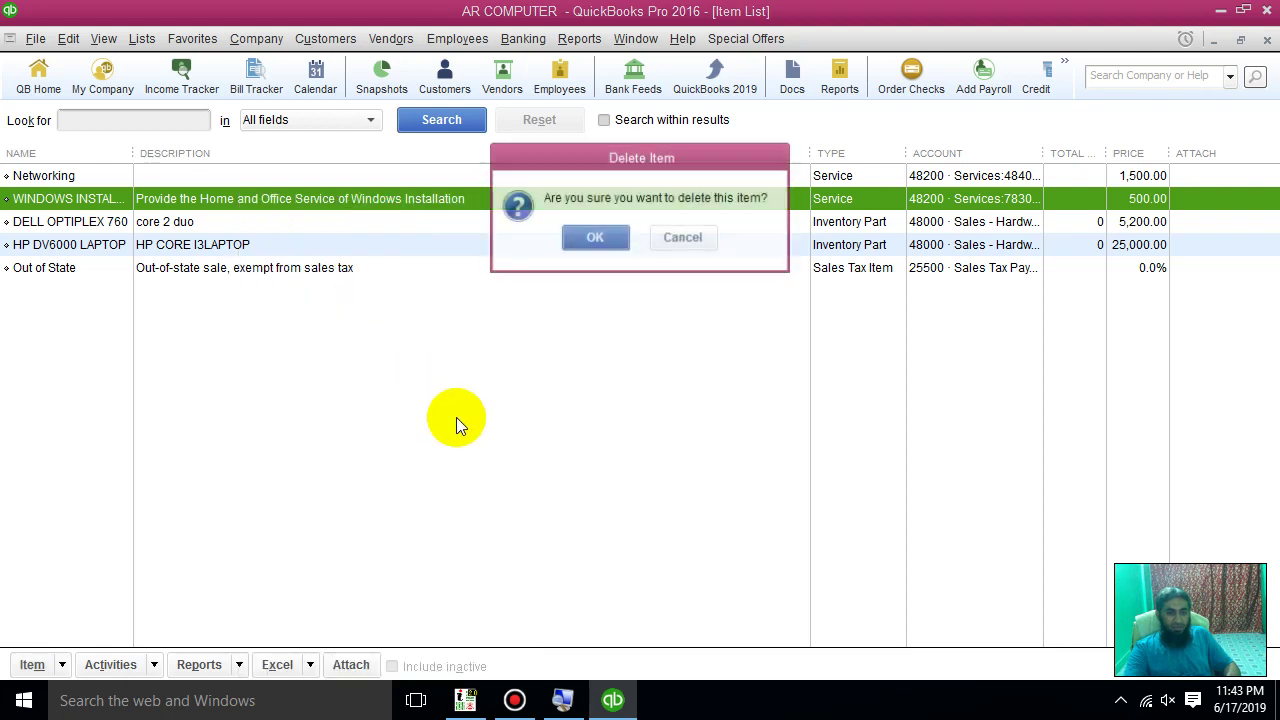
left_click(593, 245)
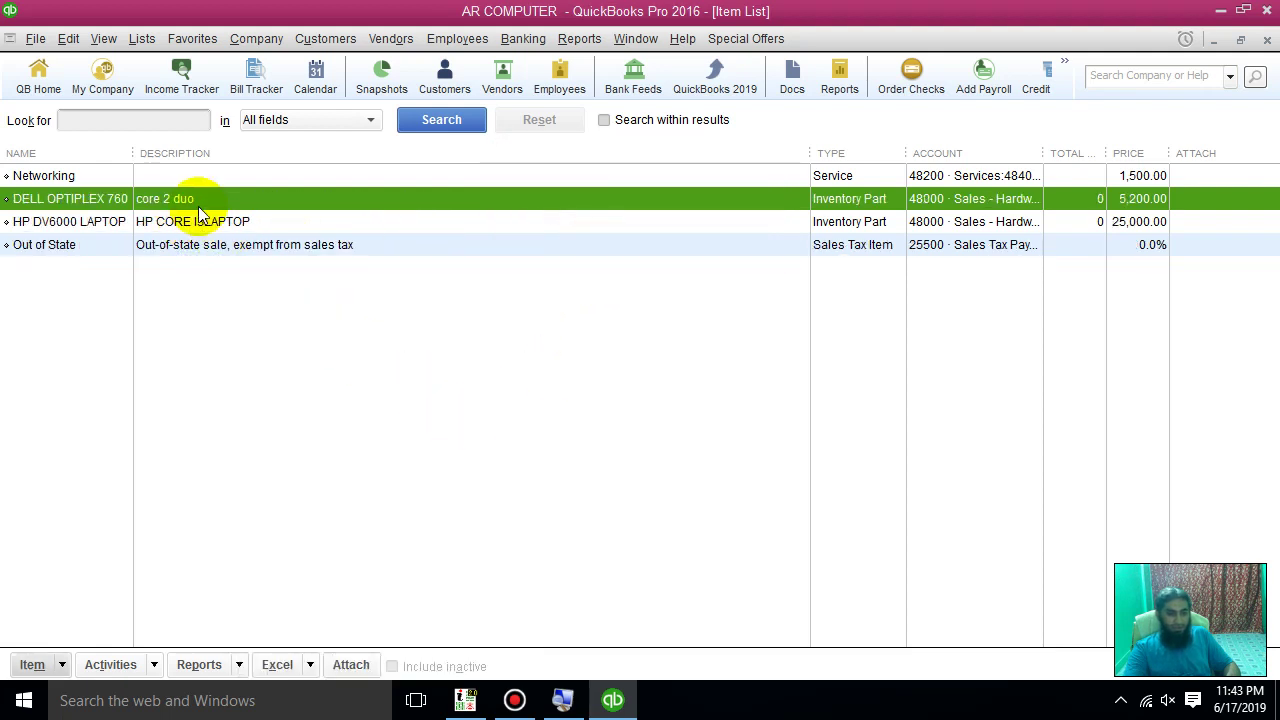
Step: Delete the Networking service item from the item list and confirm the deletion
left_click(205, 224)
left_click(224, 207)
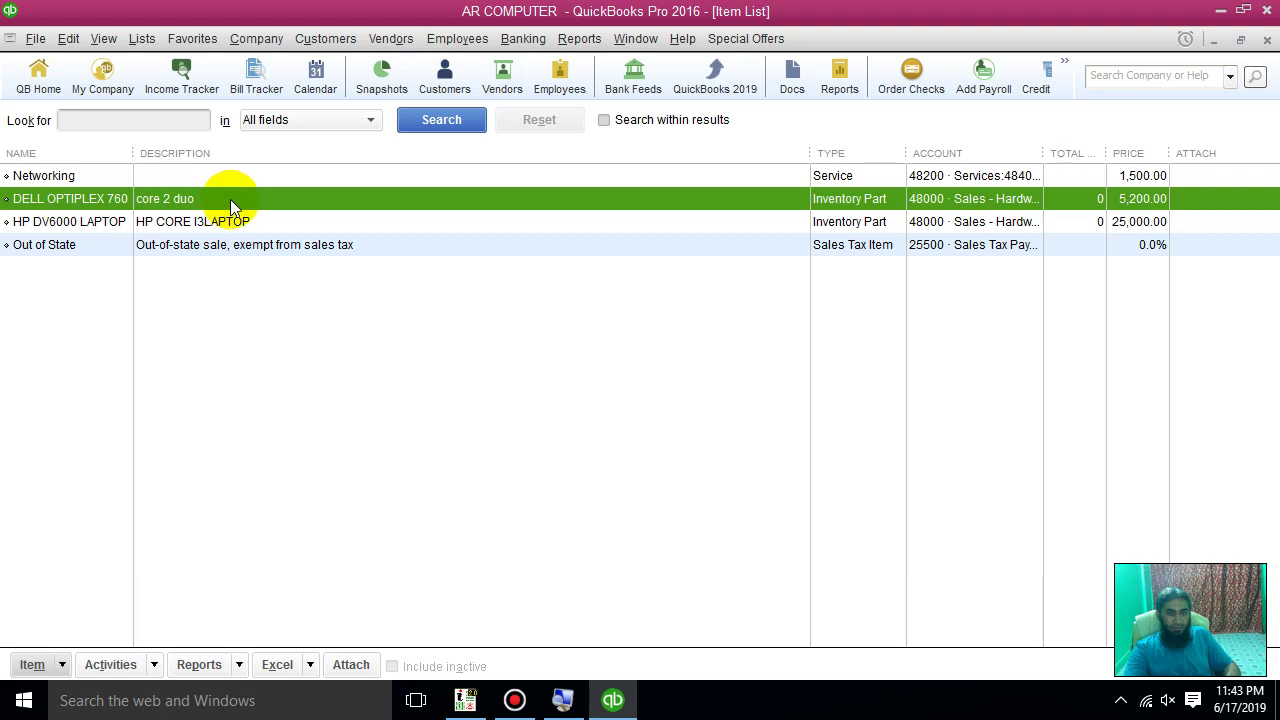
right_click(177, 177)
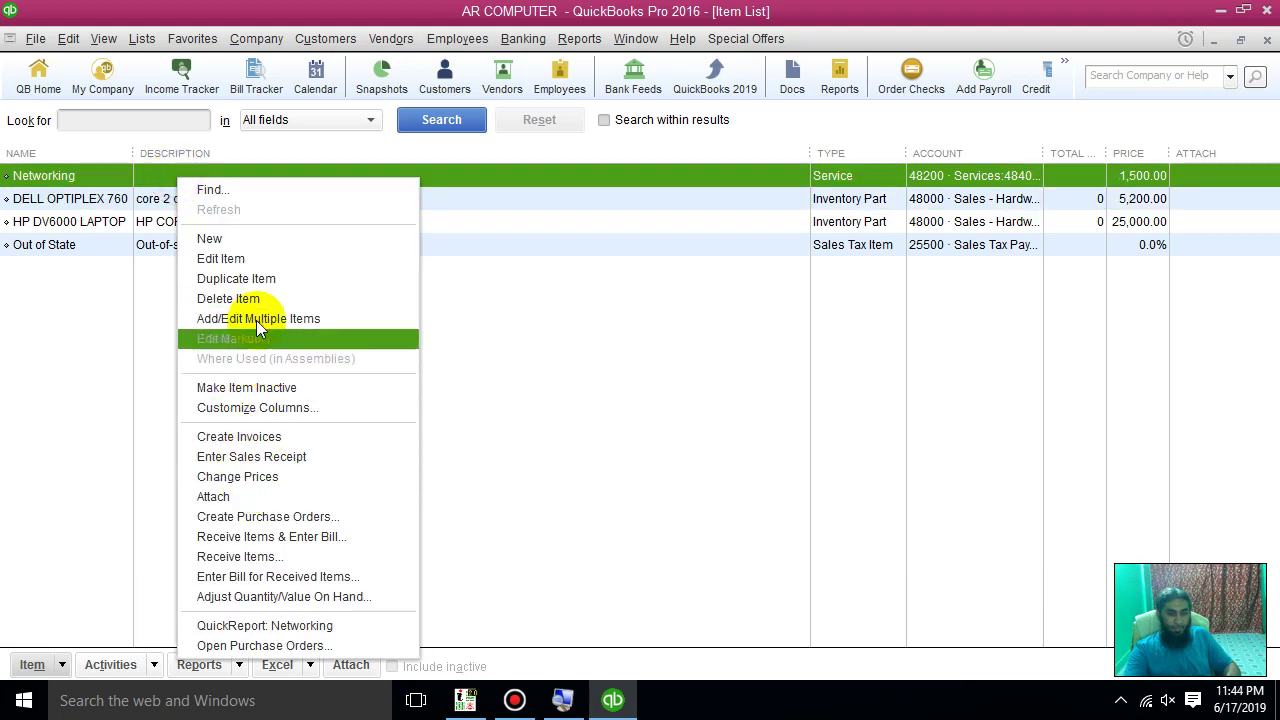
left_click(262, 290)
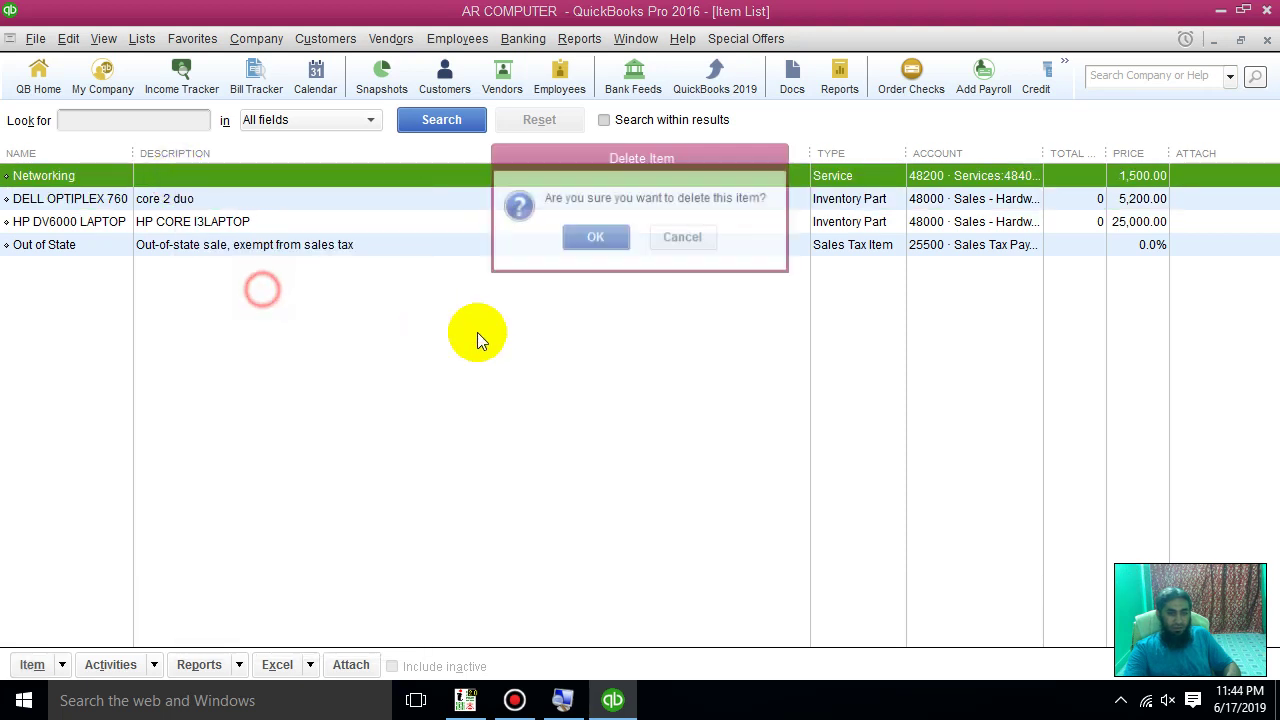
left_click(598, 242)
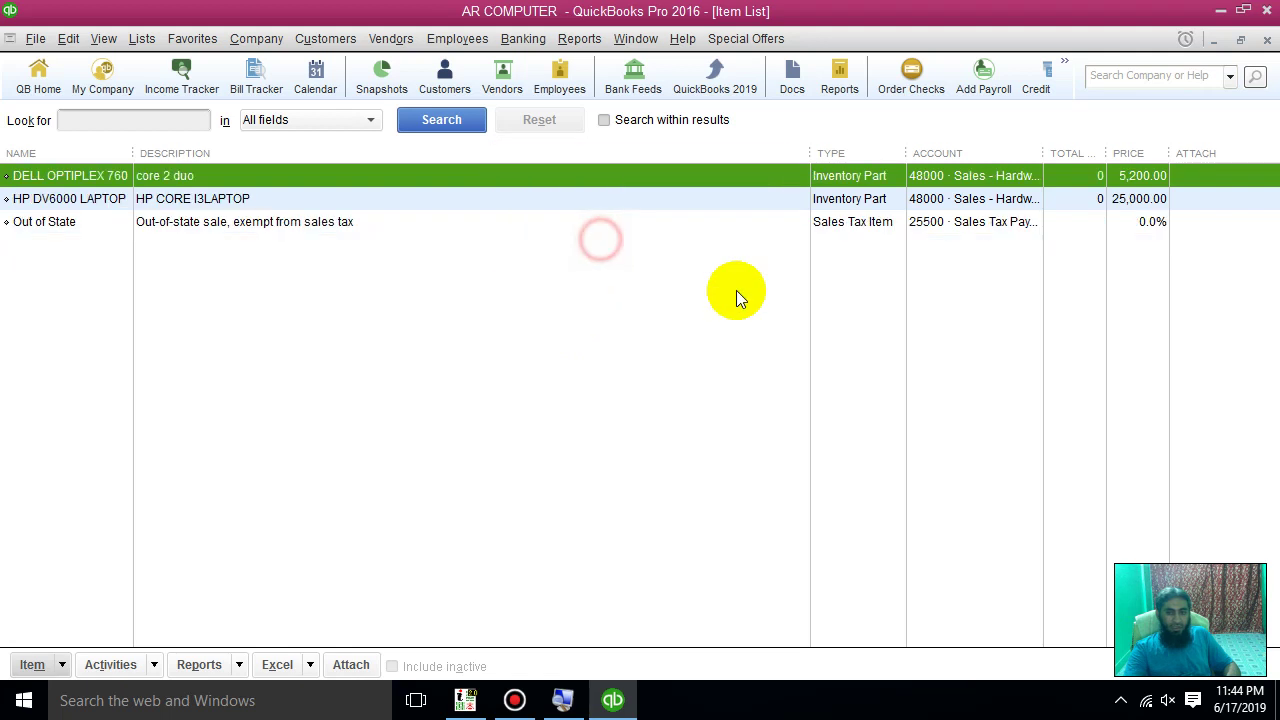
left_click(870, 198)
left_click(870, 177)
left_click(866, 197)
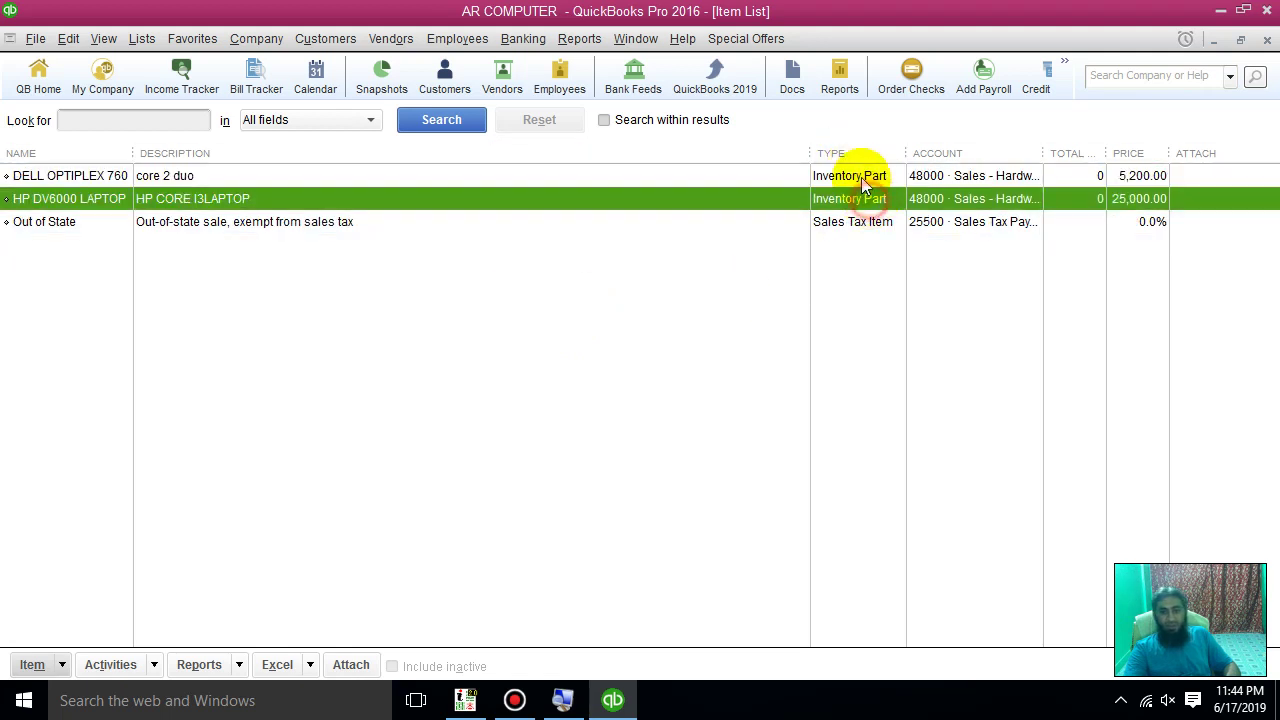
left_click(852, 218)
left_click(849, 177)
left_click(846, 198)
left_click(843, 174)
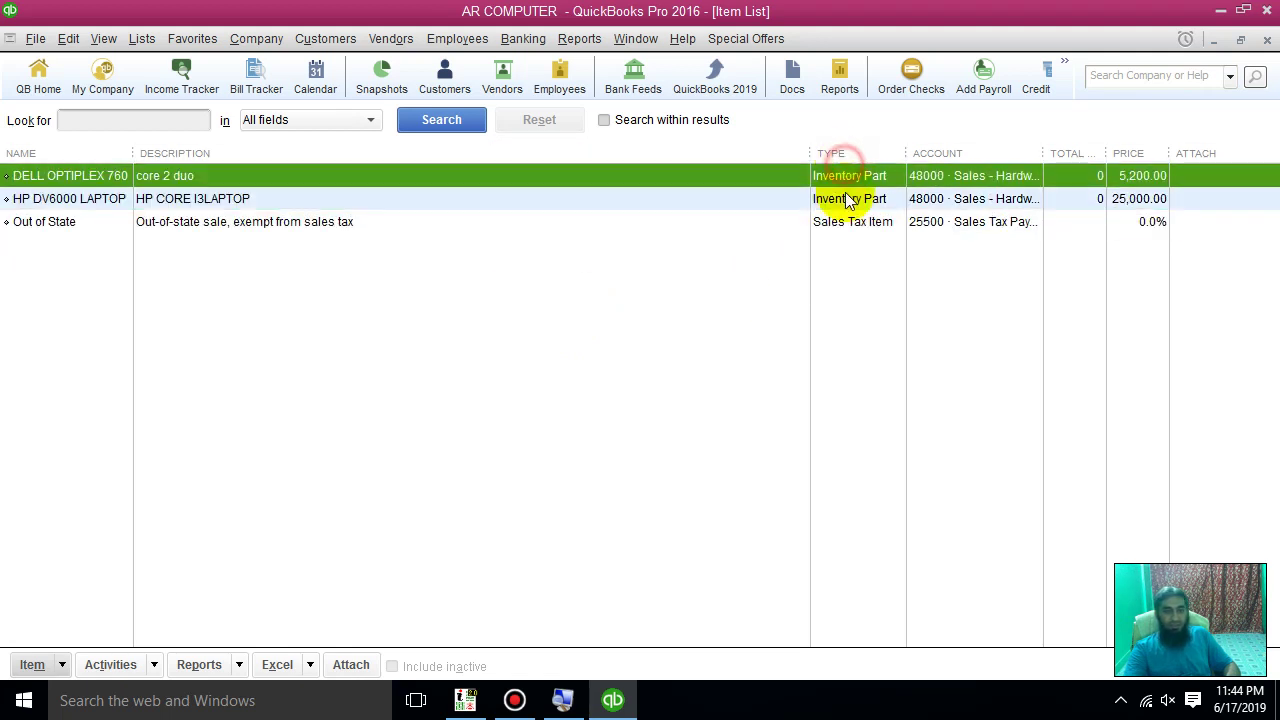
left_click(847, 197)
left_click(849, 176)
left_click(852, 197)
left_click(856, 175)
left_click(858, 196)
left_click(861, 172)
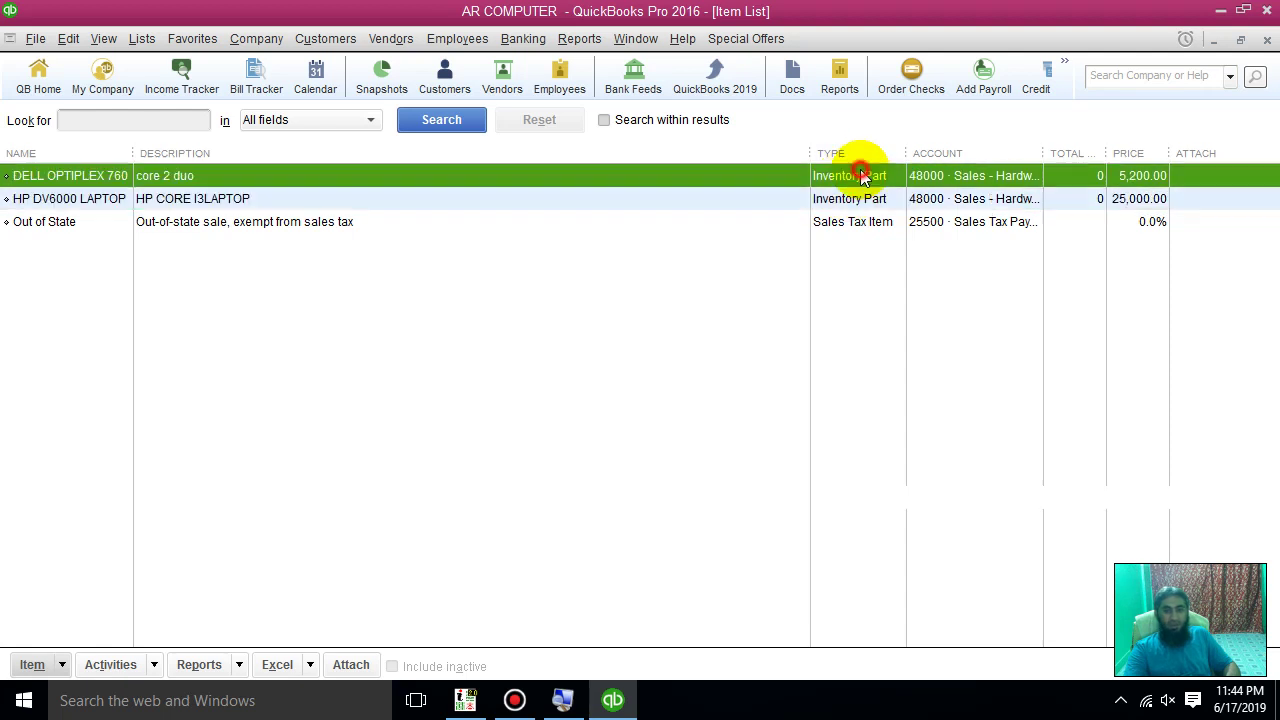
left_click(860, 196)
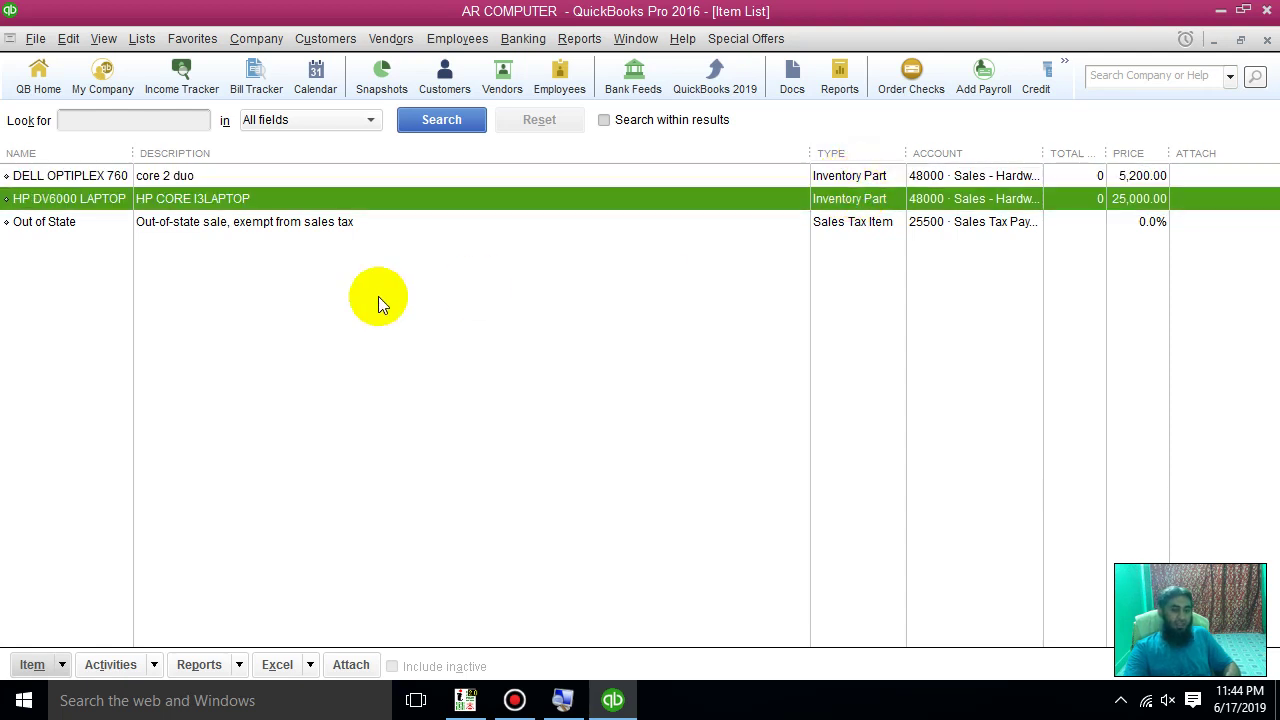
left_click(294, 304)
right_click(213, 278)
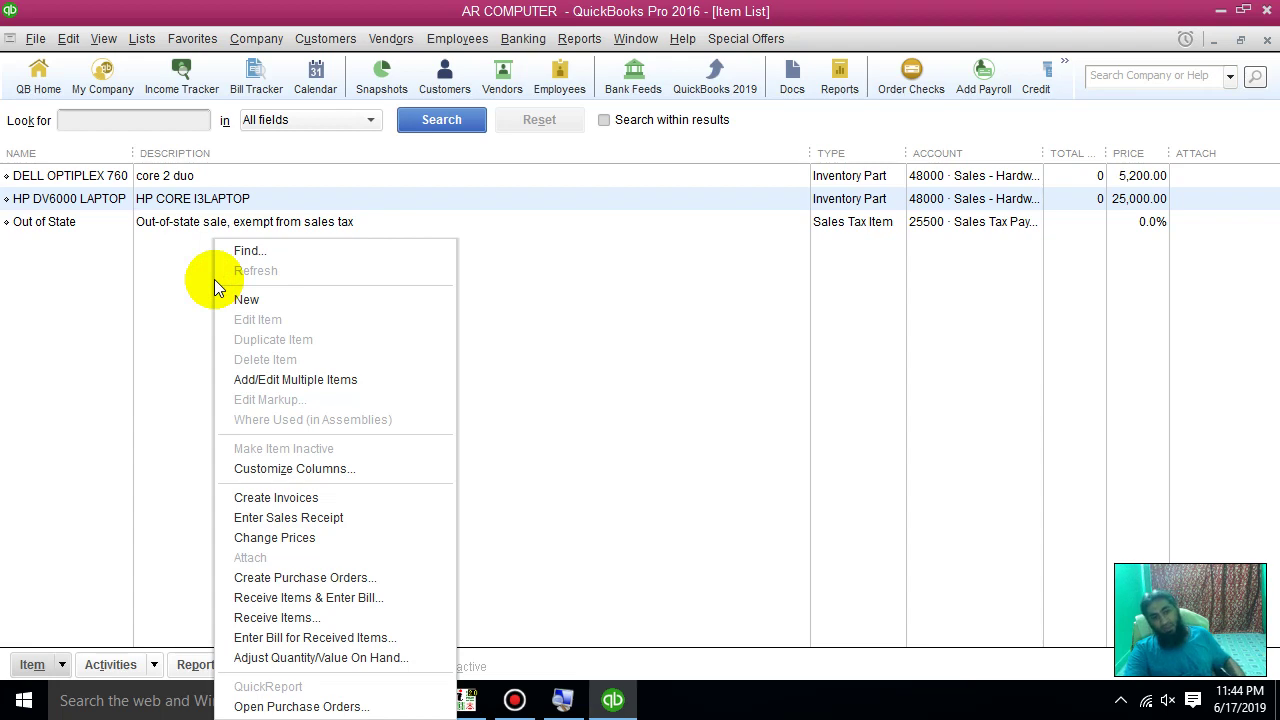
left_click(242, 298)
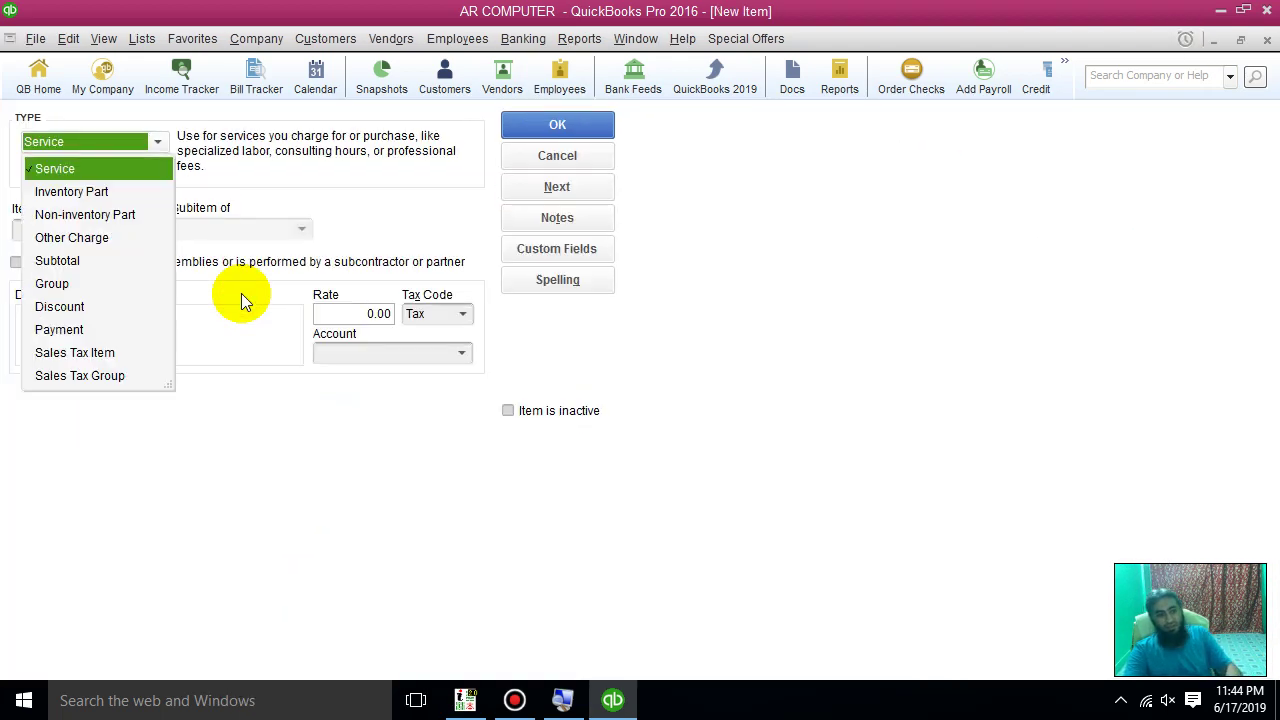
key("Escape")
key("Escape")
right_click(228, 240)
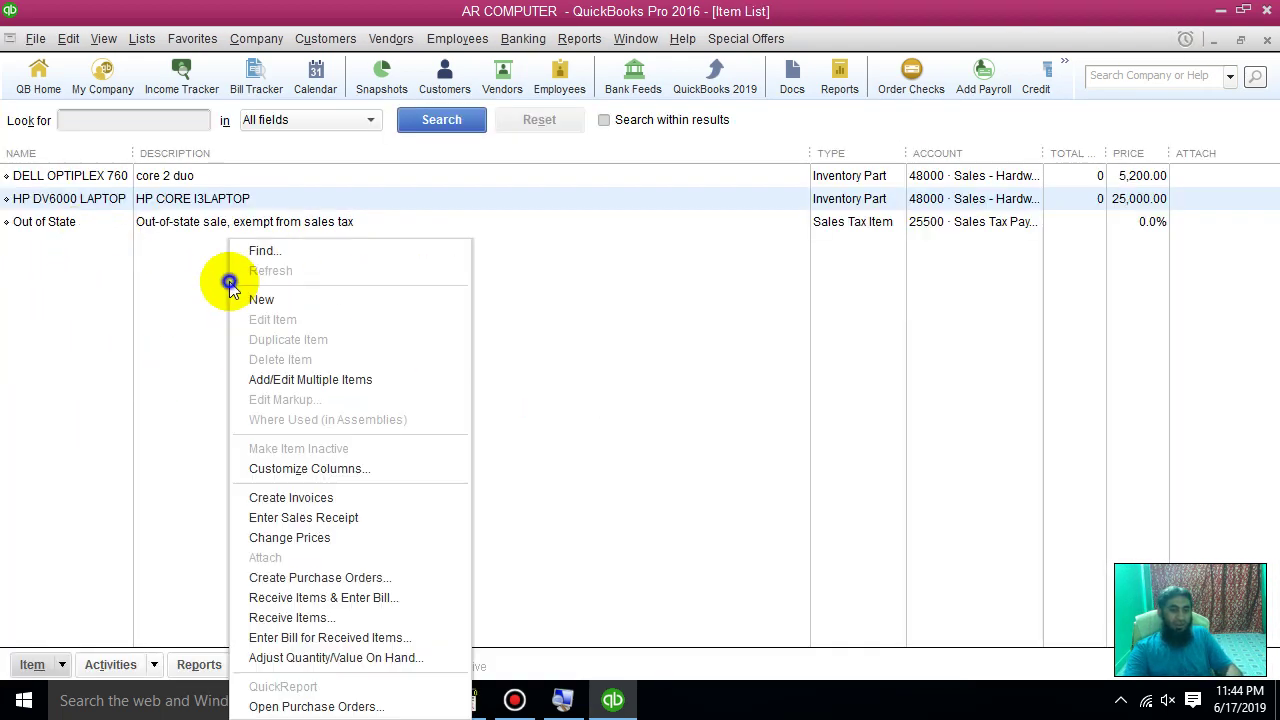
left_click(549, 437)
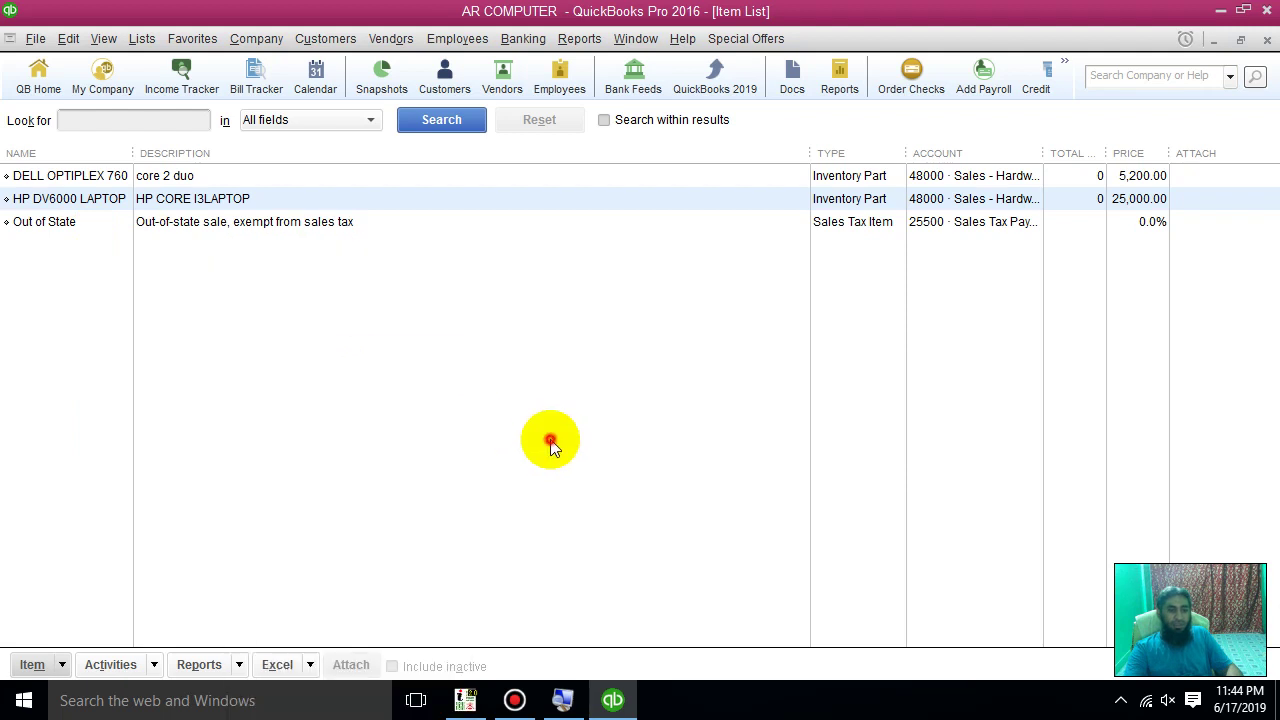
left_click(58, 664)
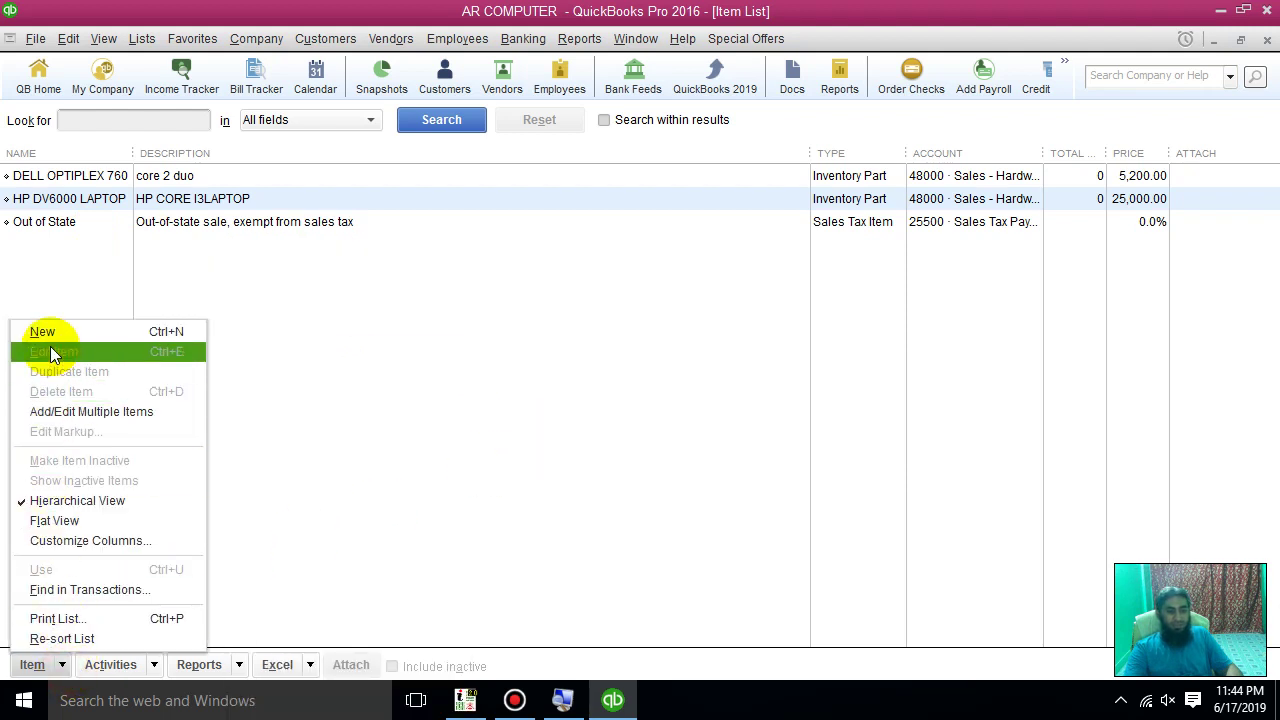
left_click(310, 333)
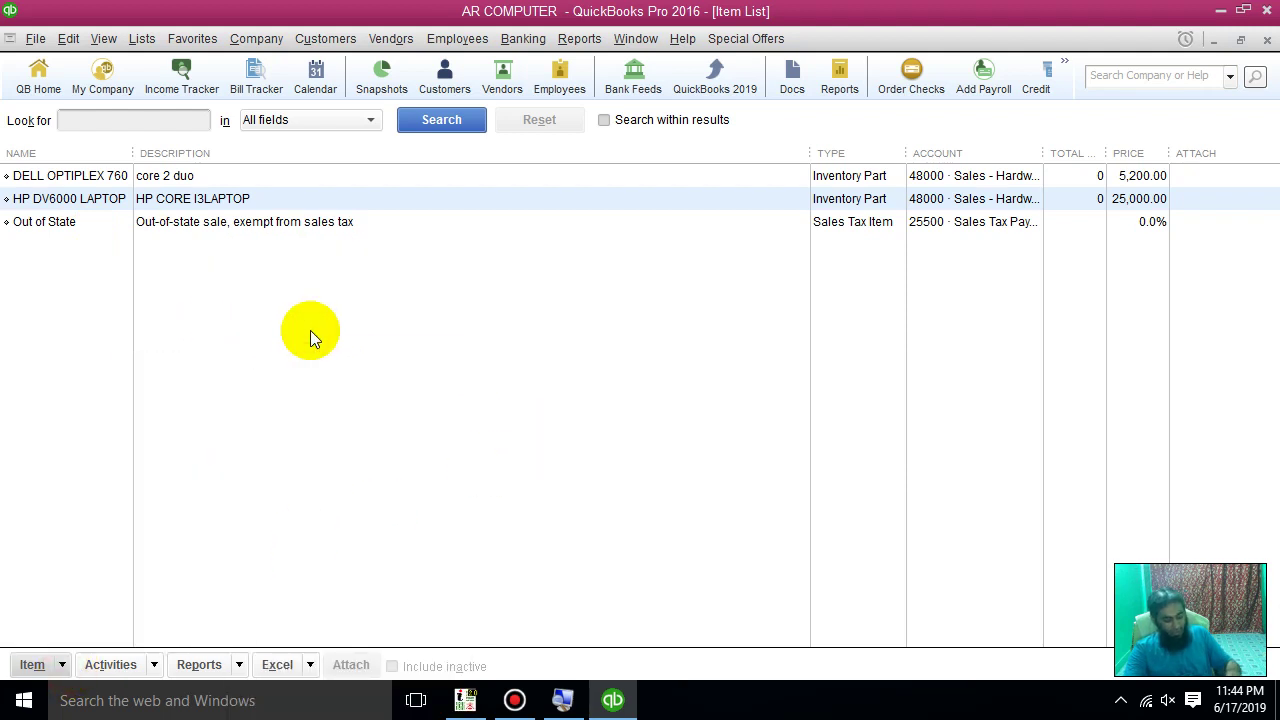
Step: Start a new item of type Service and name it "Windows Installation"
key("ctrl+n")
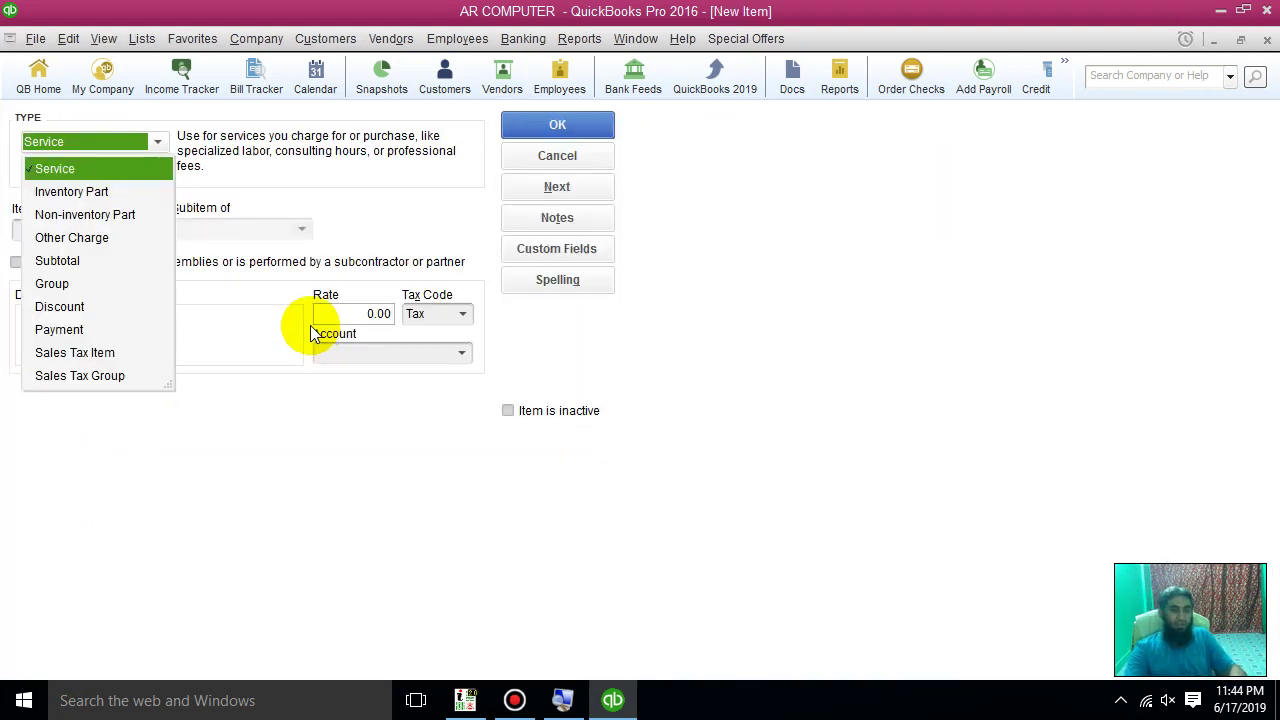
left_click(72, 168)
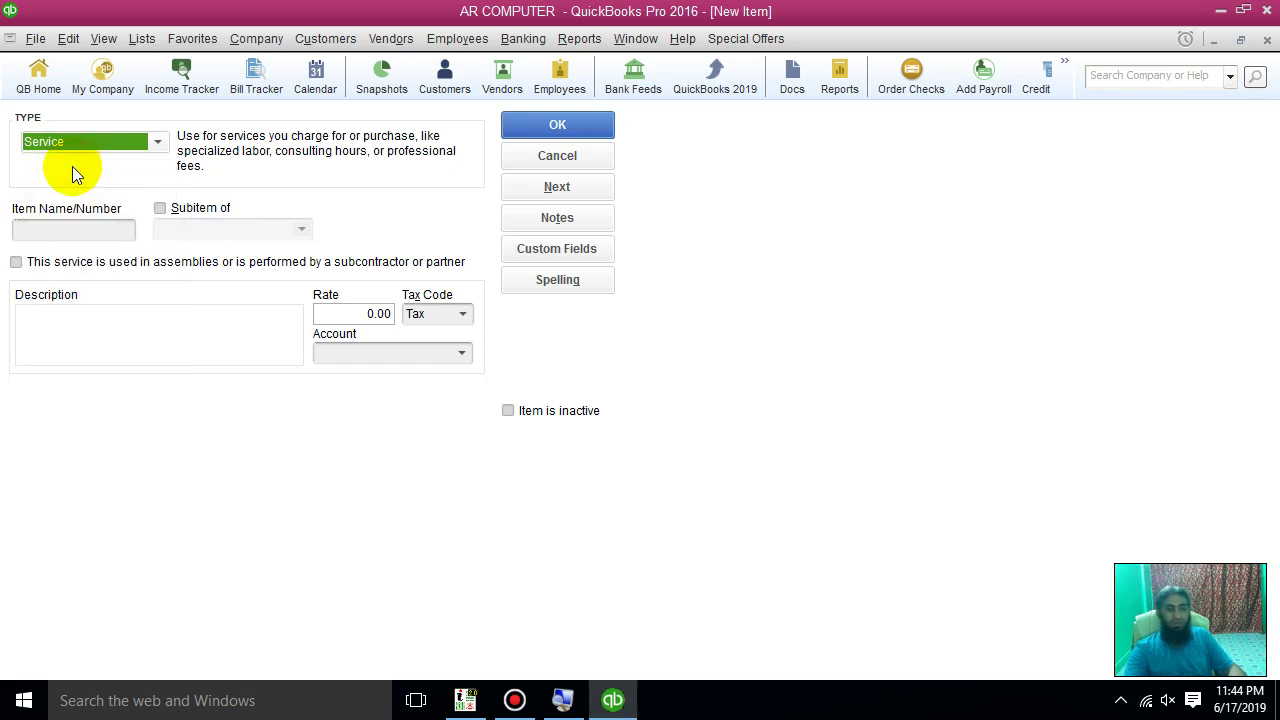
left_click(100, 229)
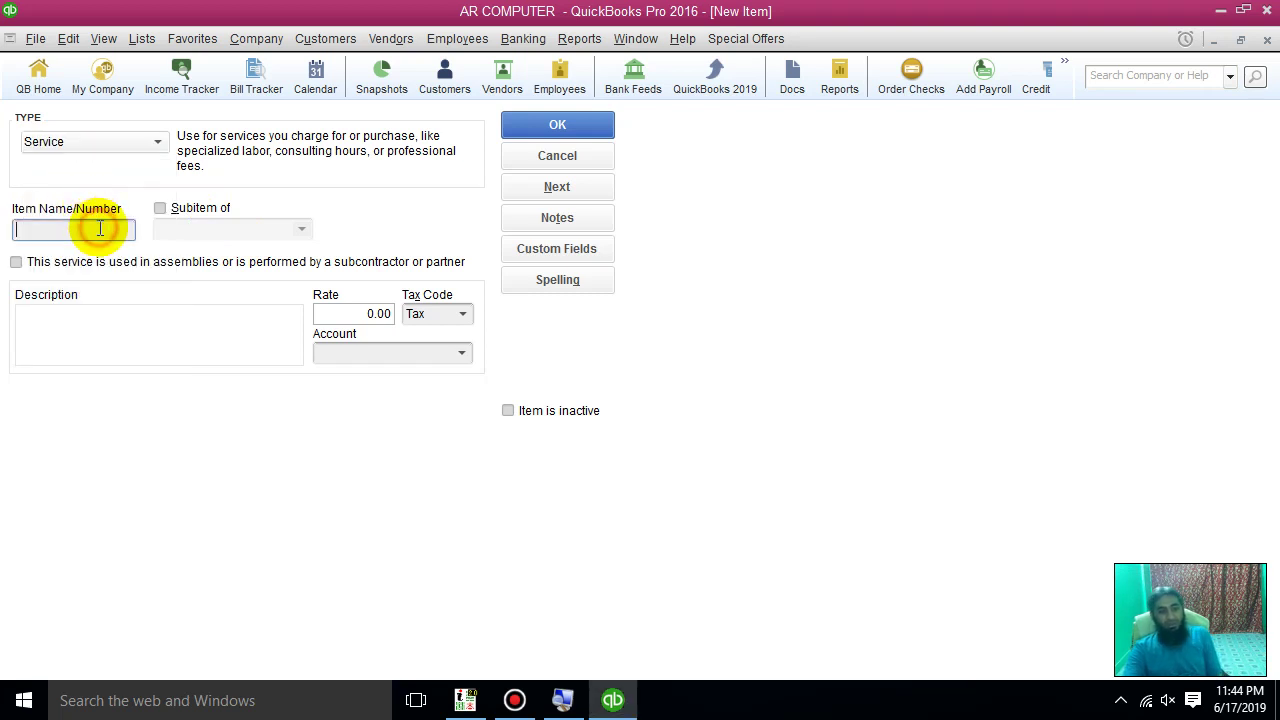
type("Window")
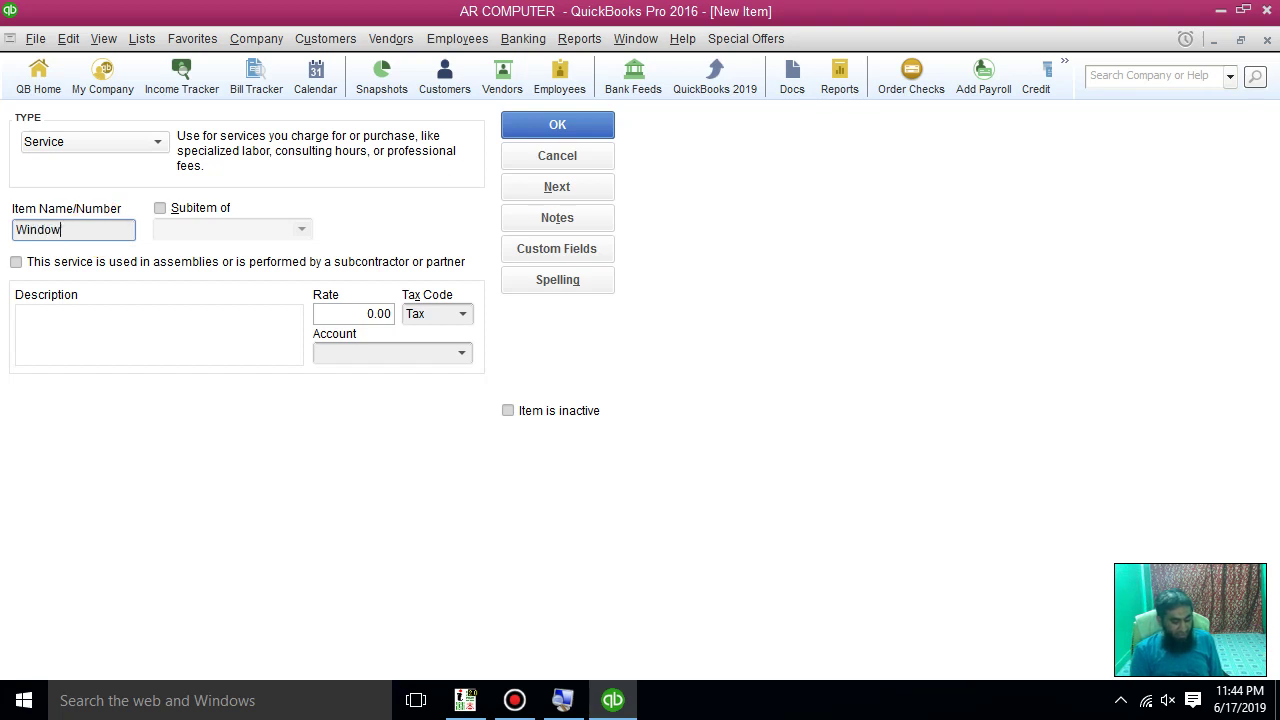
type("s Insta")
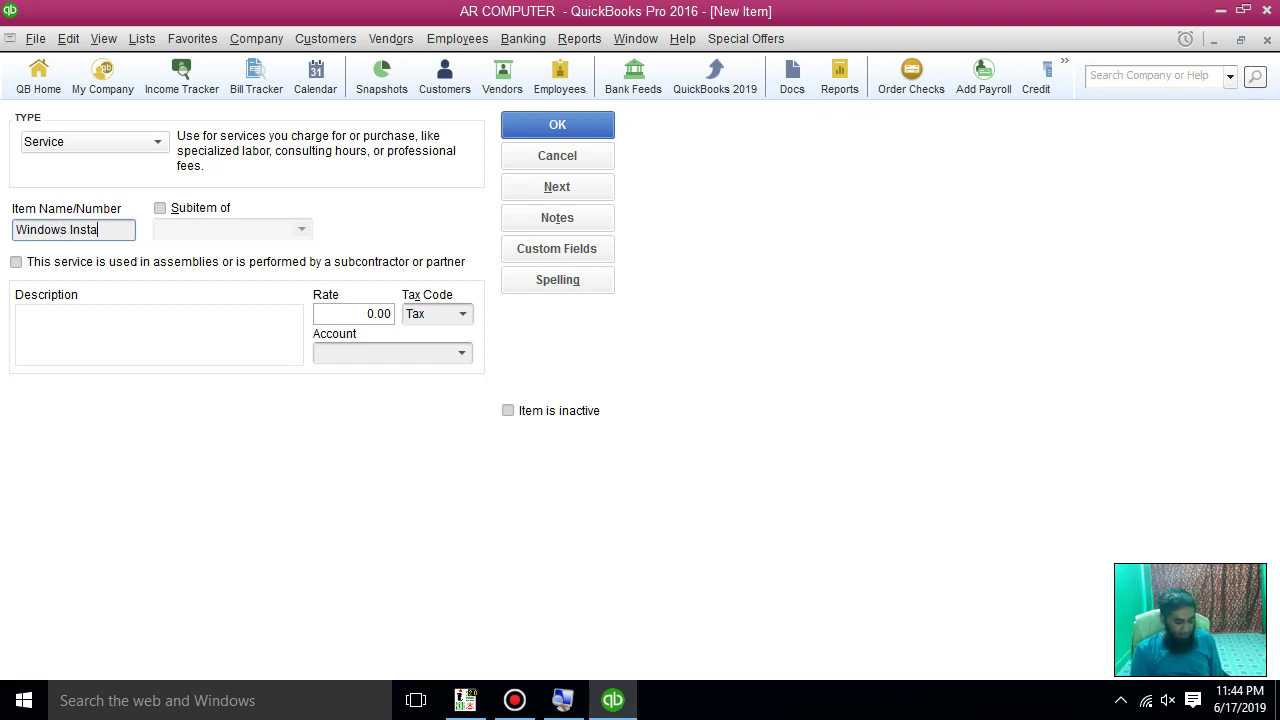
type("llation")
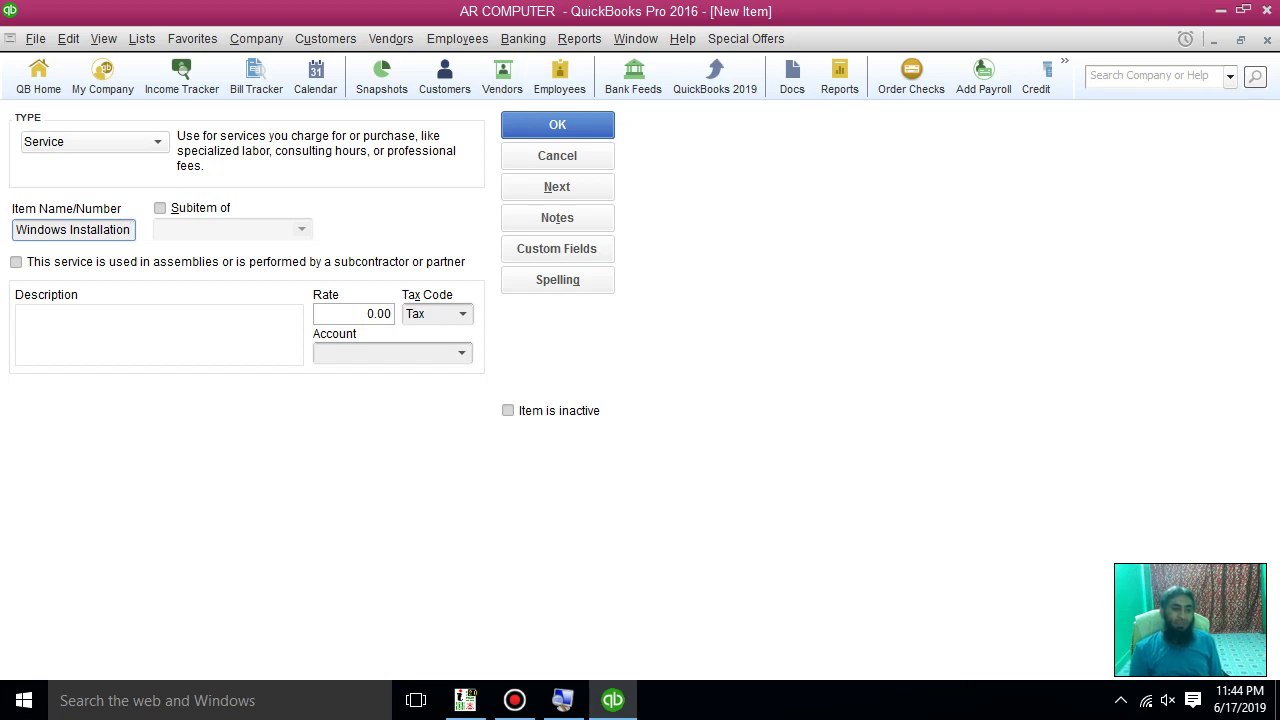
Step: Enter "Home and Office Provide Service of Installation." as the description of the new service item
left_click(80, 355)
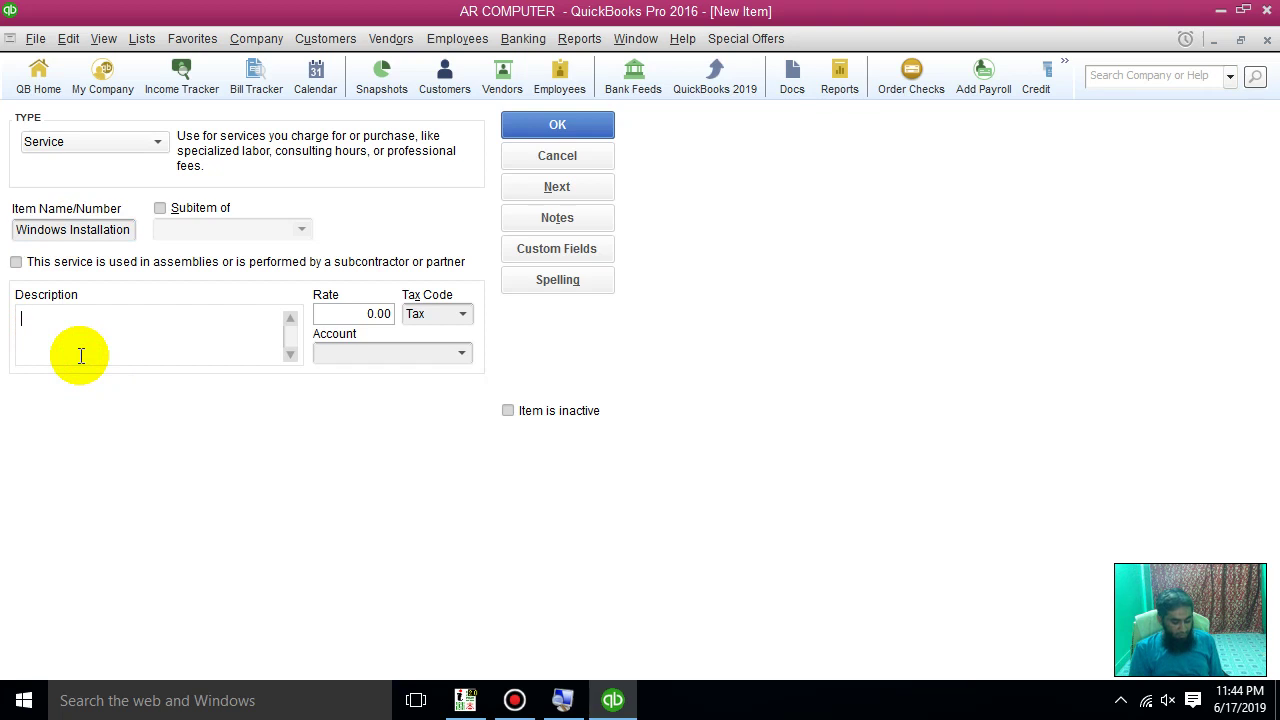
type("Provide")
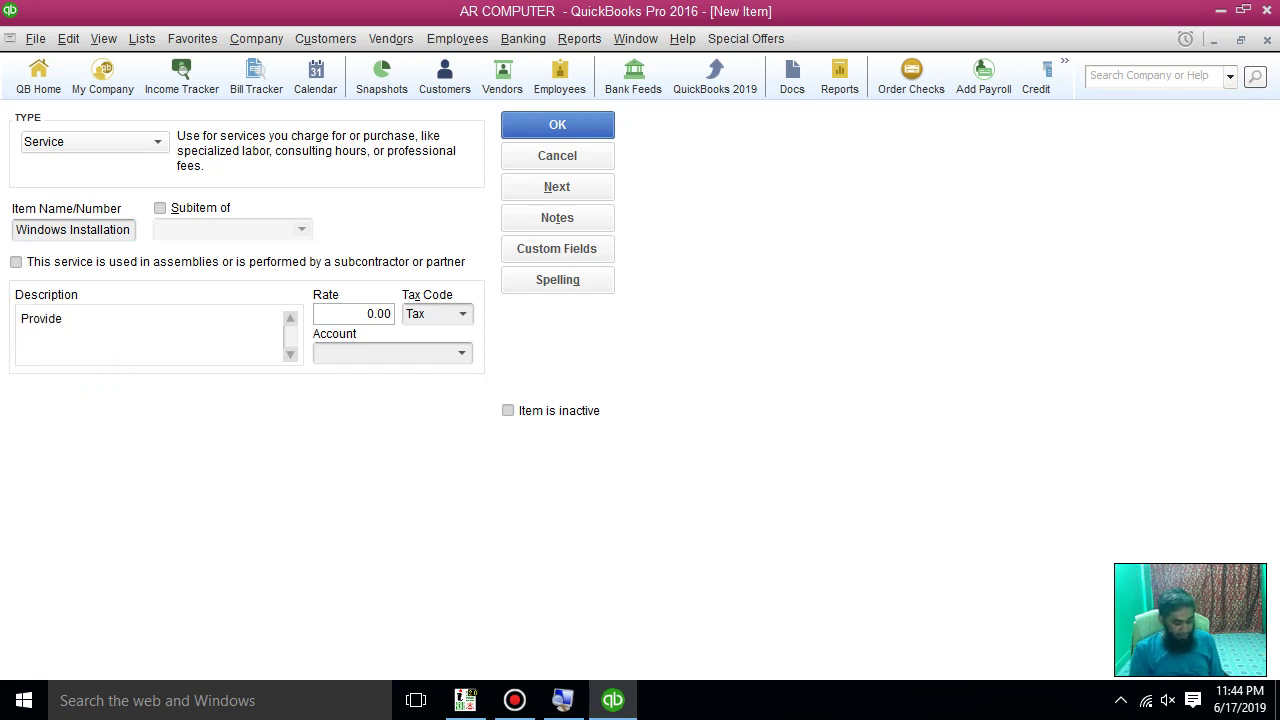
type(" Service of Inst")
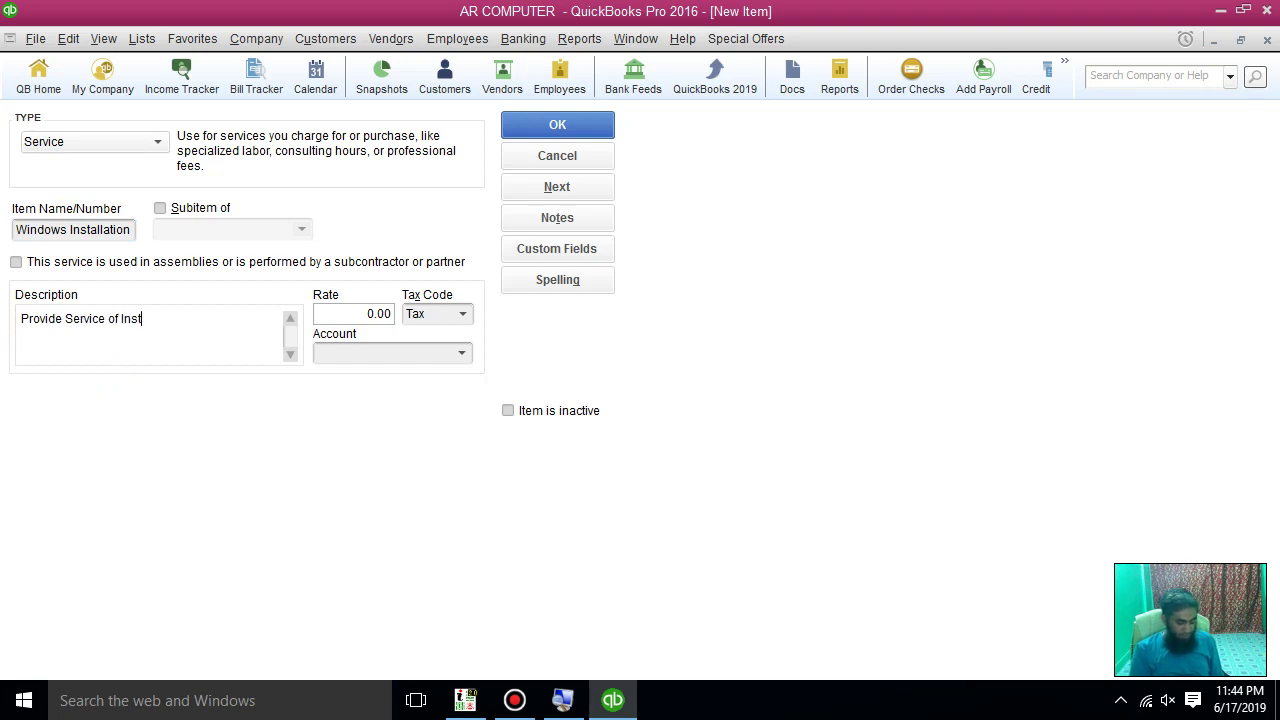
type("allation")
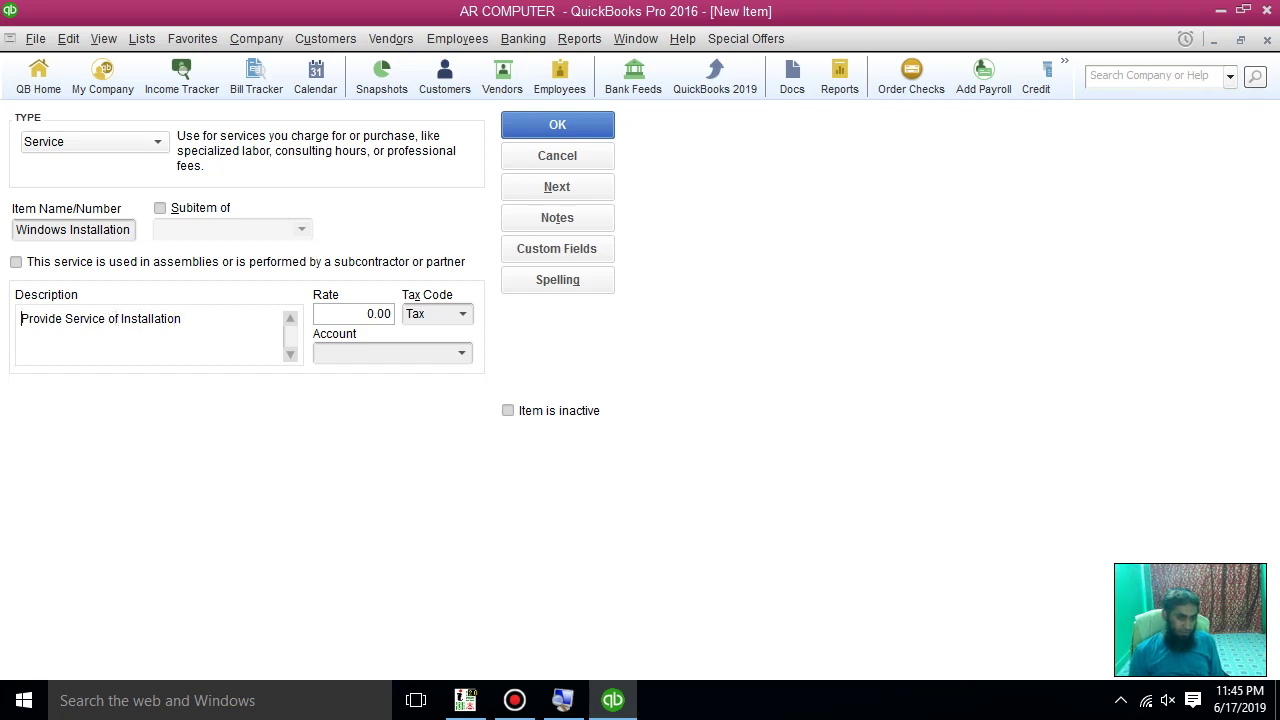
type("Home an")
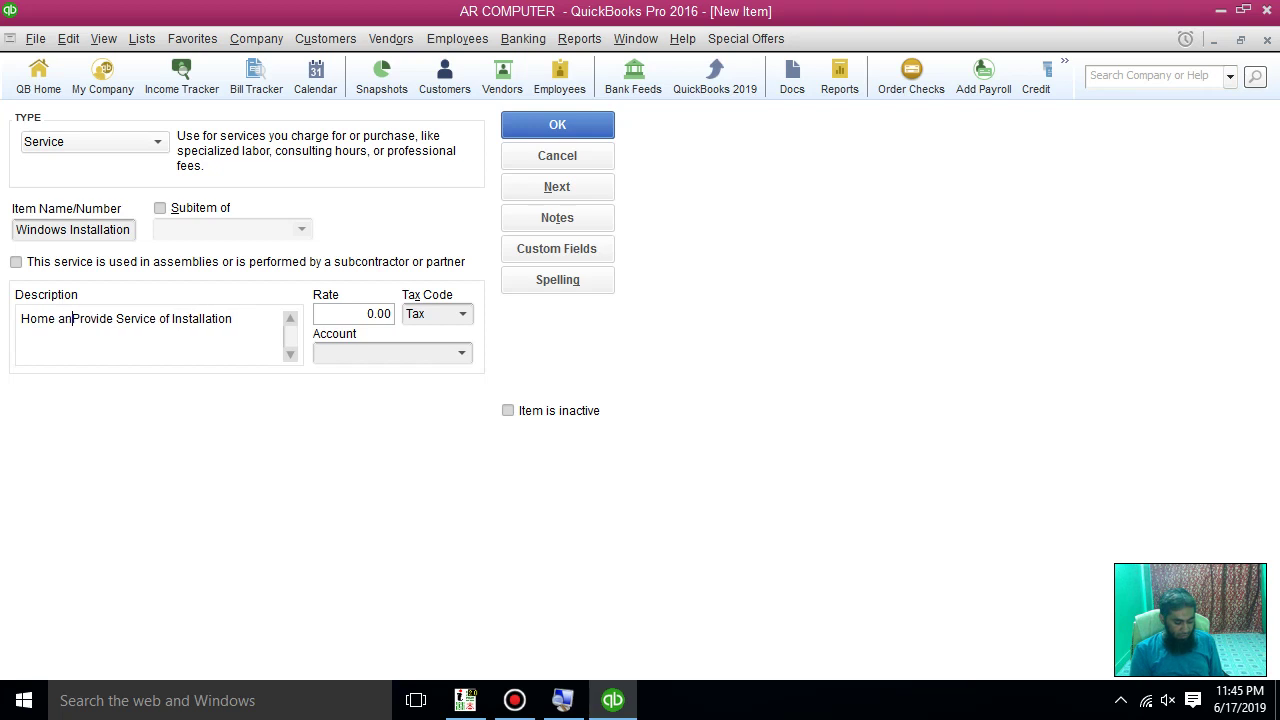
type("d H")
key("BackSpace")
type("Office")
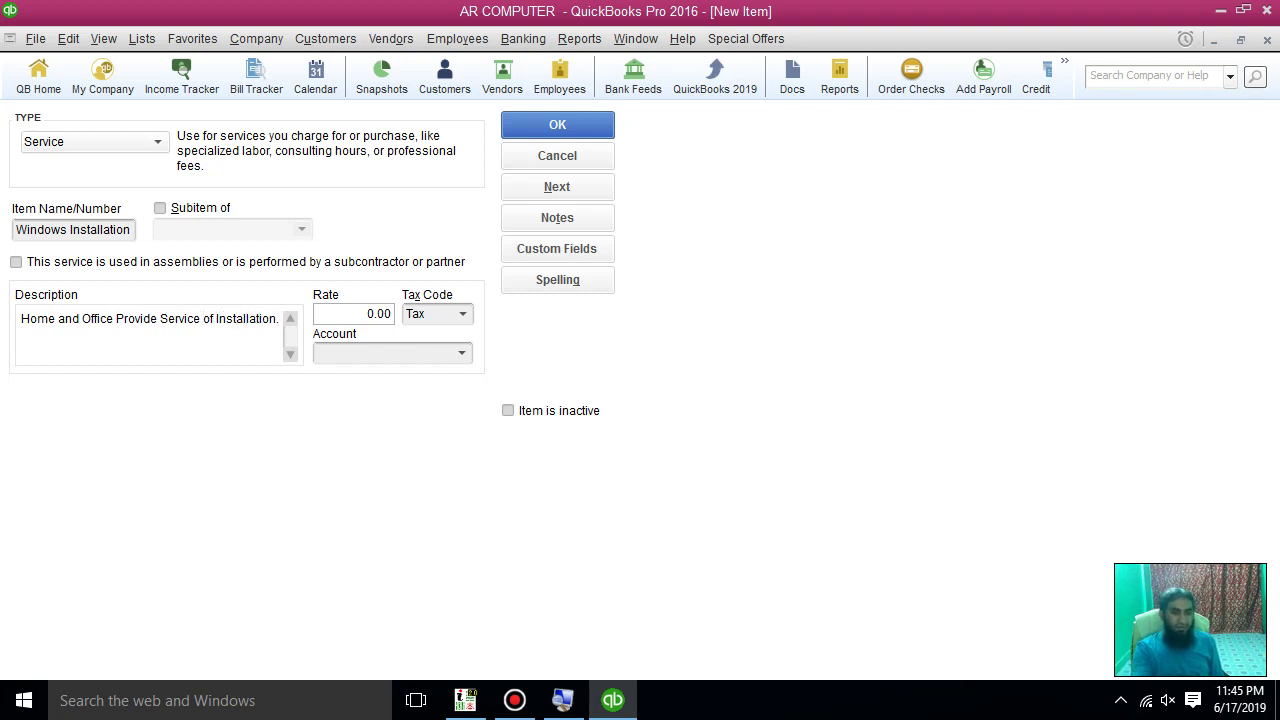
Step: Set the rate of the Windows Installation service item to 500.00
left_click(370, 314)
left_click_drag(401, 317, 408, 317)
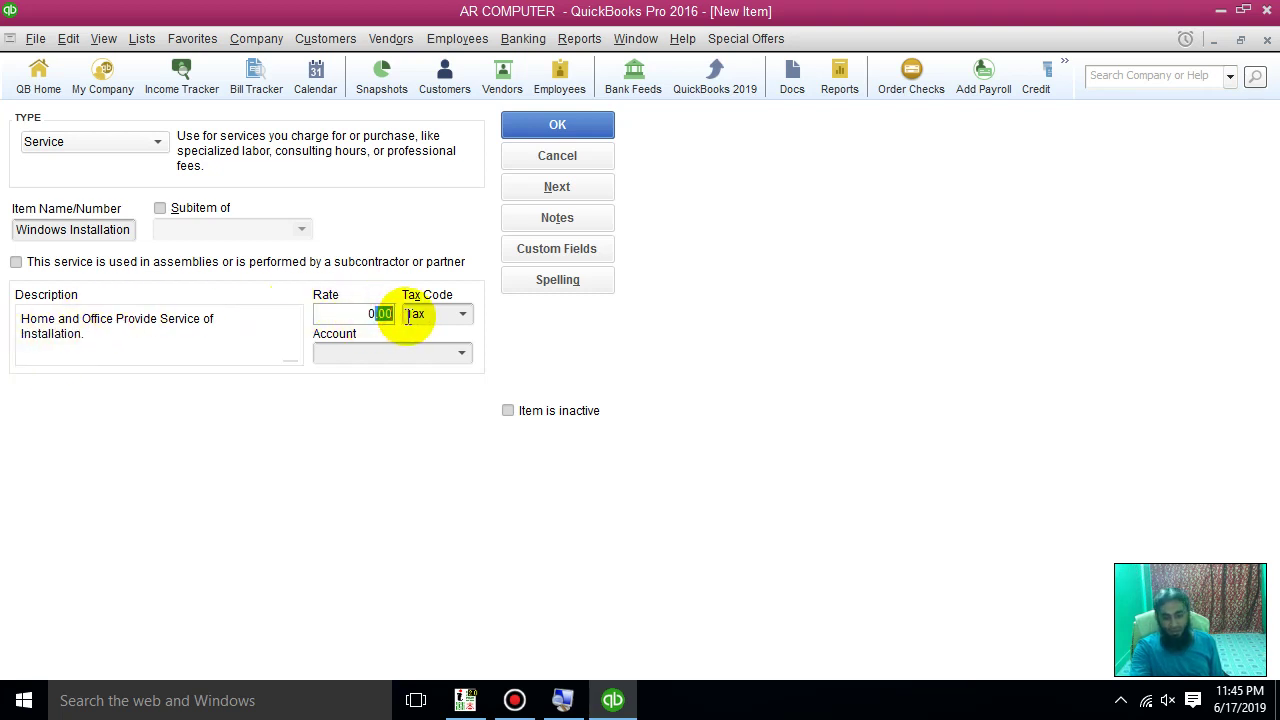
key("Left")
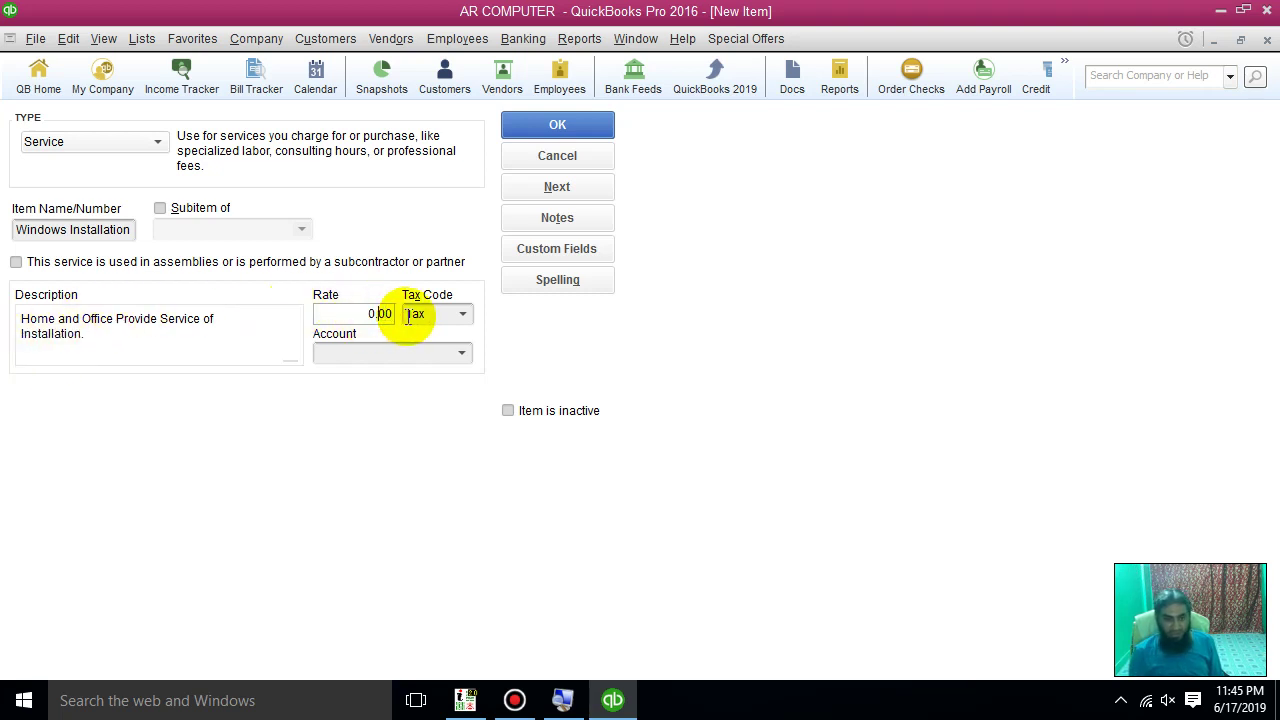
type("500")
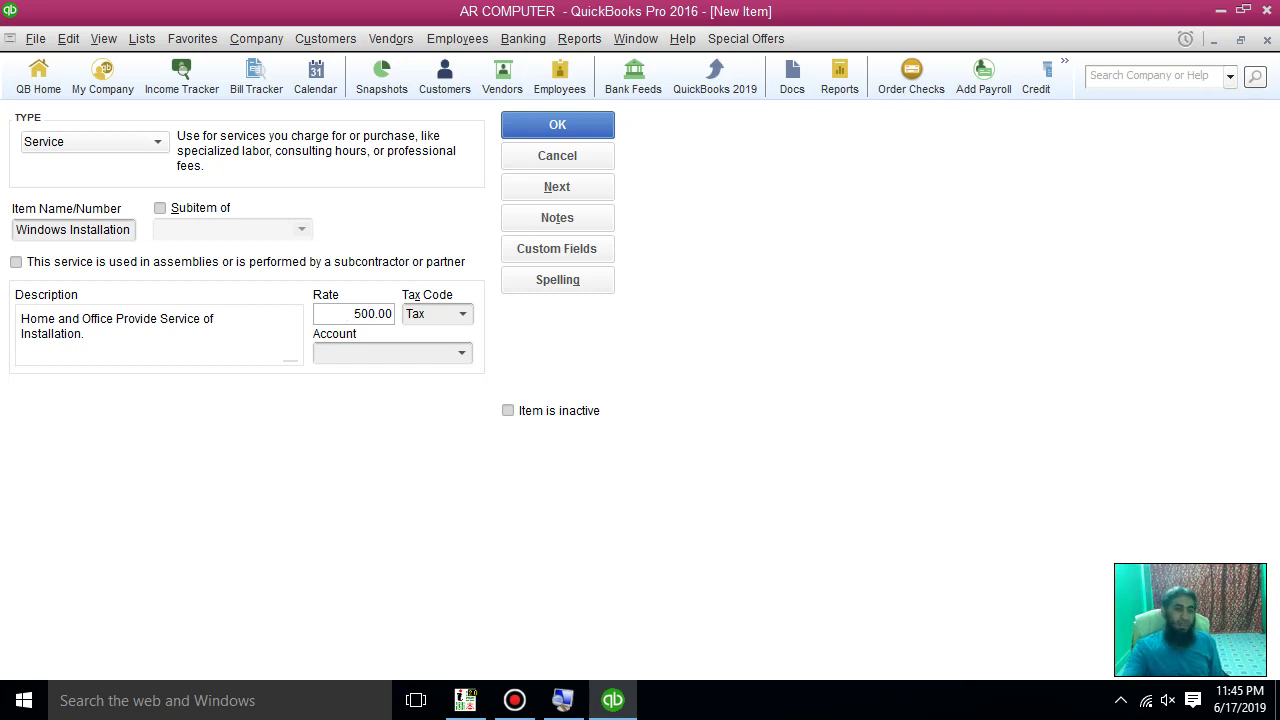
Step: Assign the 78300 WINDOWS INSTALLATION income account to the Windows Installation item and save it
left_click(461, 356)
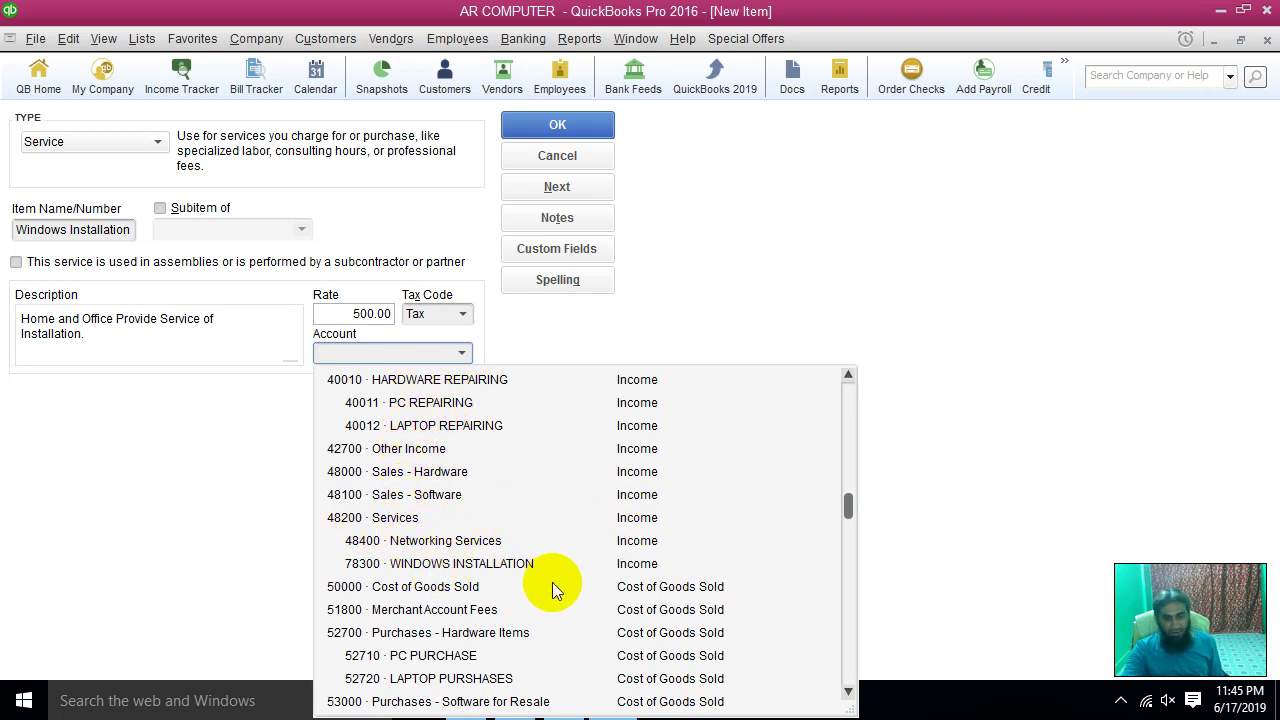
left_click(470, 566)
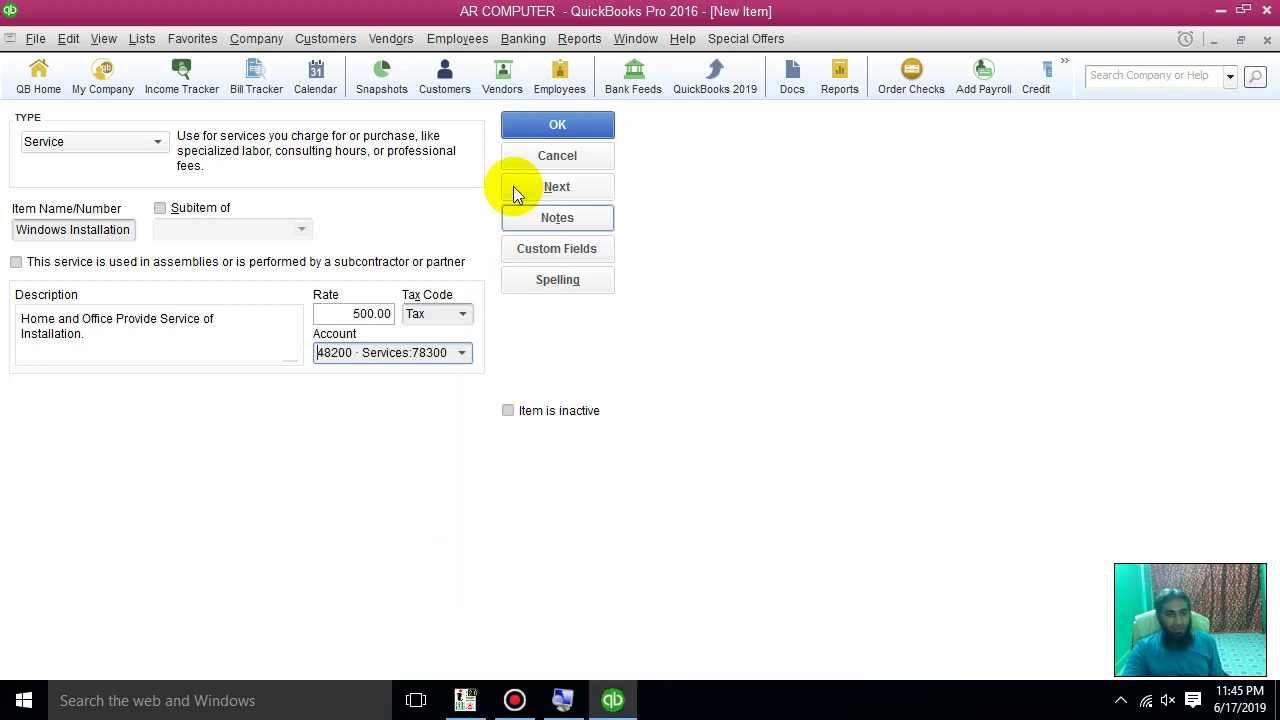
left_click(553, 124)
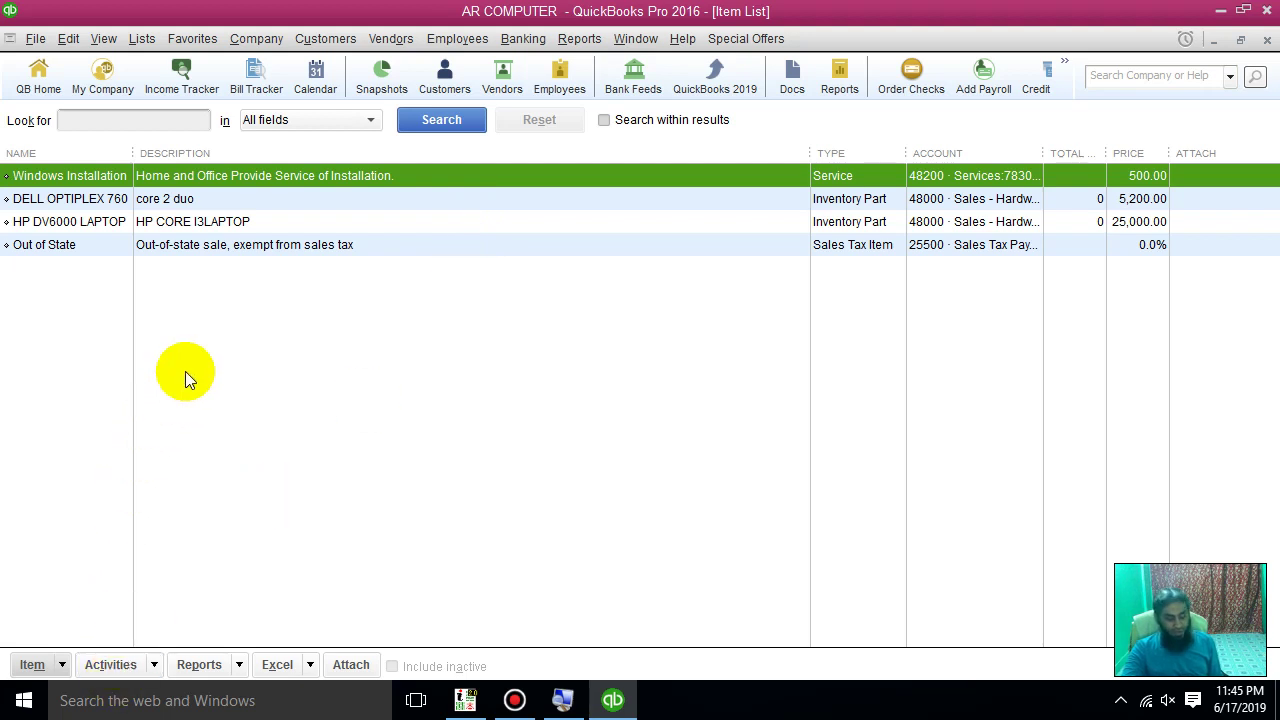
Step: Start another new item of type Service and name it "Computer Networking"
right_click(207, 318)
left_click(221, 305)
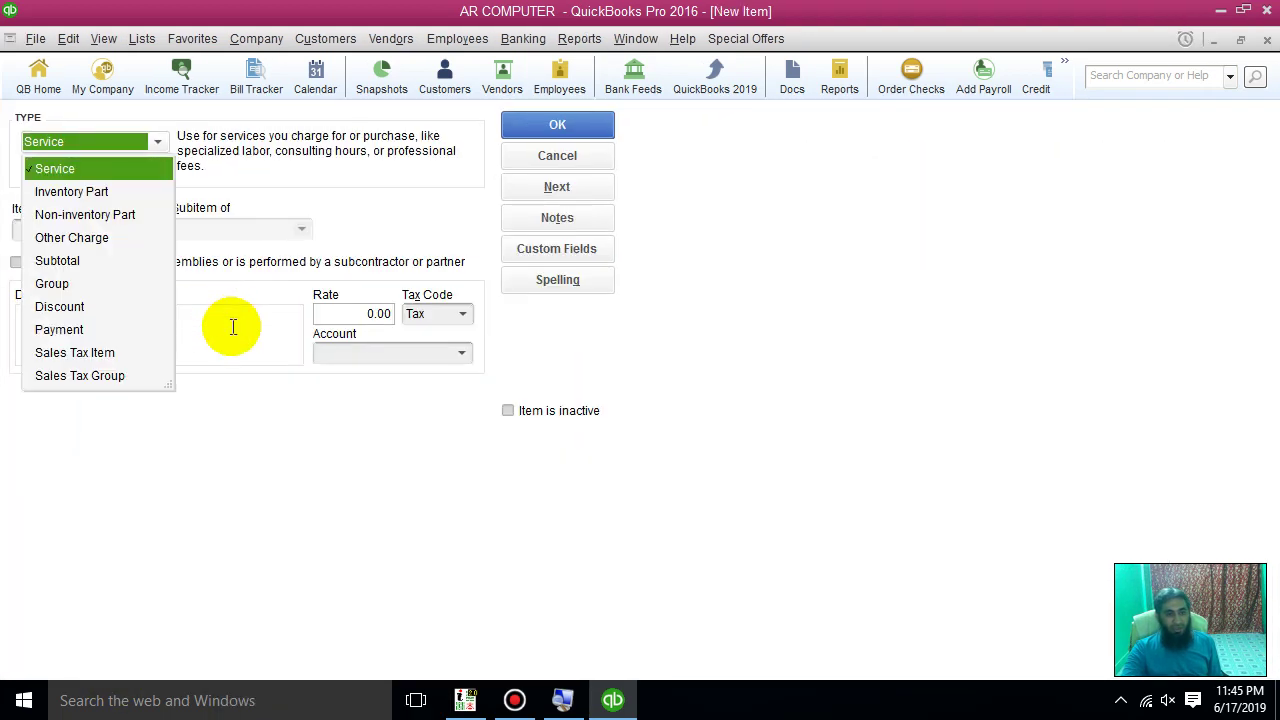
left_click(69, 169)
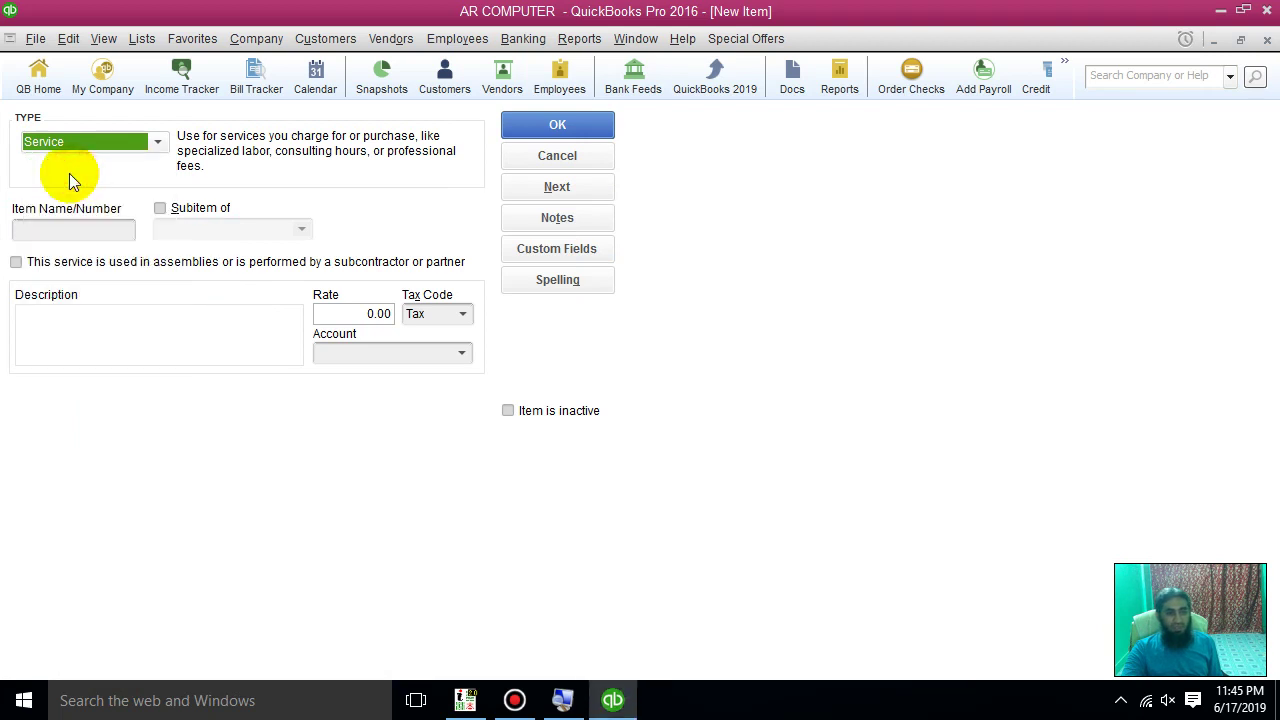
left_click(96, 231)
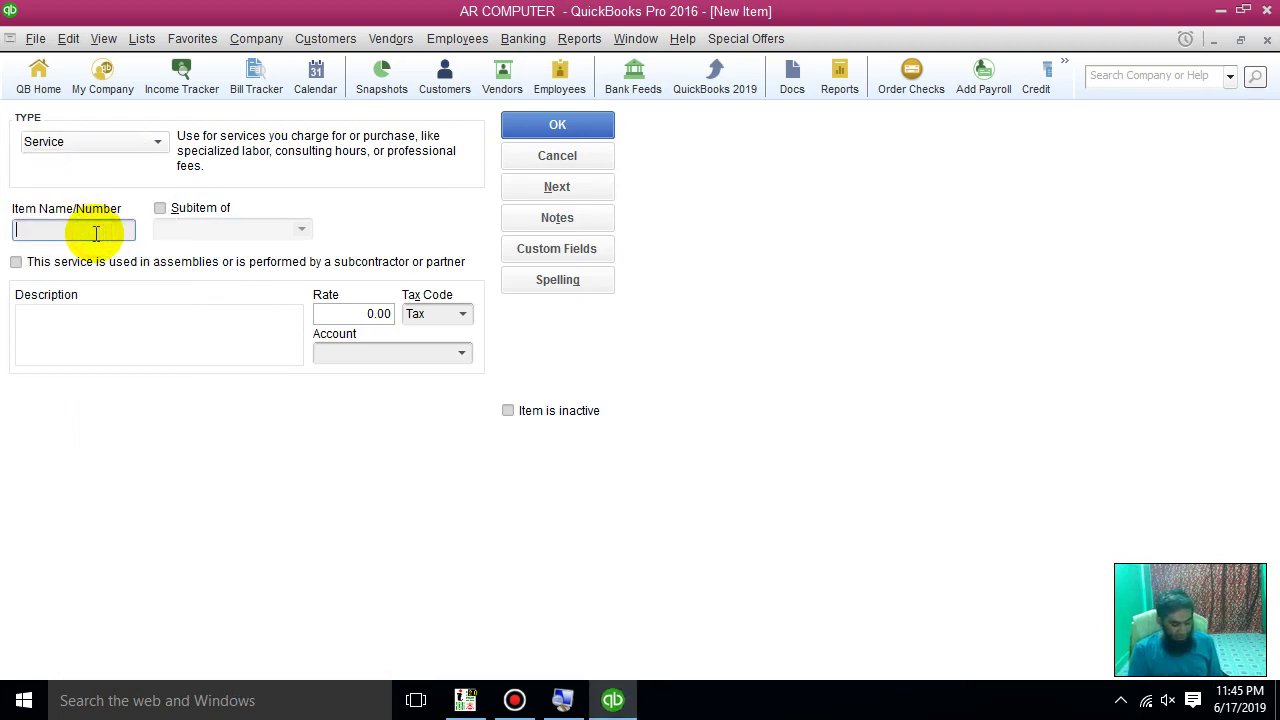
type("Computer ")
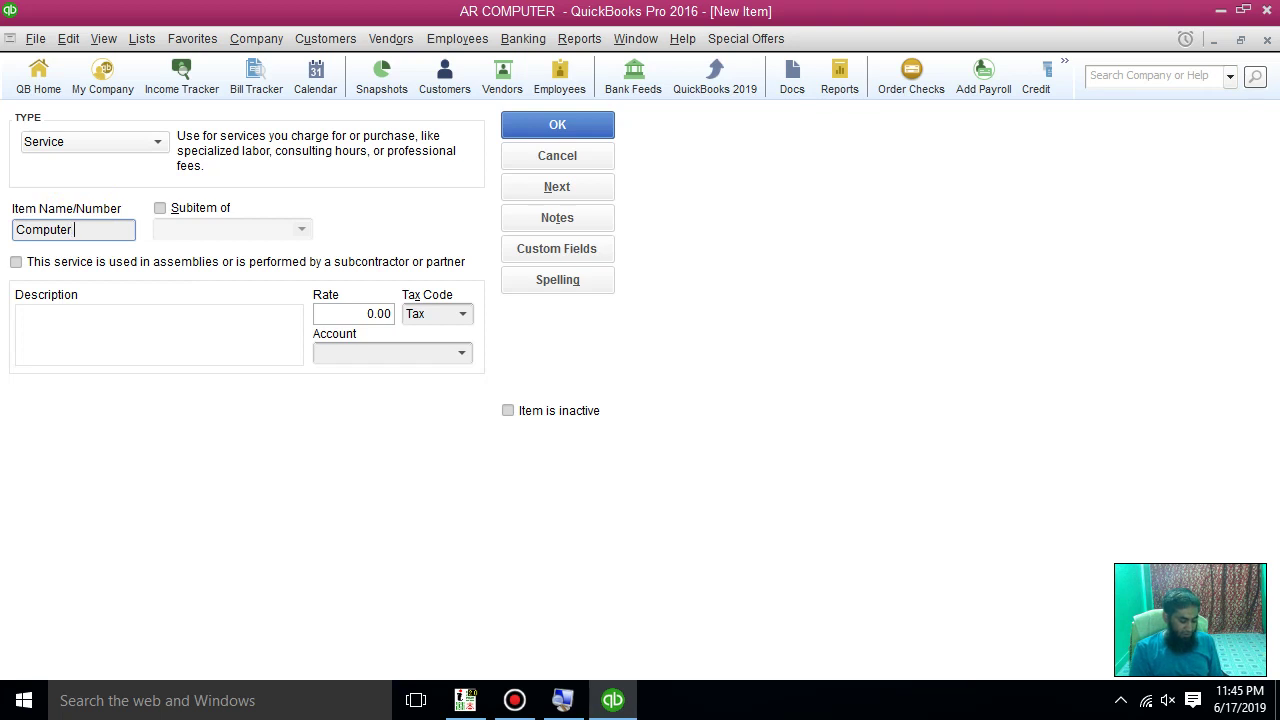
type("Net")
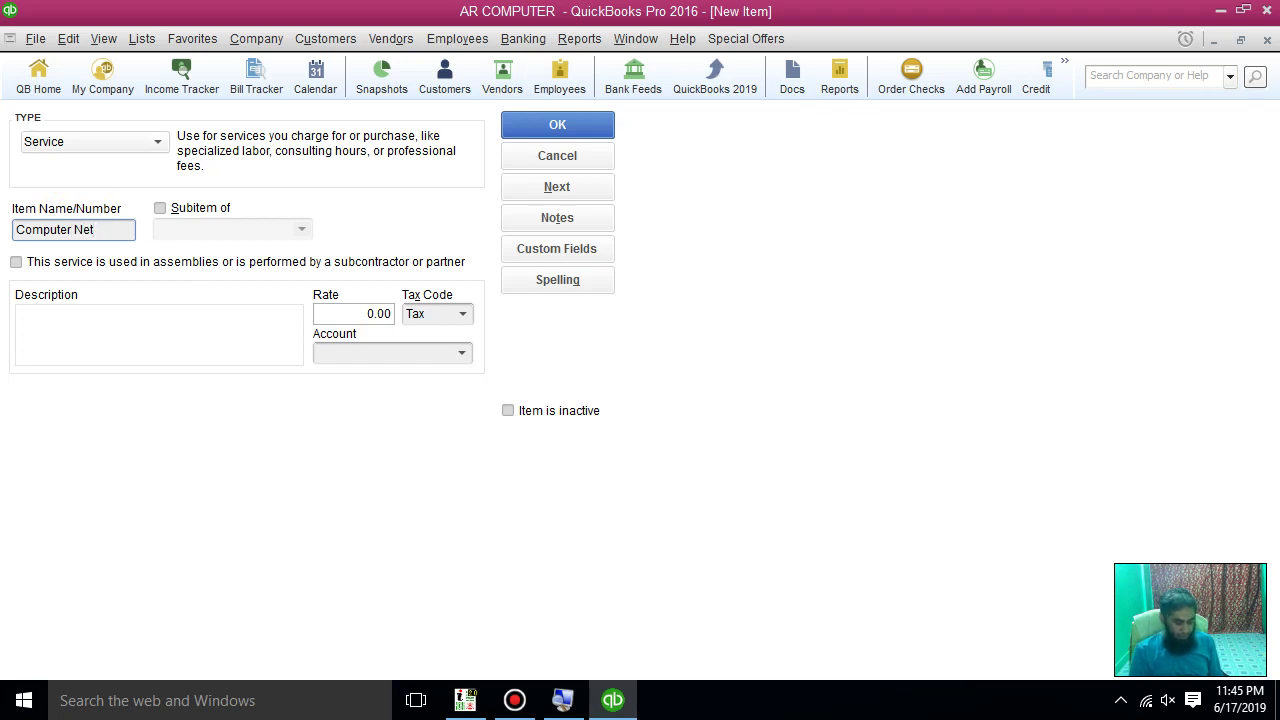
type("working")
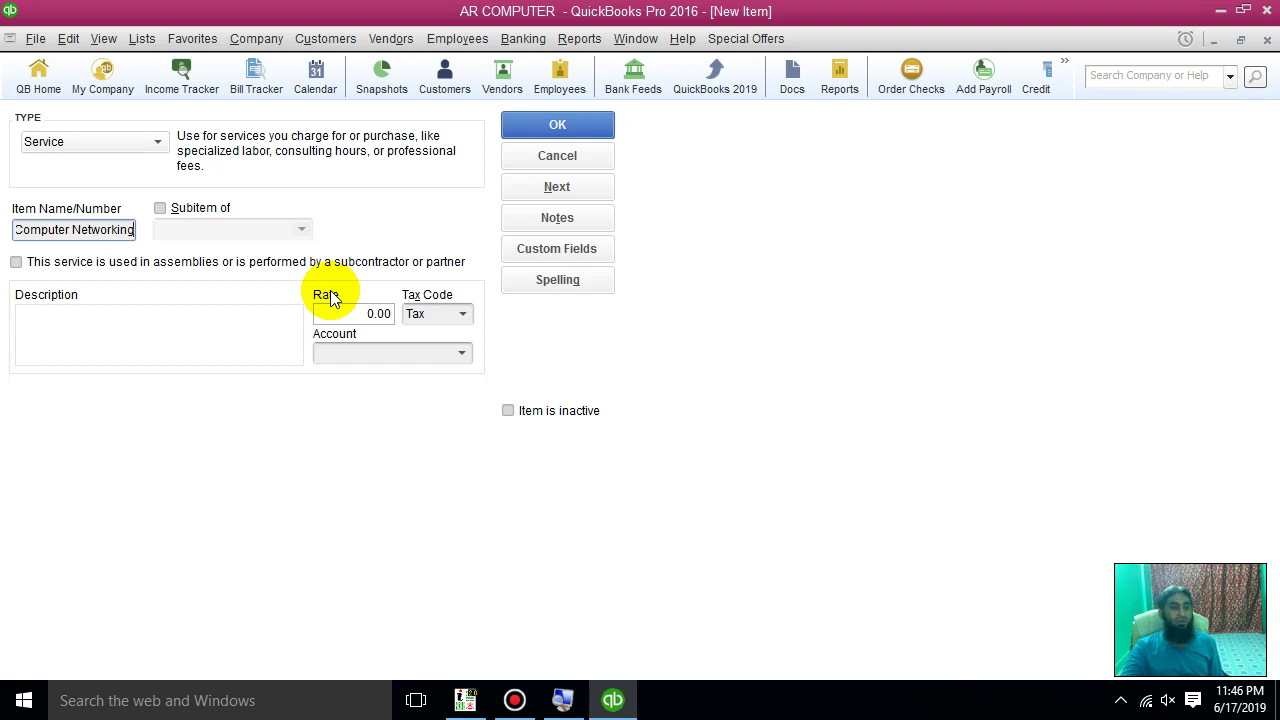
Step: Mark the service as performed by a subcontractor and enter "Networking Service provide from 3rd Patry / Vendor" as the purchase and sales descriptions
left_click(45, 261)
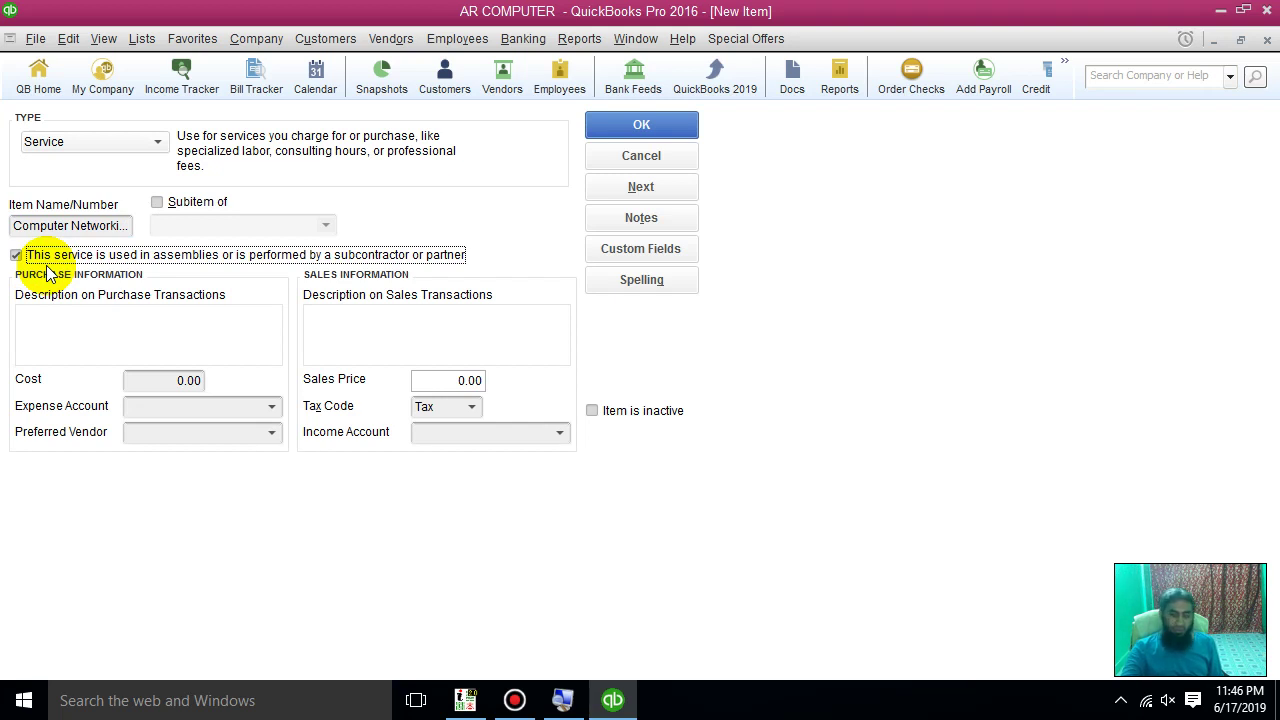
left_click(75, 334)
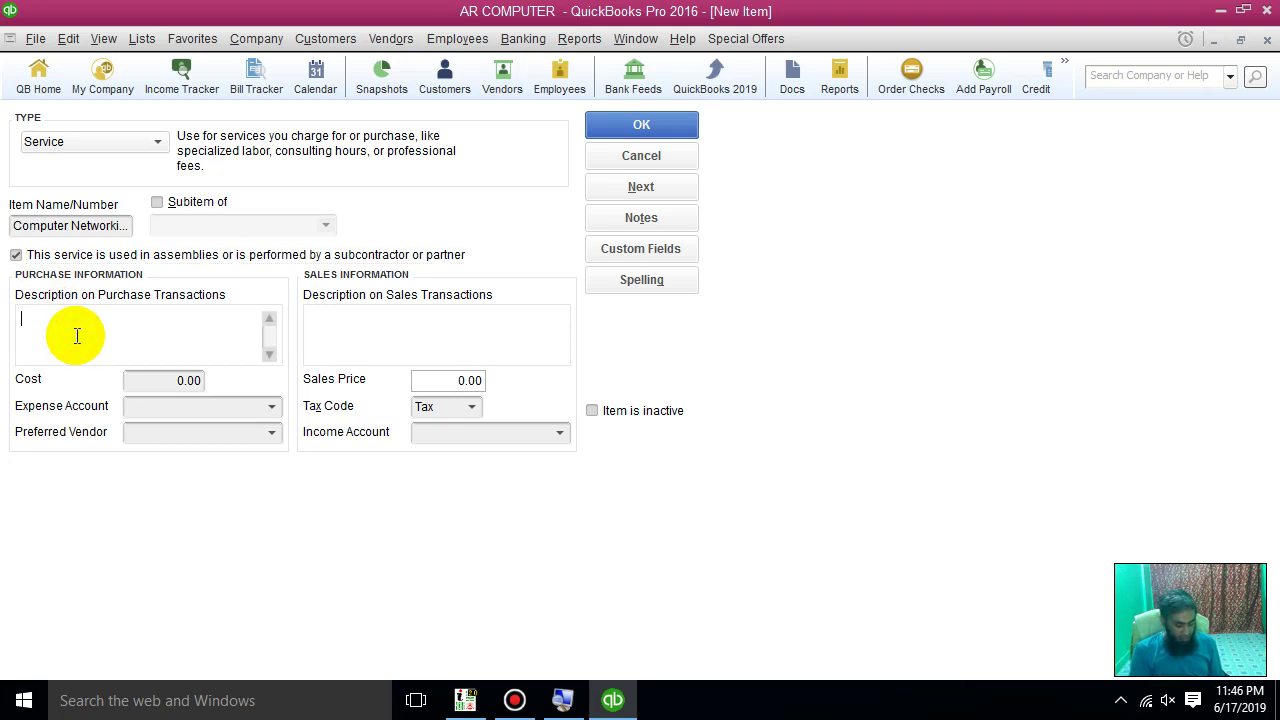
type("Networki")
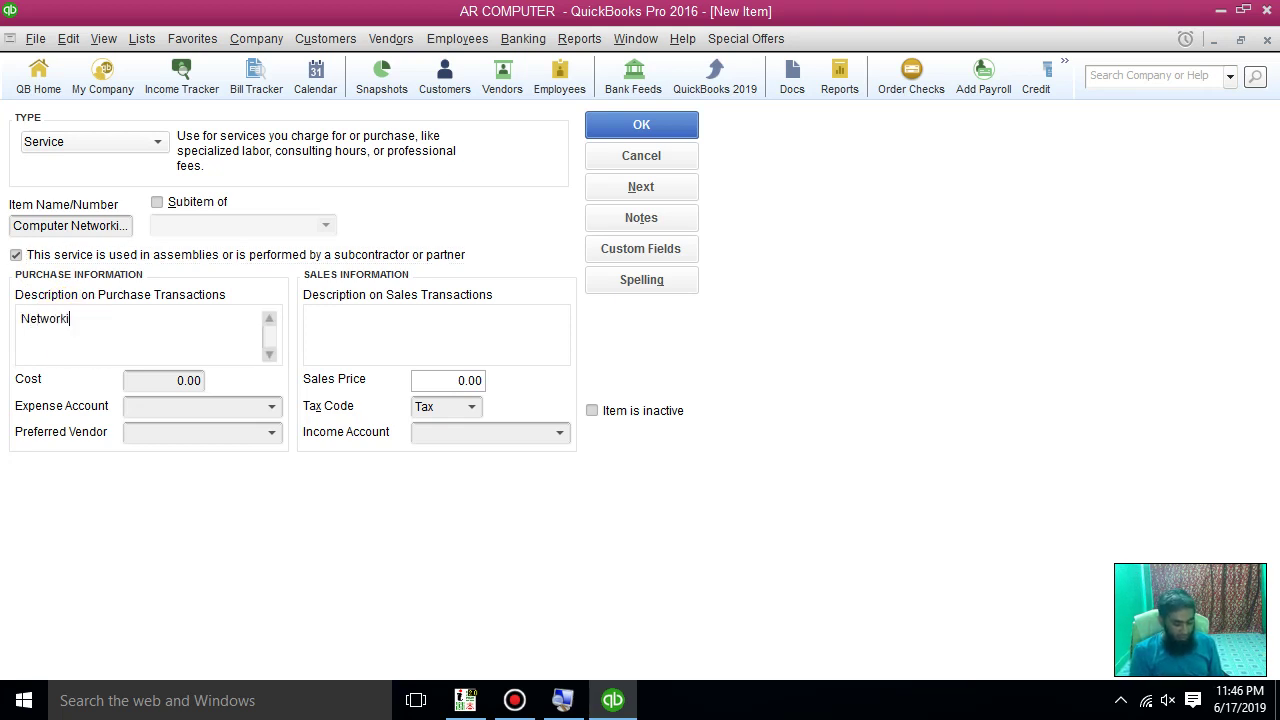
type("ng Service provide from 3r")
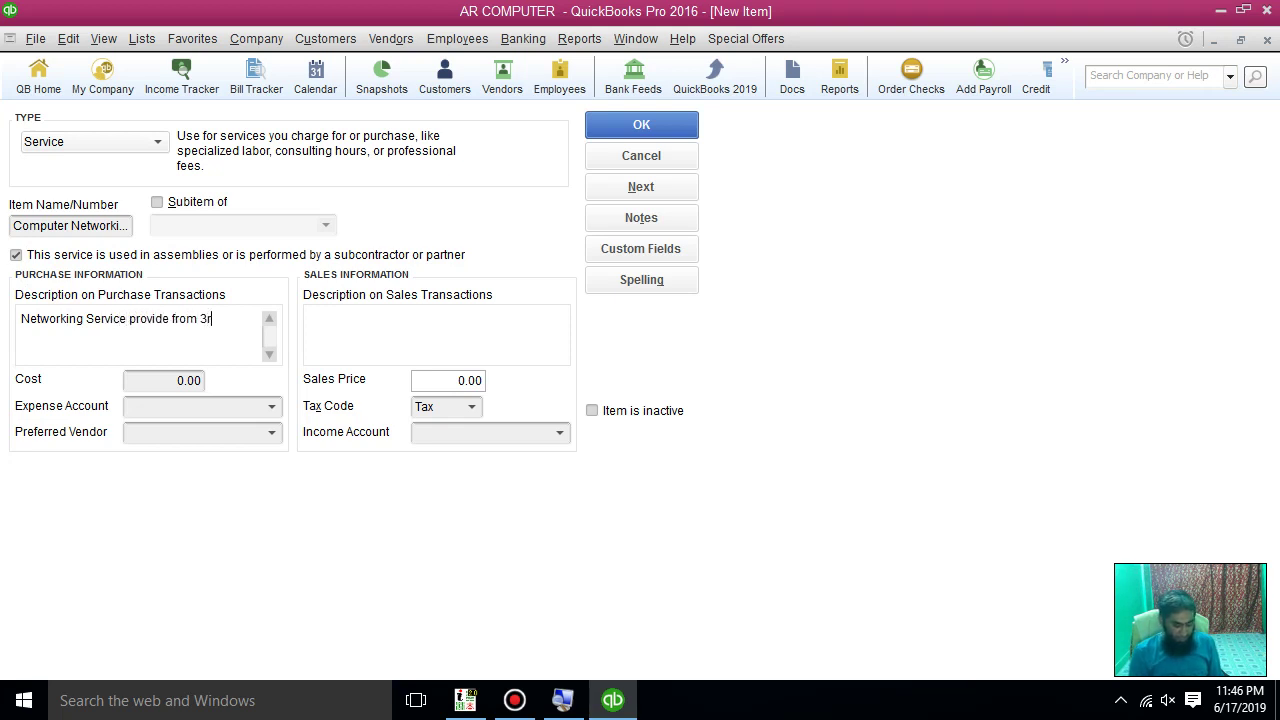
type("d Pa")
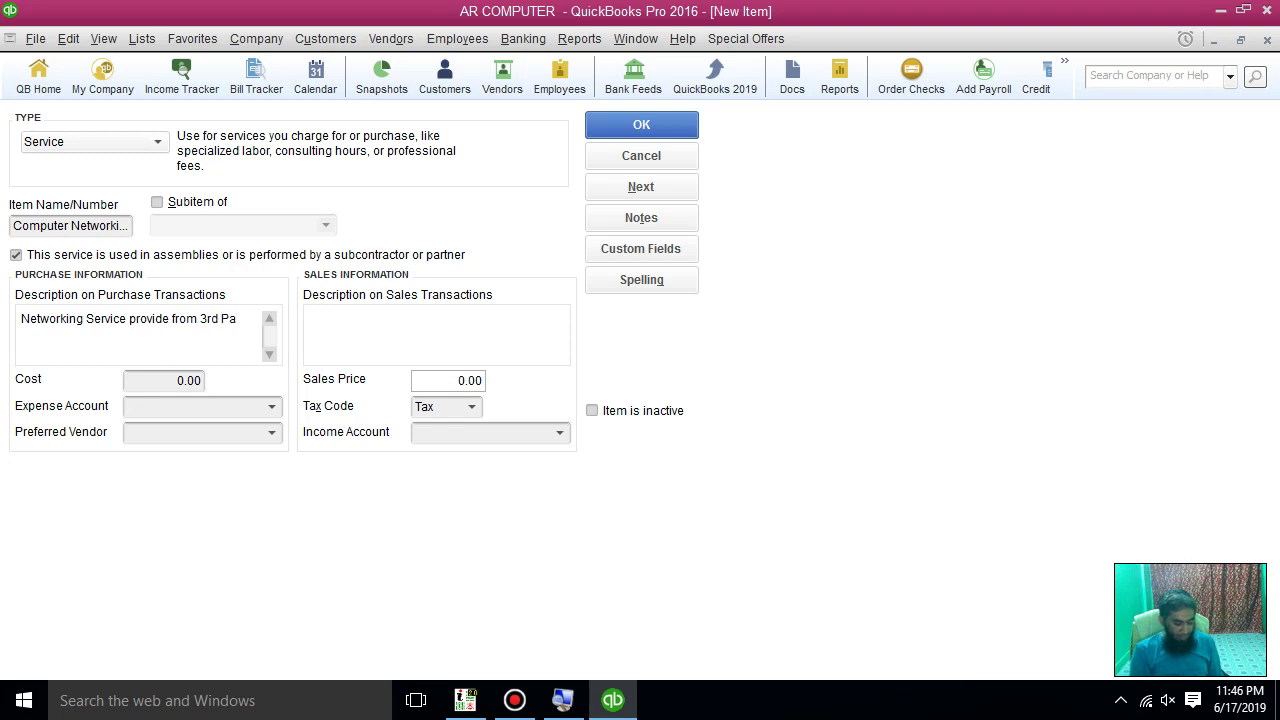
type("try")
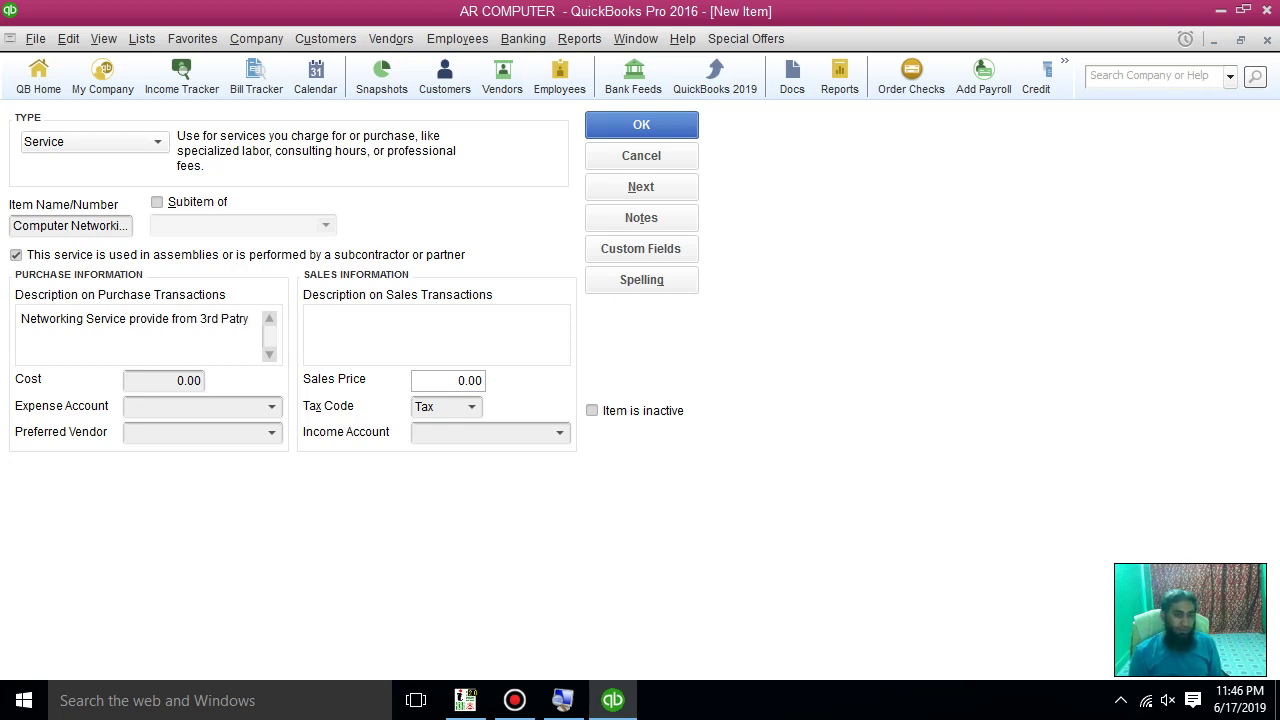
type(" / Ve")
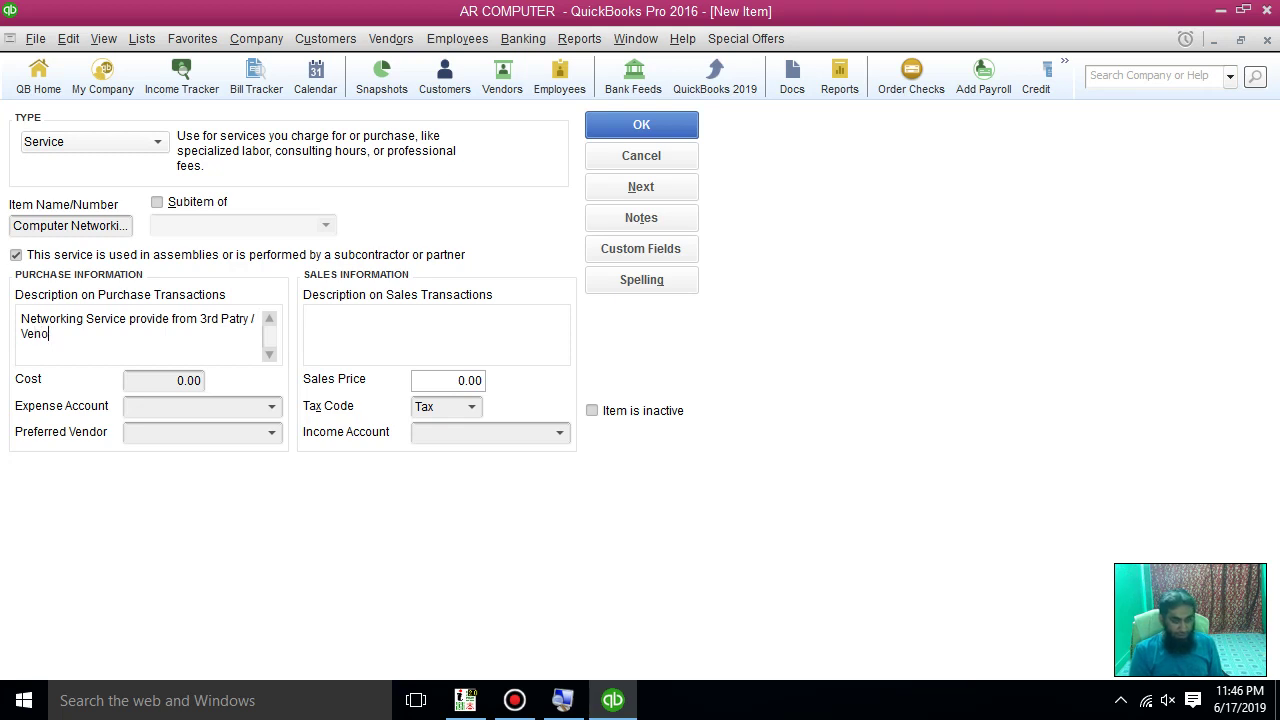
type("ndor")
left_click(378, 342)
left_click(50, 388)
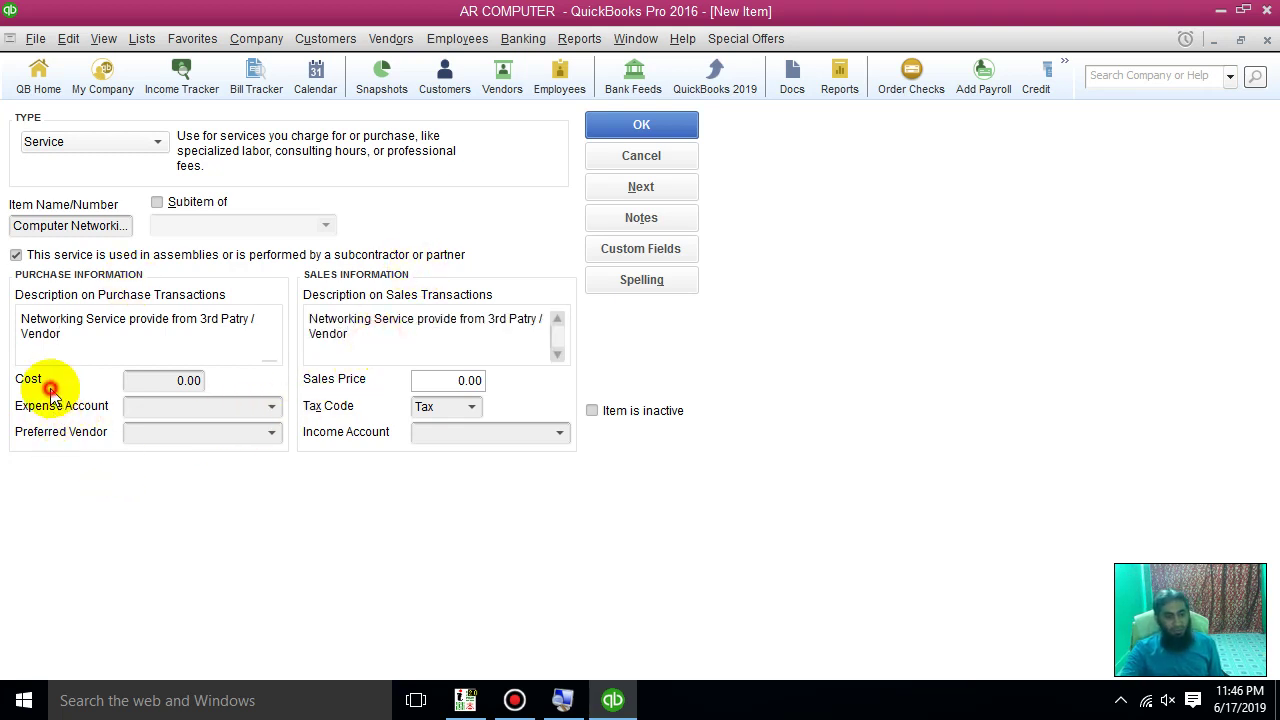
left_click(404, 393)
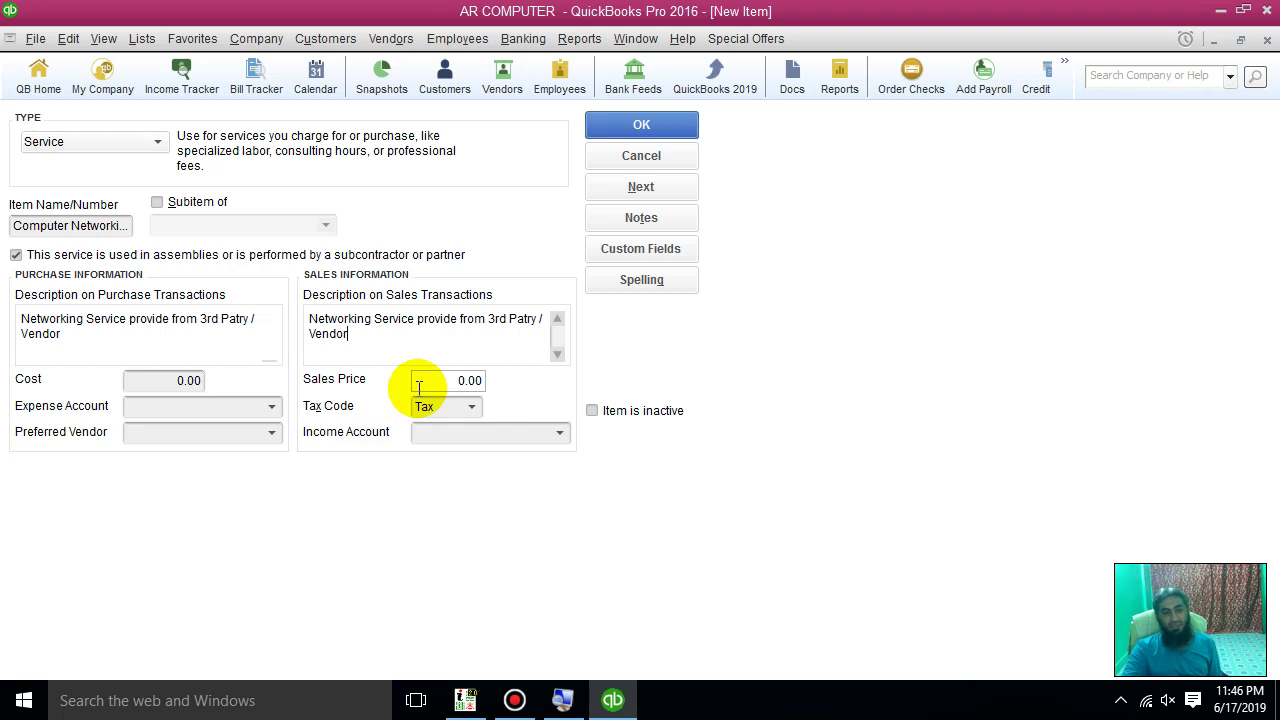
Step: Set the purchase cost of the Computer Networking item to 1,000.00
left_click(175, 386)
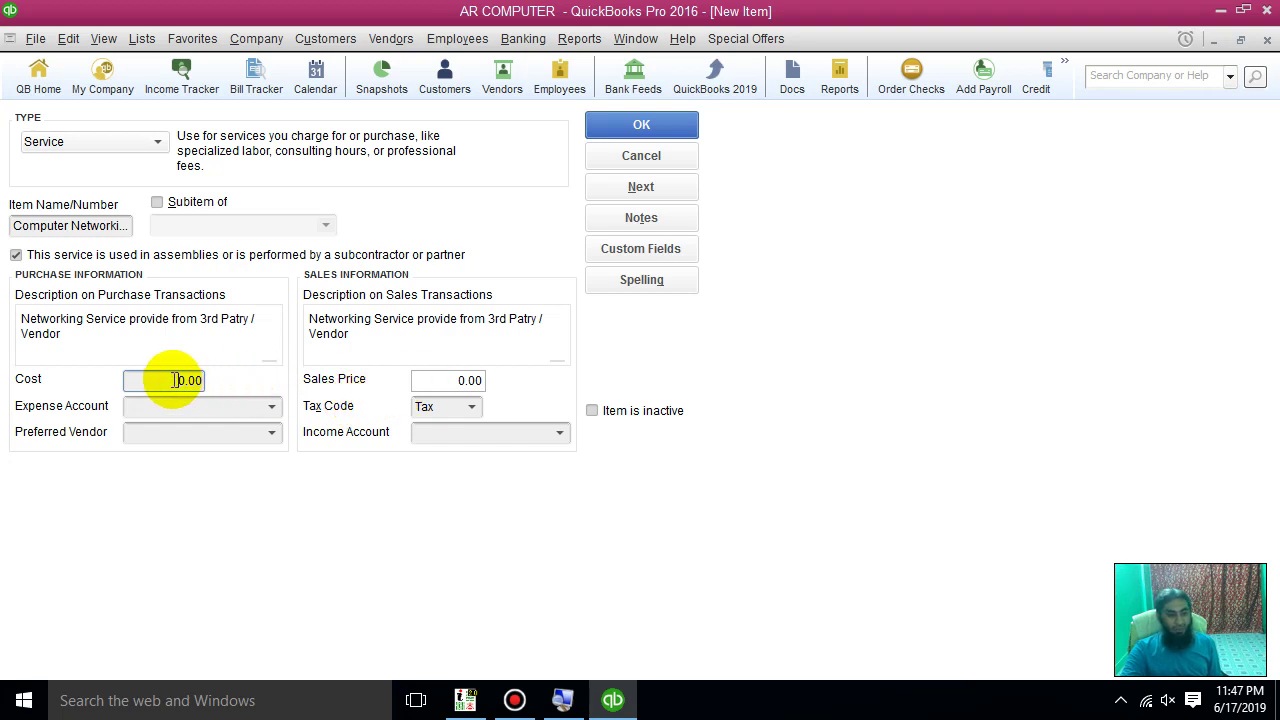
left_click_drag(173, 380, 187, 378)
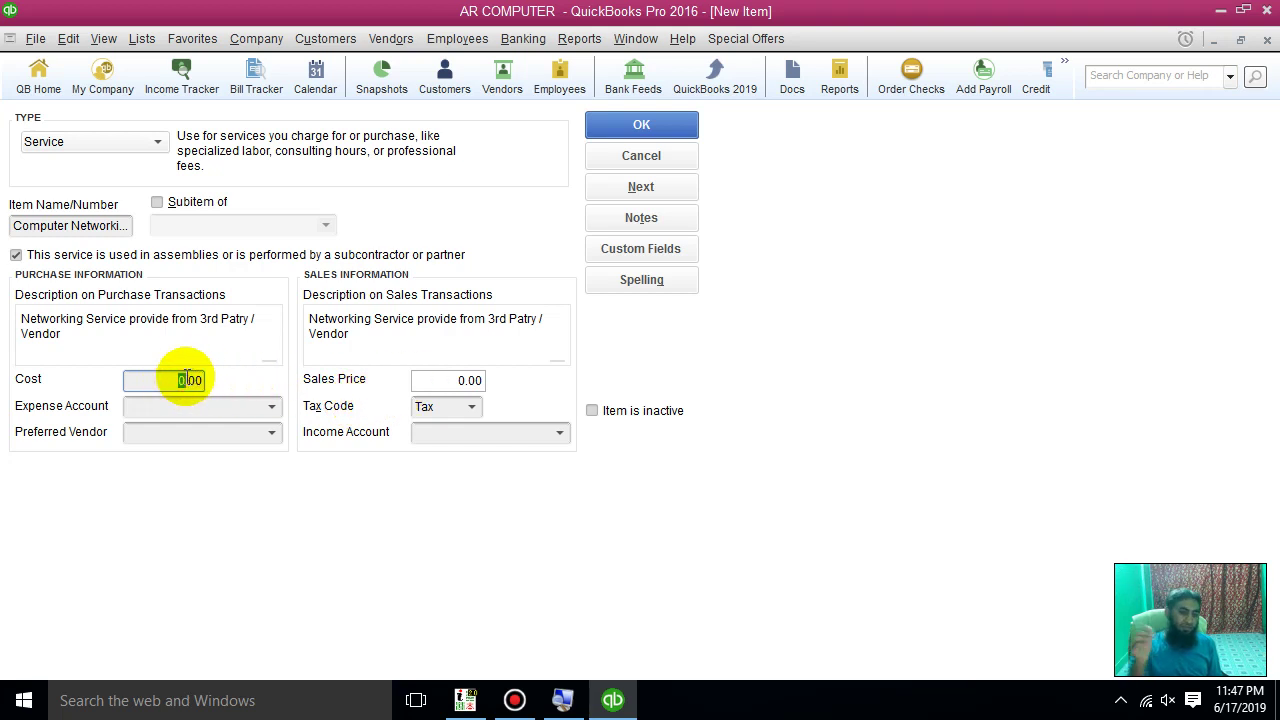
type("100")
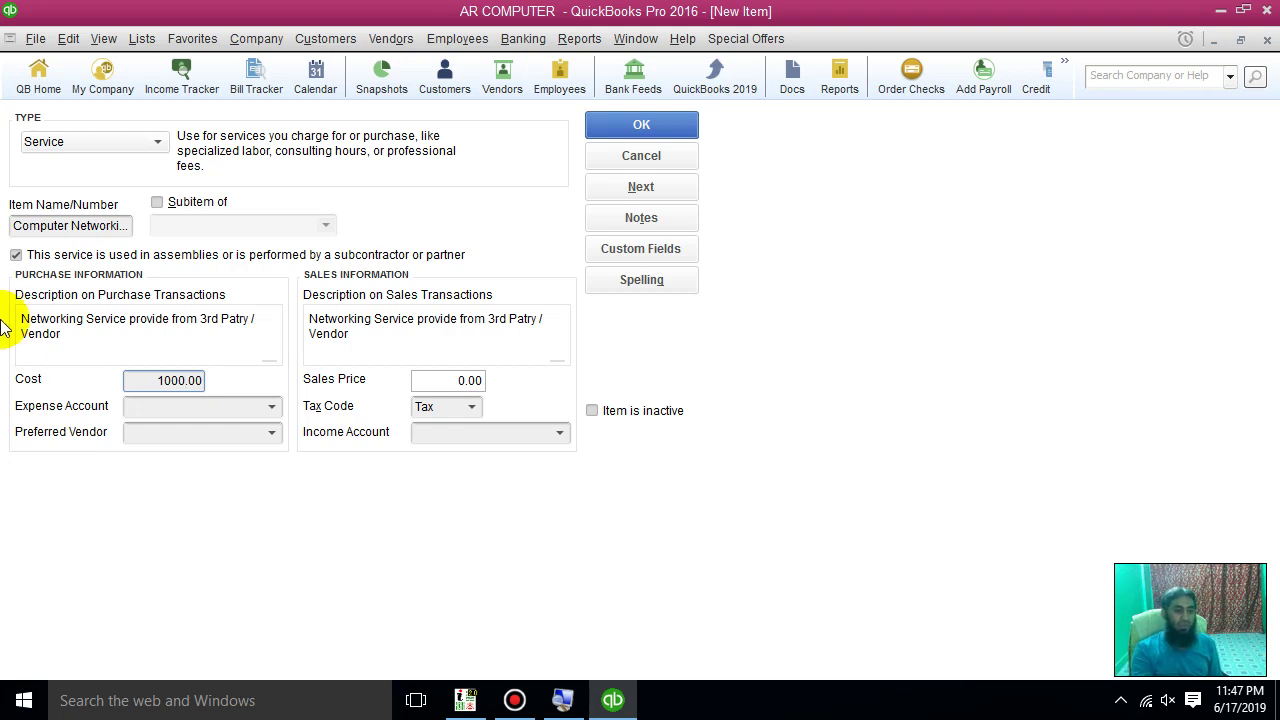
Step: Add the line "Charges Per Computer" to the end of the item's purchase description
left_click(114, 331)
key("Return")
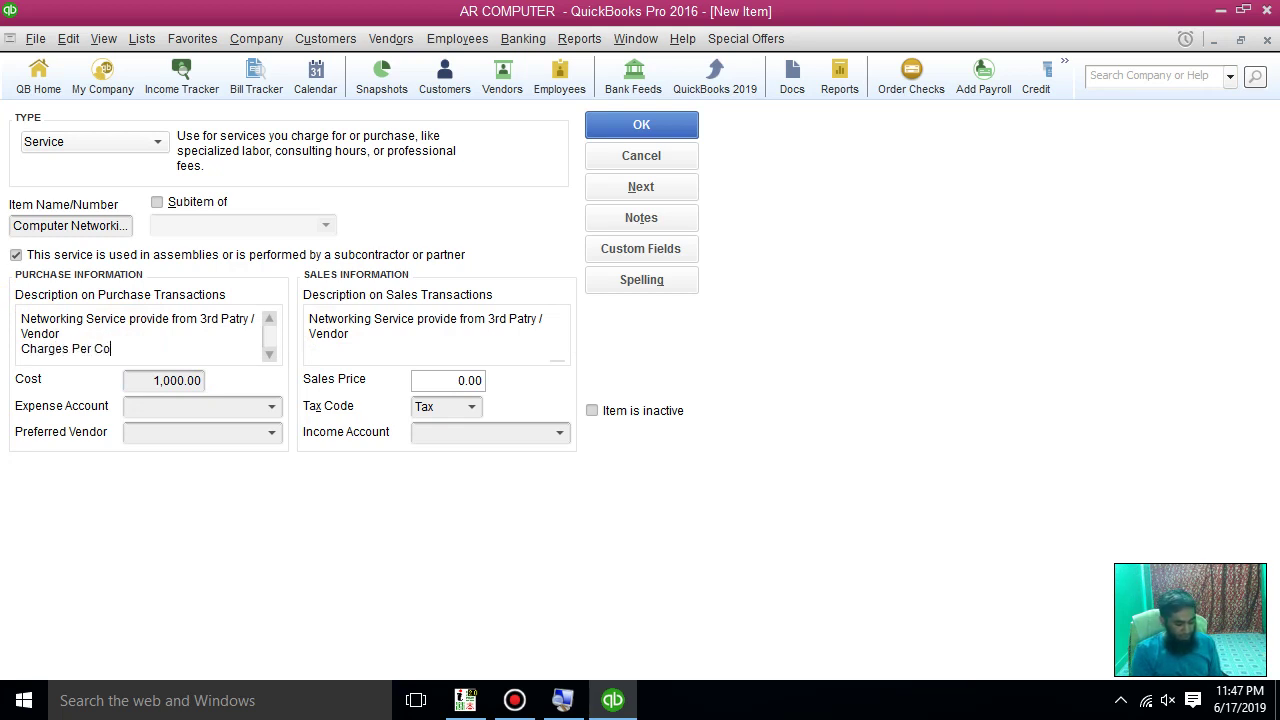
type("Charges Per Computer")
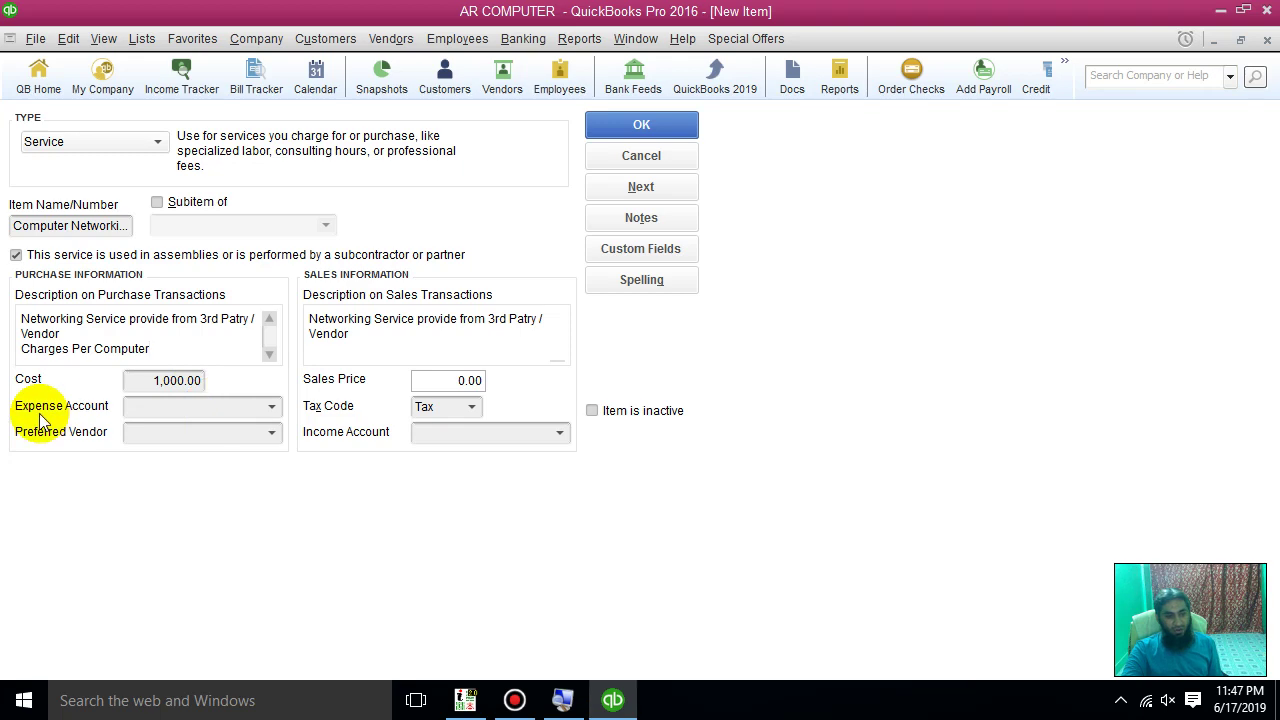
Step: Choose 61700 Computer and Internet Expenses as the expense account for the Computer Networking item
left_click(272, 407)
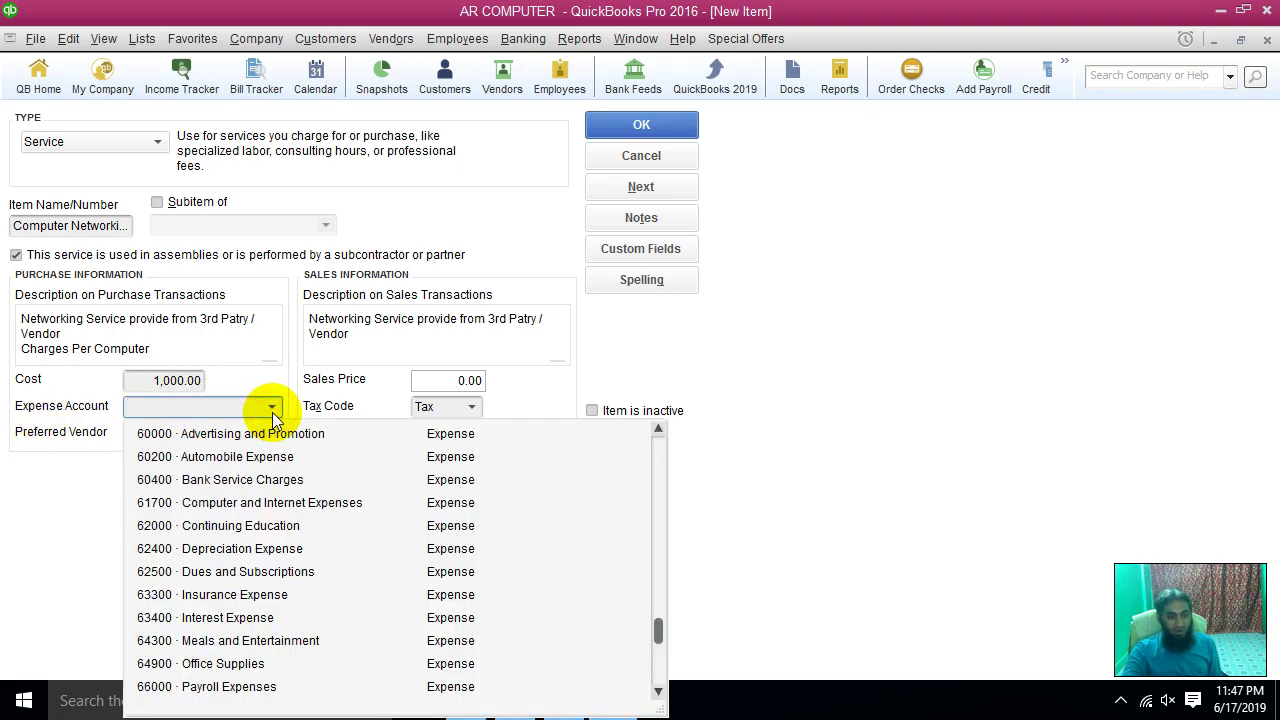
scroll(475, 612, "up", 2)
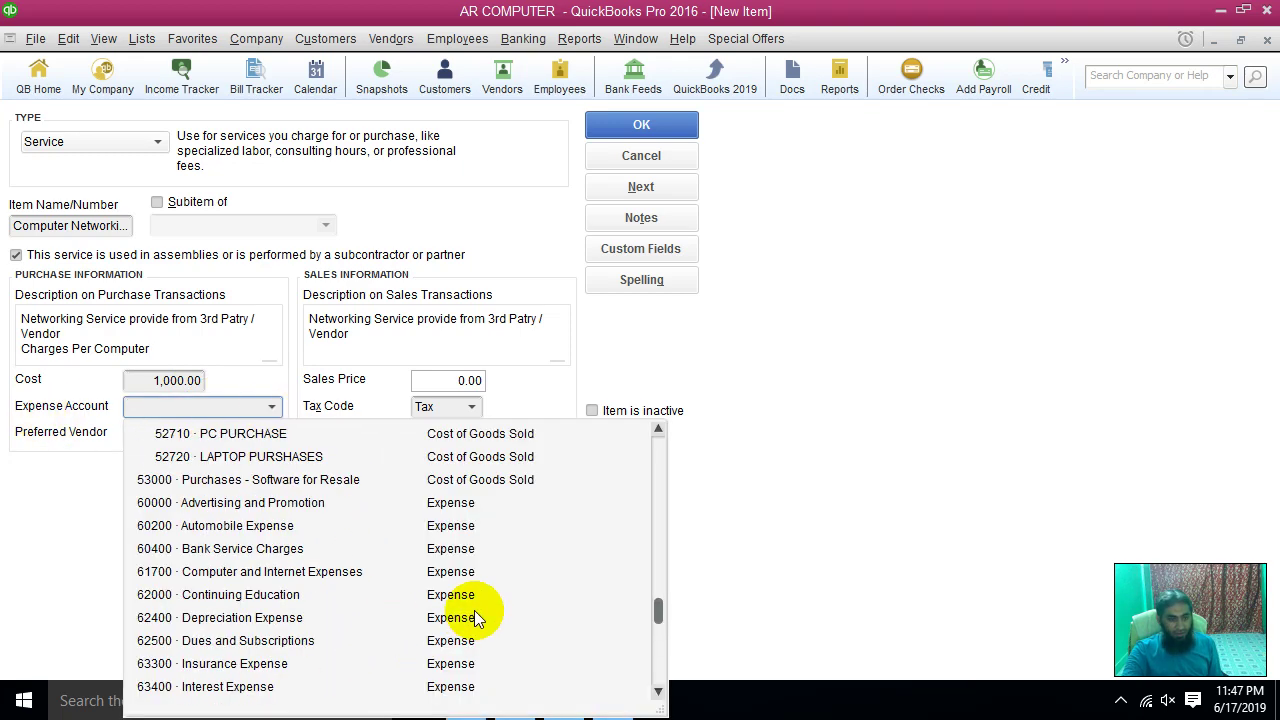
scroll(475, 615, "down", 1)
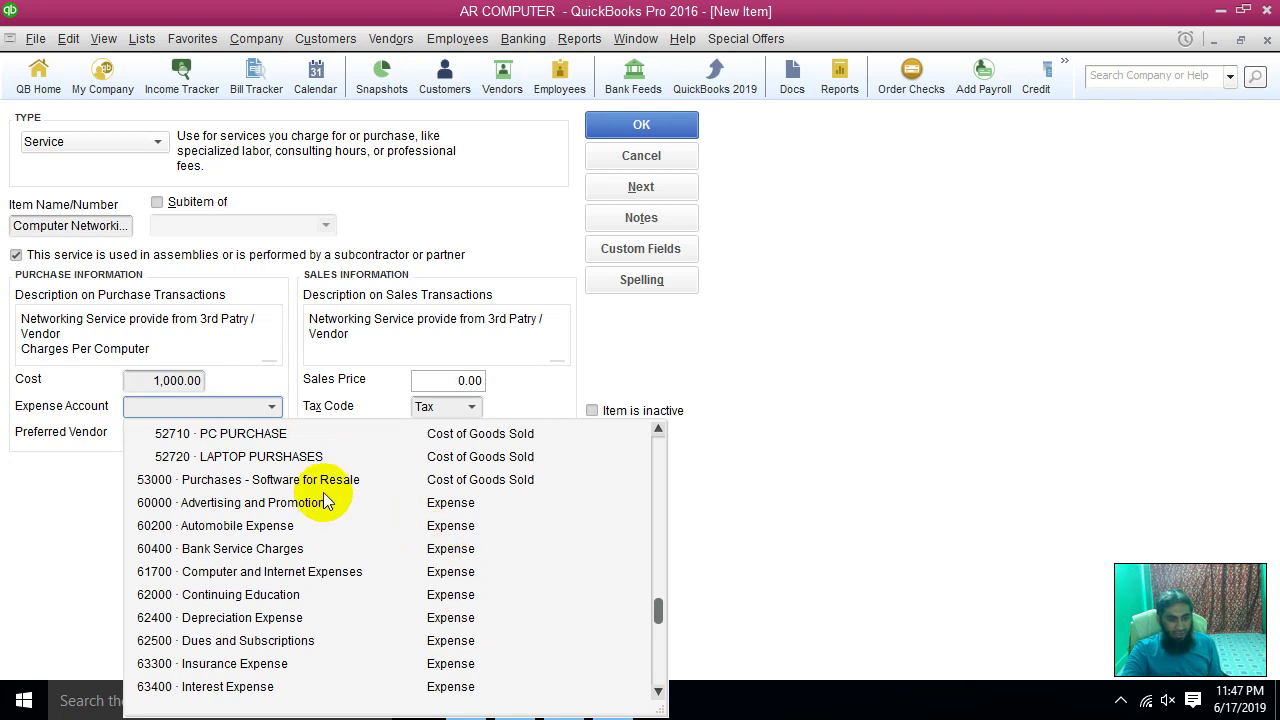
left_click(321, 574)
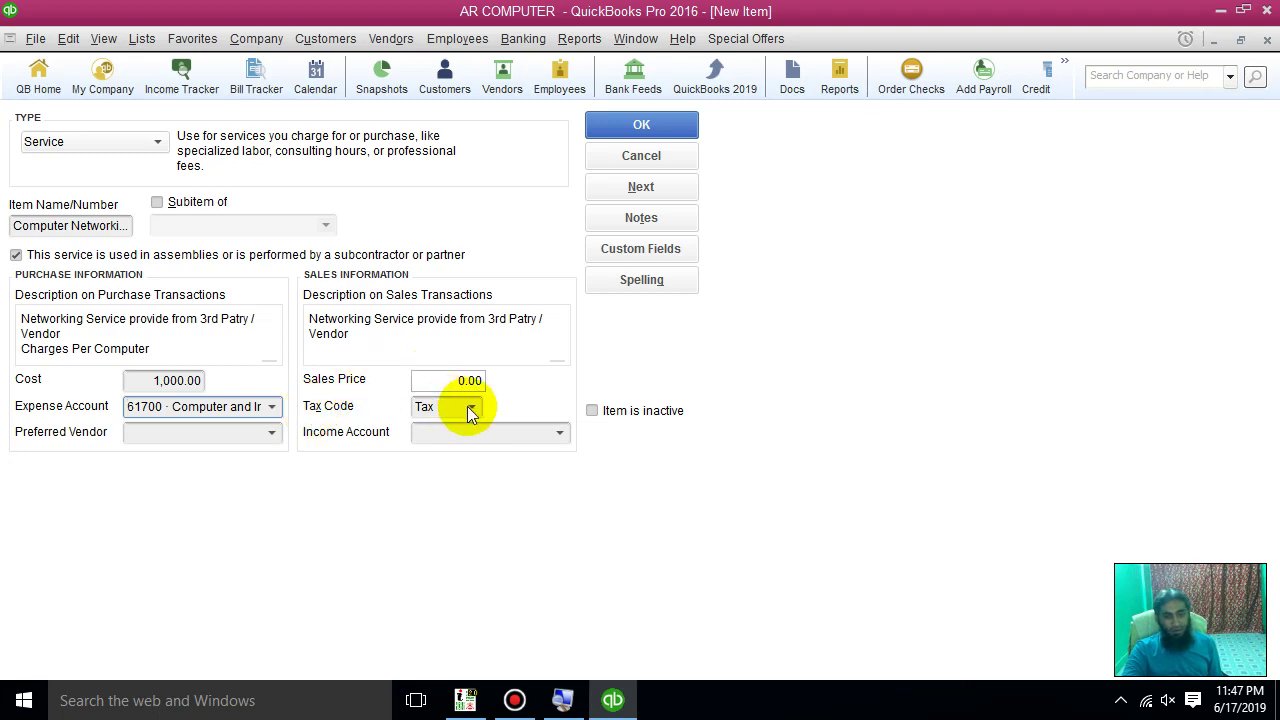
Step: Open the Chart of Accounts and look through the existing expense accounts
left_click(30, 86)
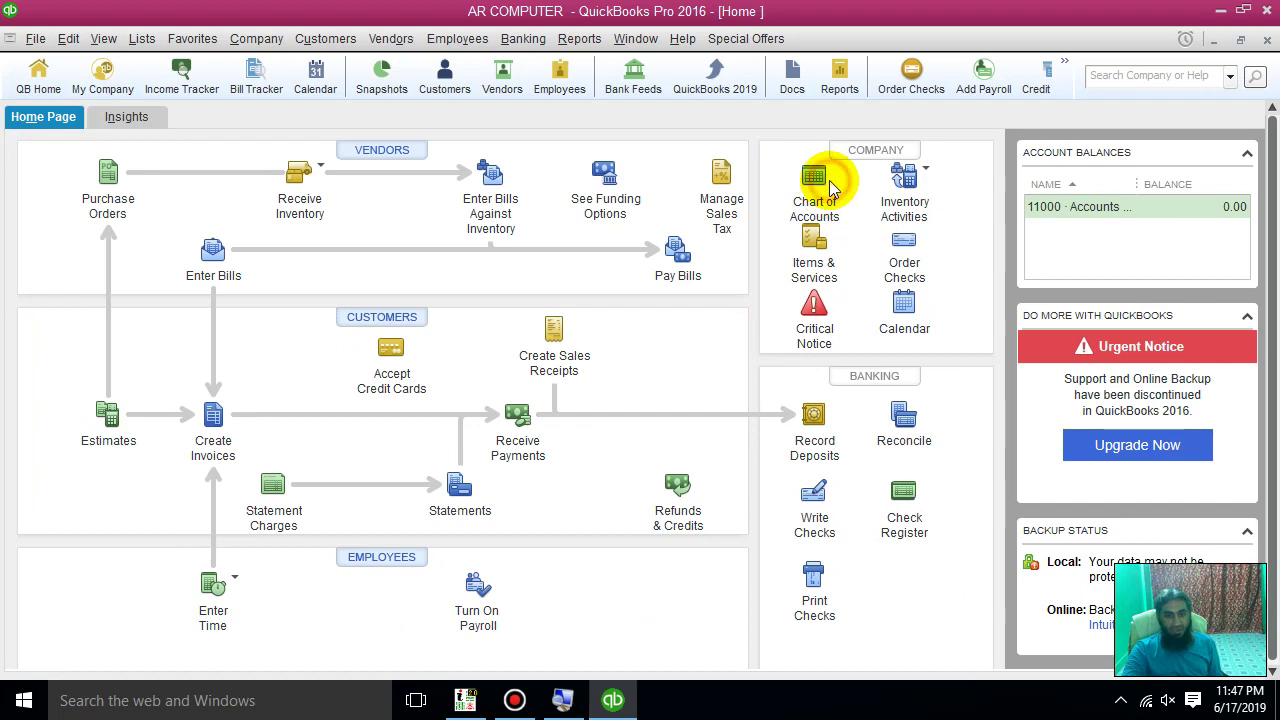
left_click(818, 185)
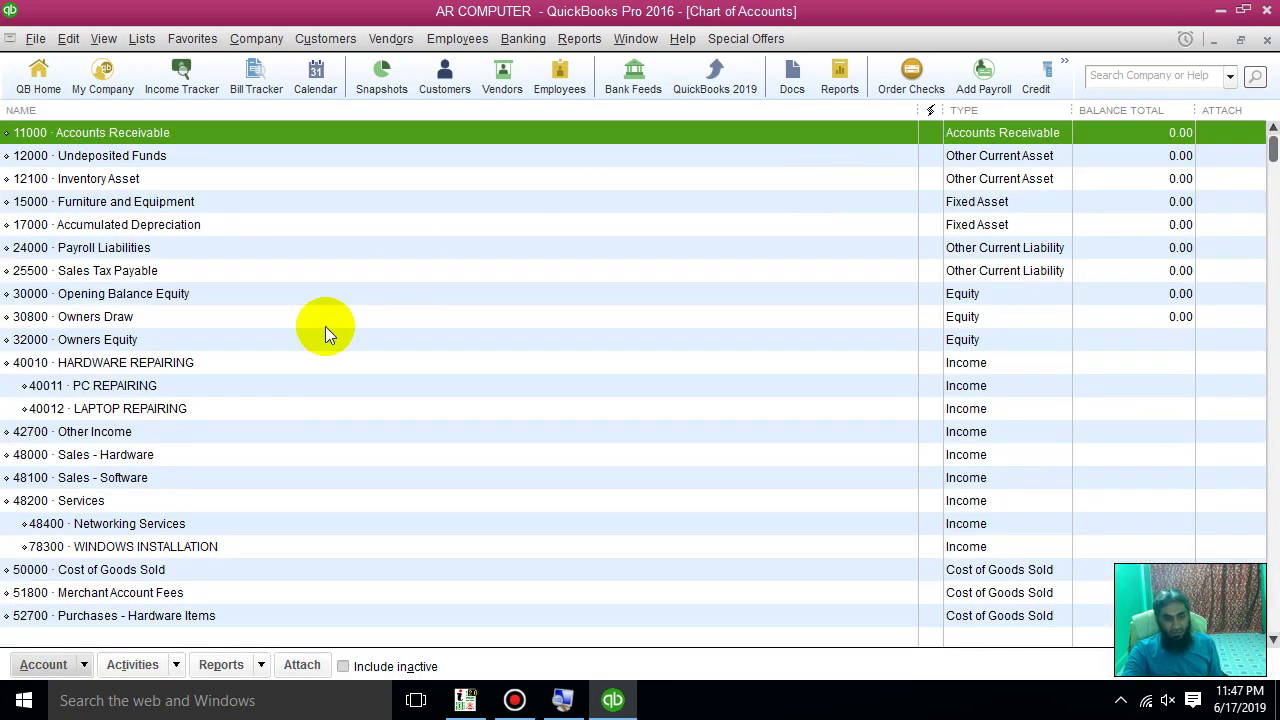
scroll(125, 600, "down", 3)
scroll(125, 600, "down", 4)
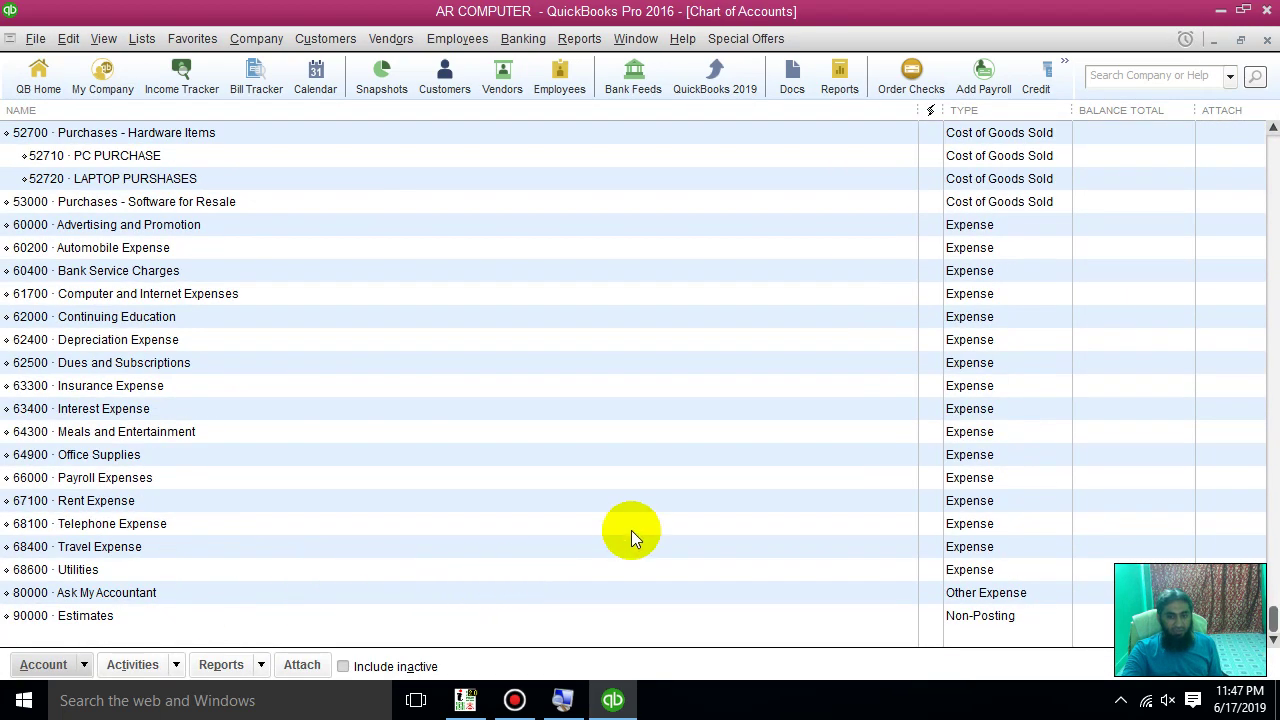
left_click(121, 479)
left_click(135, 455)
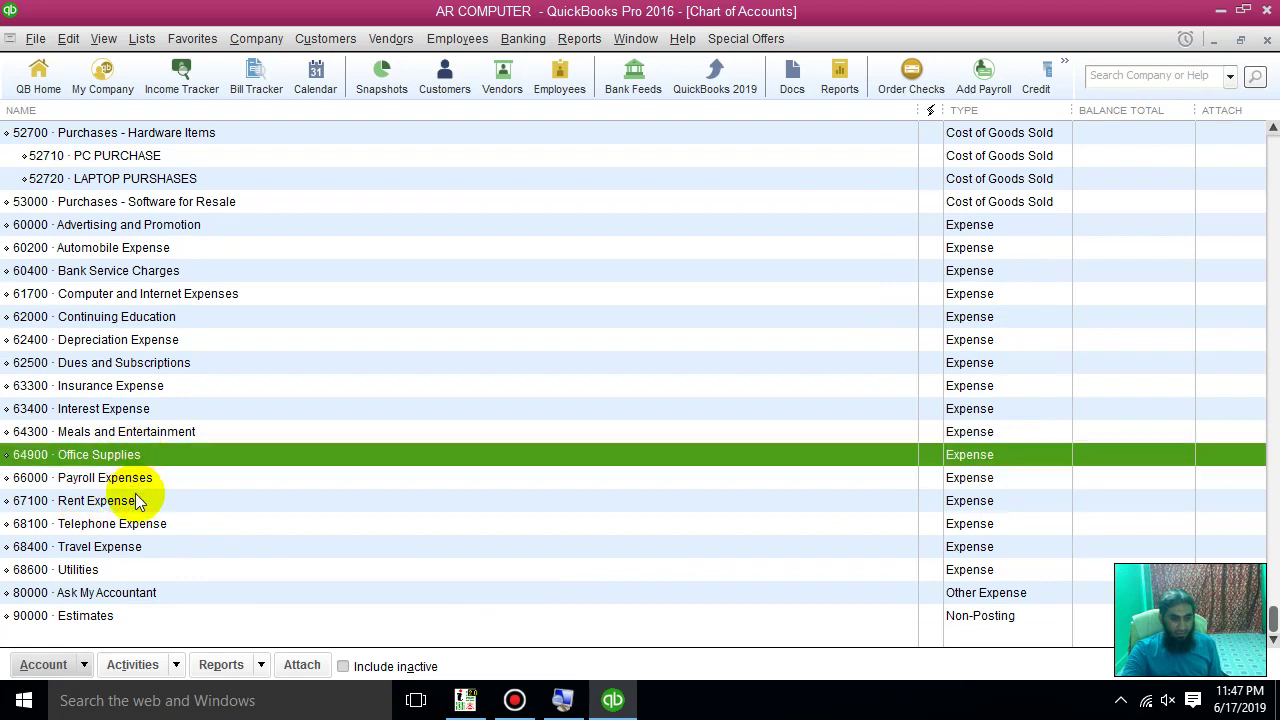
left_click(135, 497)
left_click(170, 526)
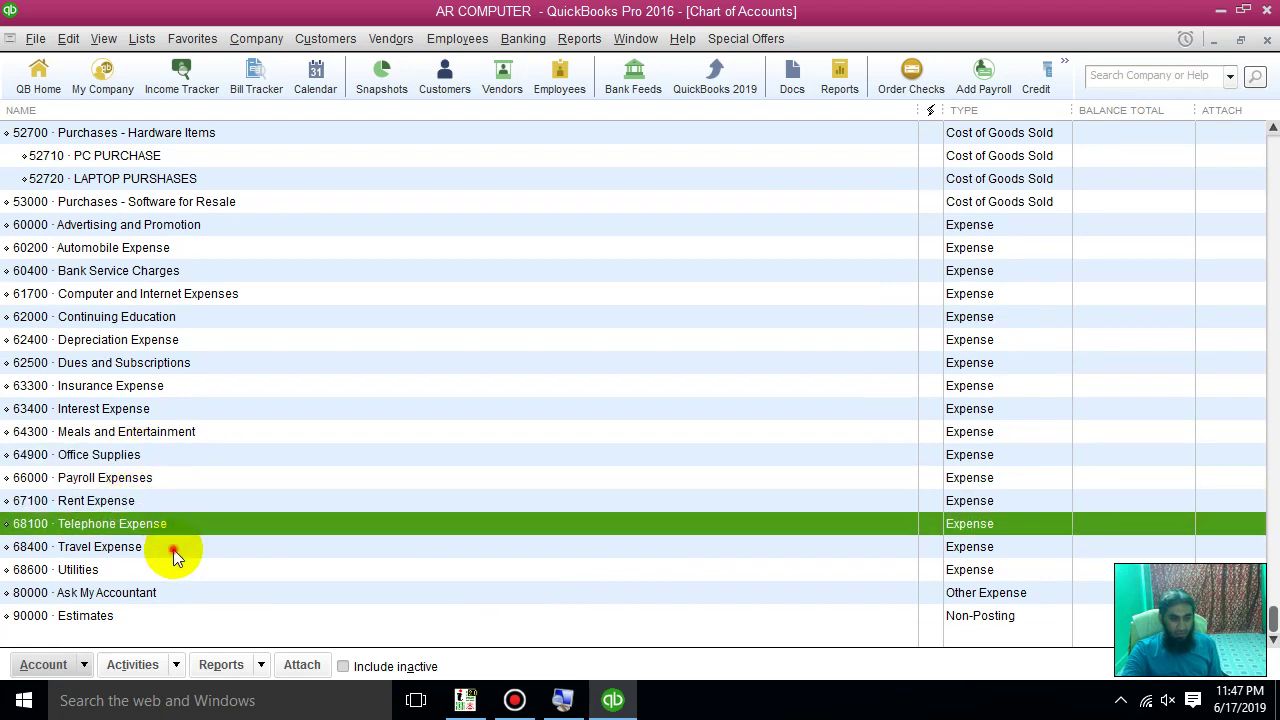
left_click(173, 549)
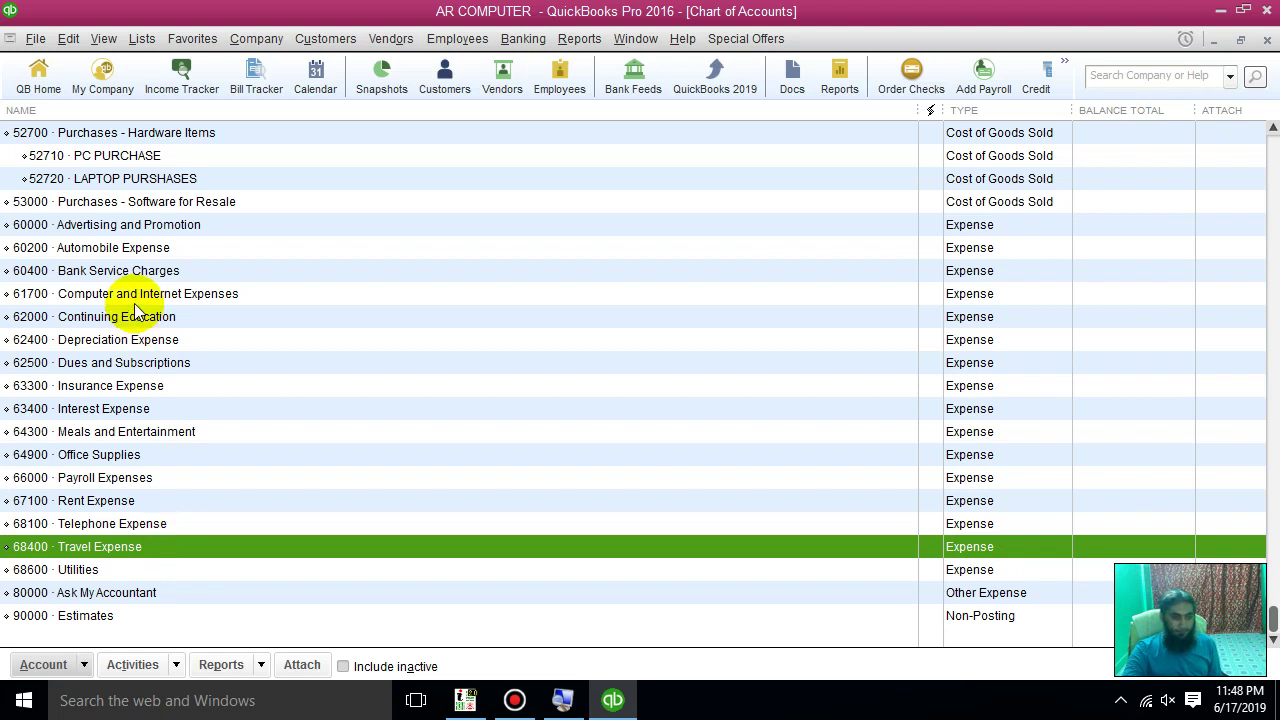
Step: Start a new account of type Income in the Chart of Accounts
right_click(121, 558)
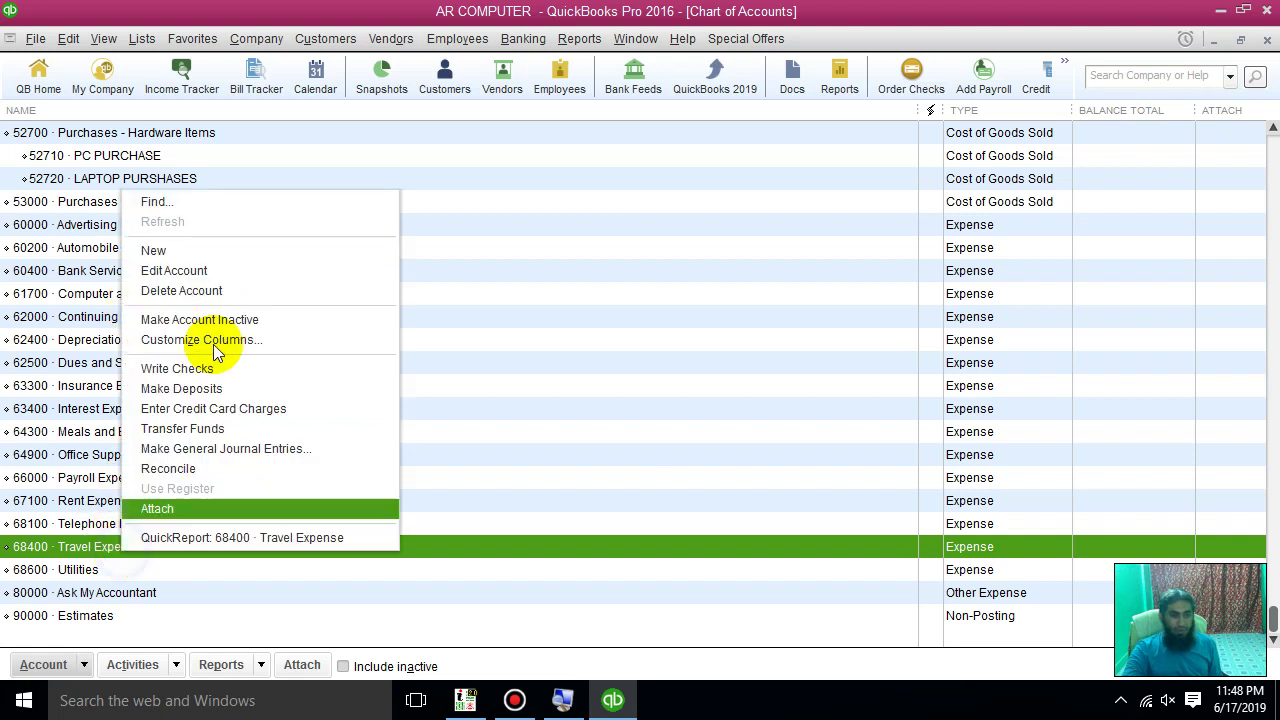
left_click(189, 253)
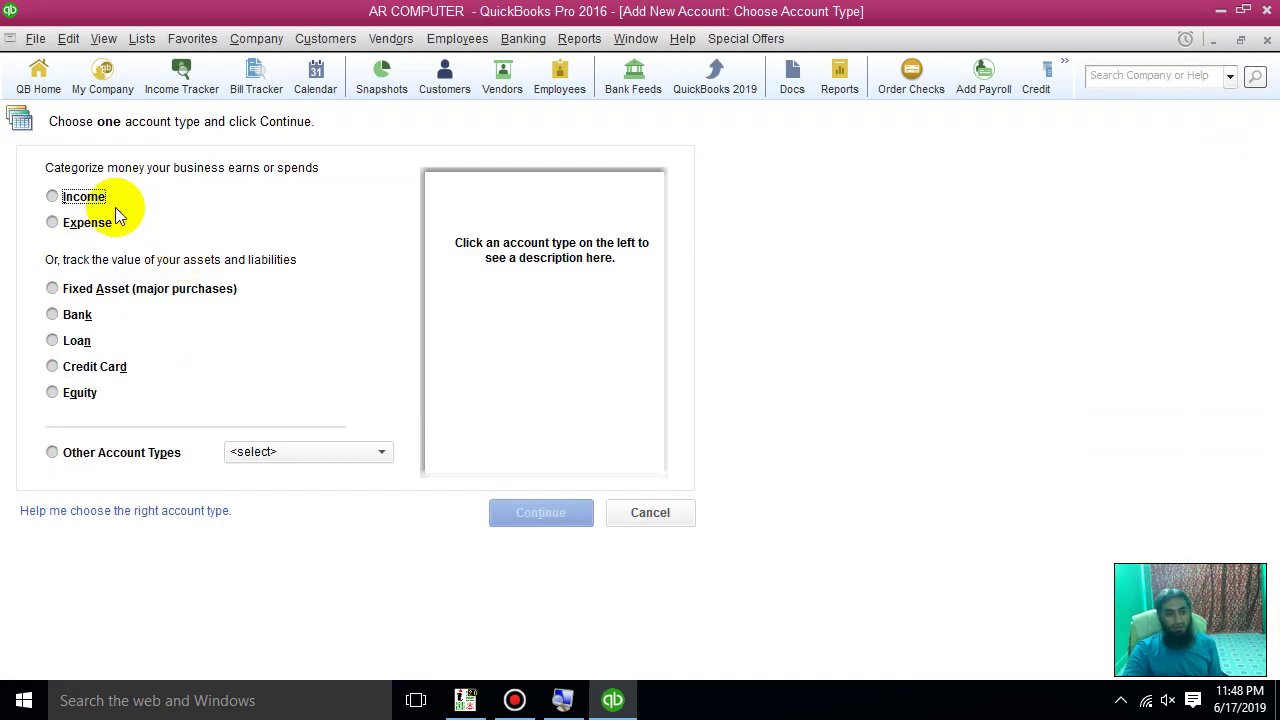
left_click(84, 202)
left_click(540, 512)
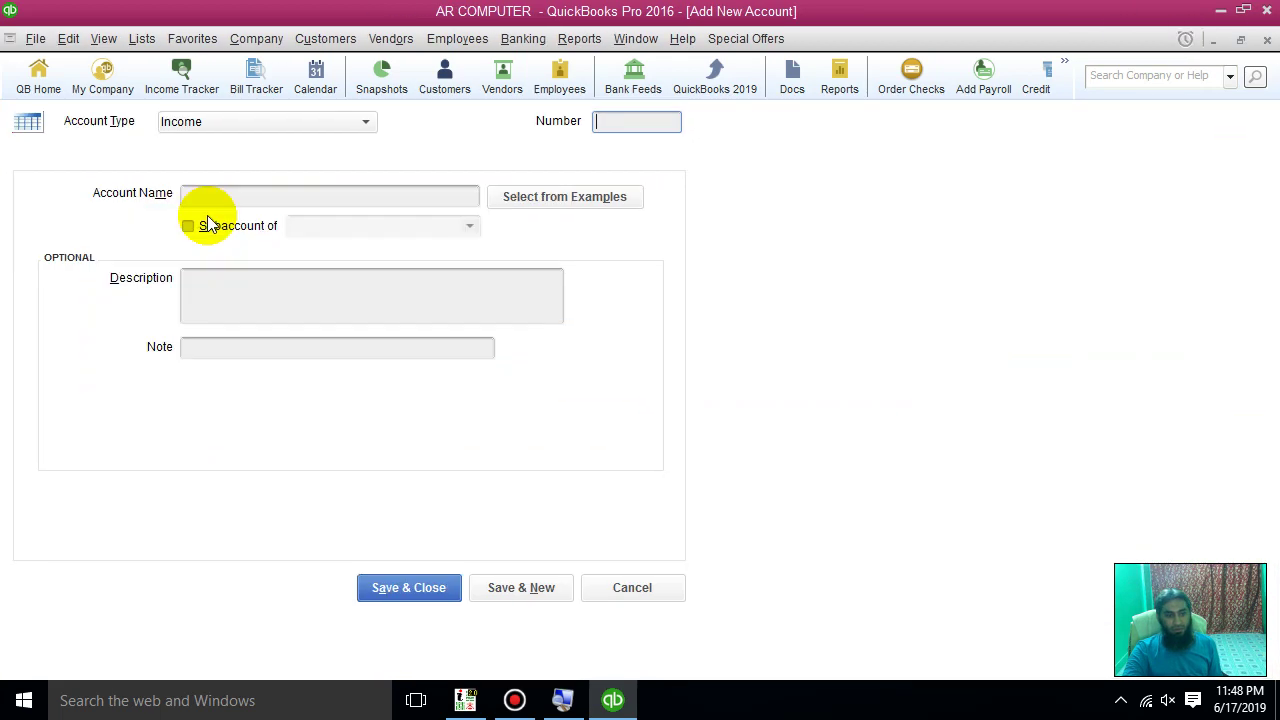
Step: Name the new account Third Party Services
left_click(222, 195)
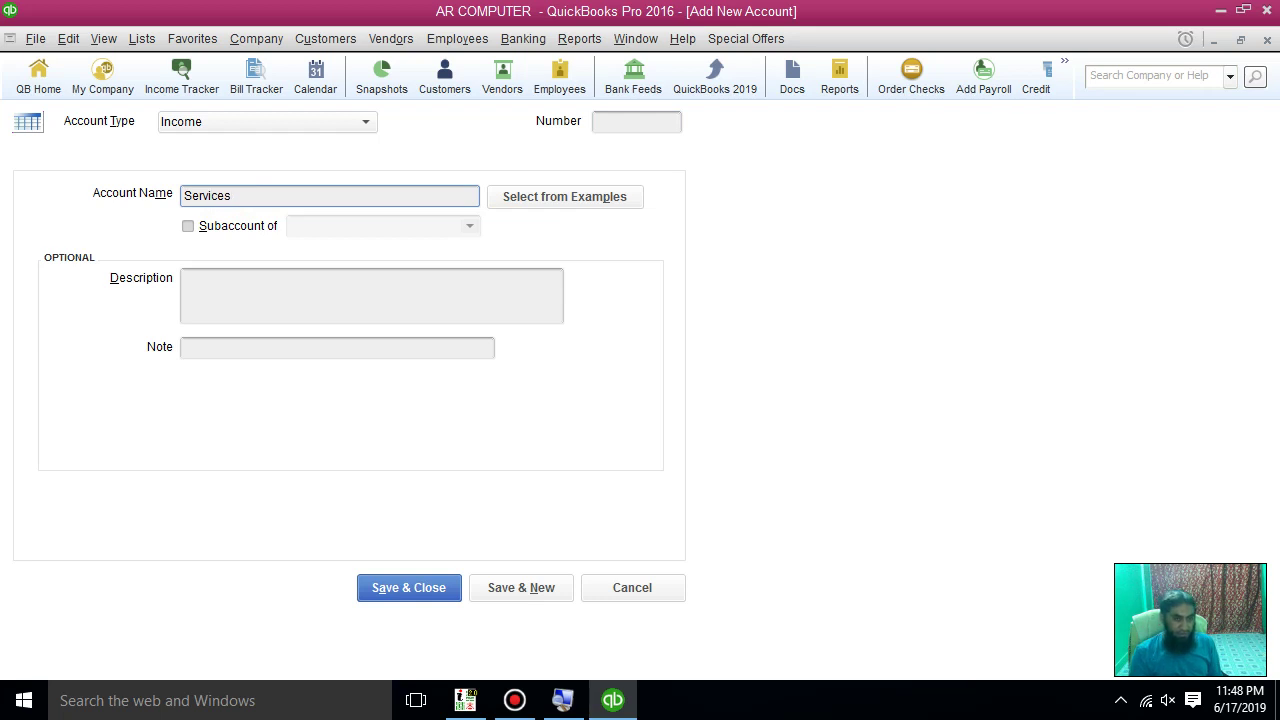
type("Third PA")
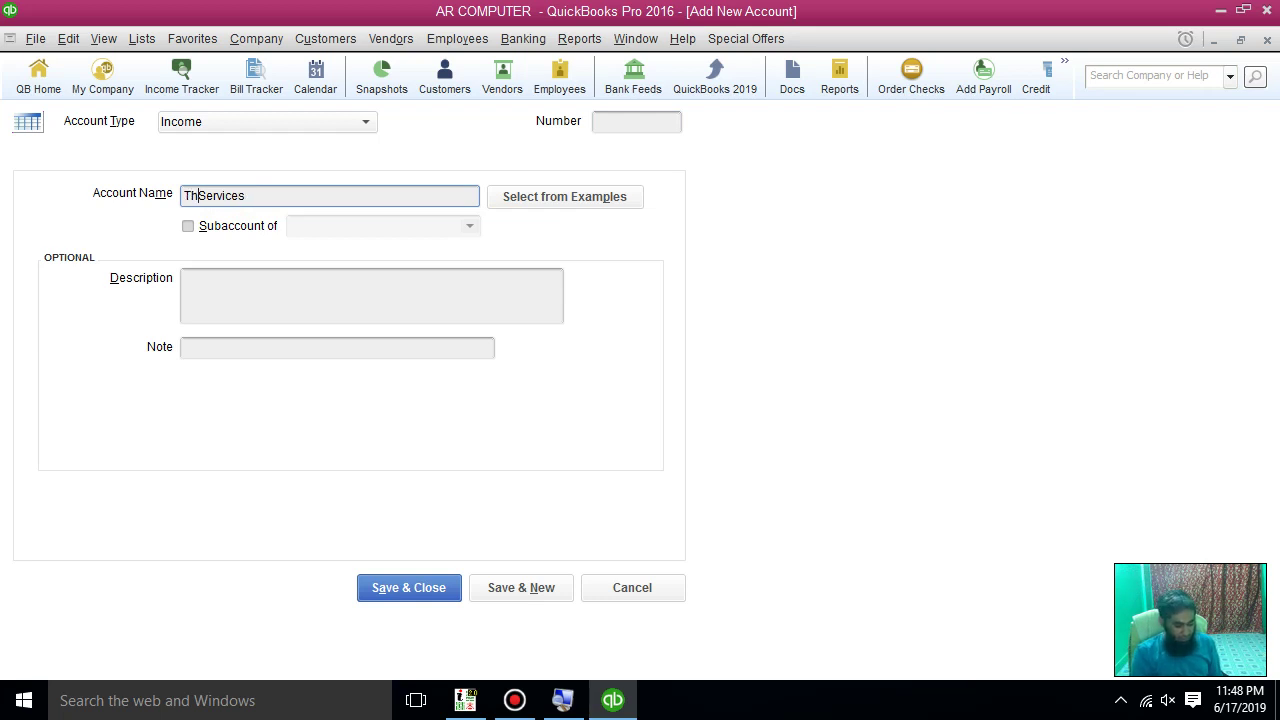
type("rty")
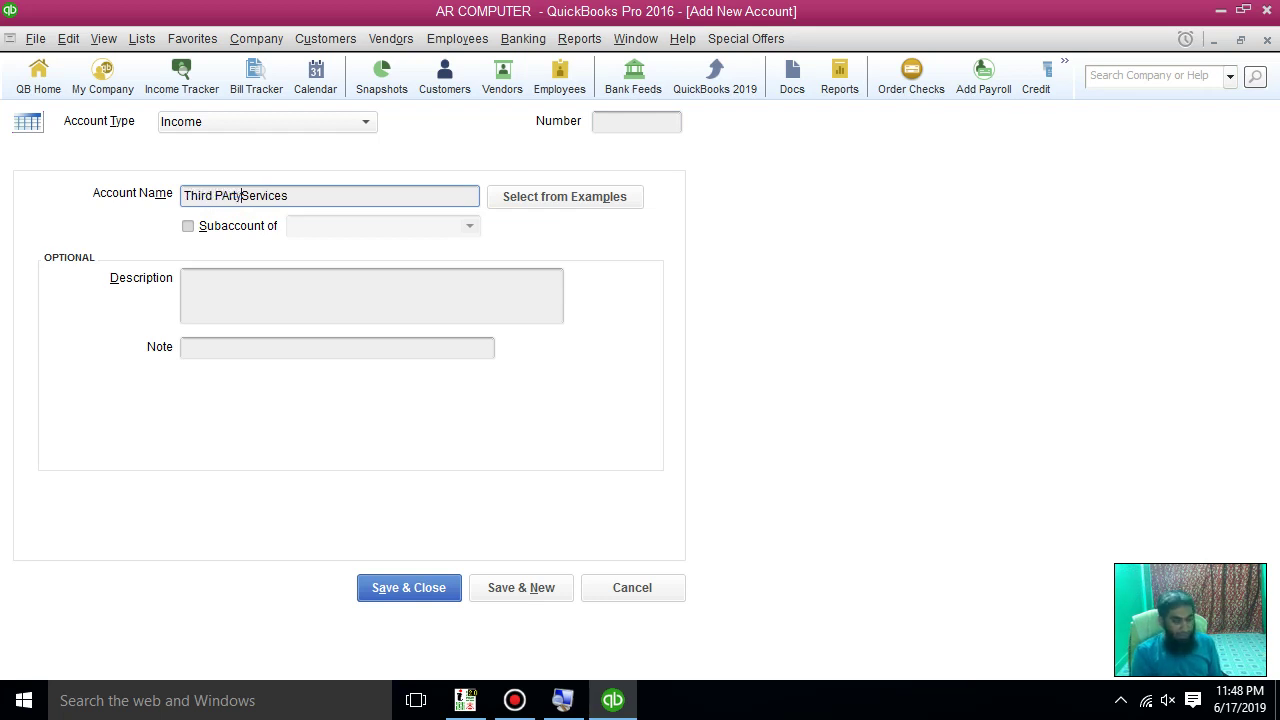
left_click(214, 195)
key("Right")
key("Delete")
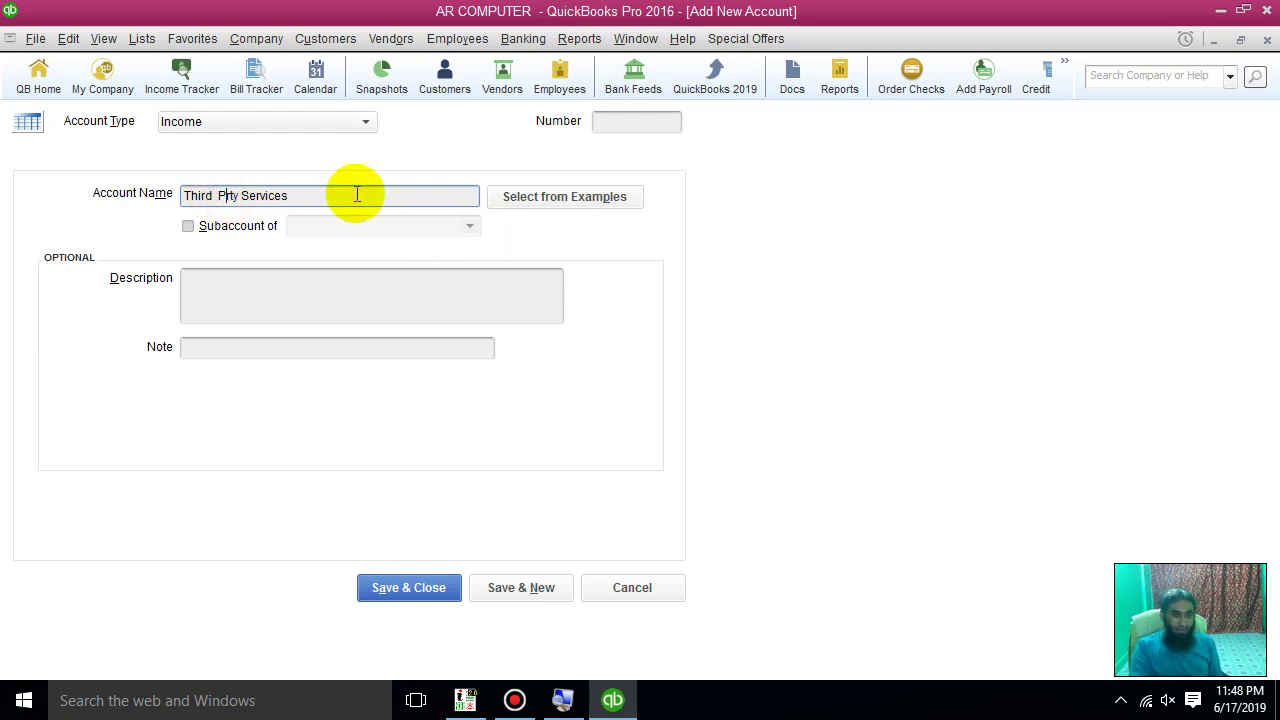
type("A")
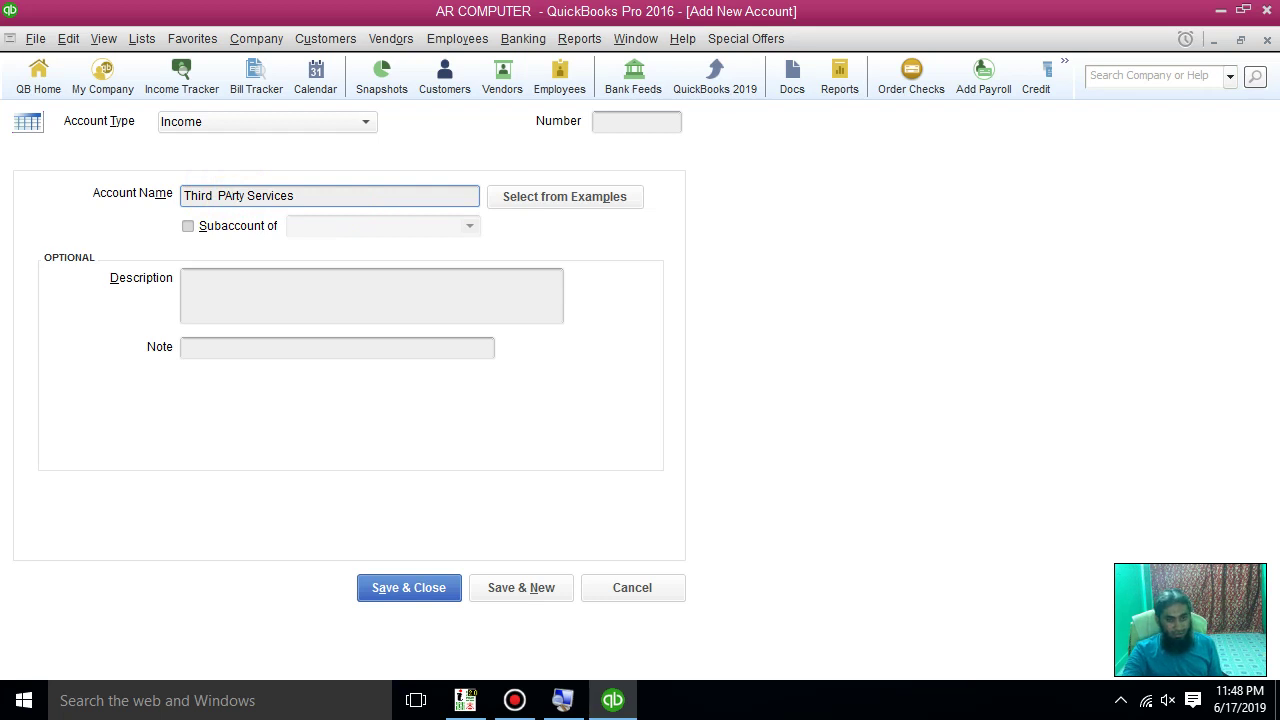
key("BackSpace")
type("a")
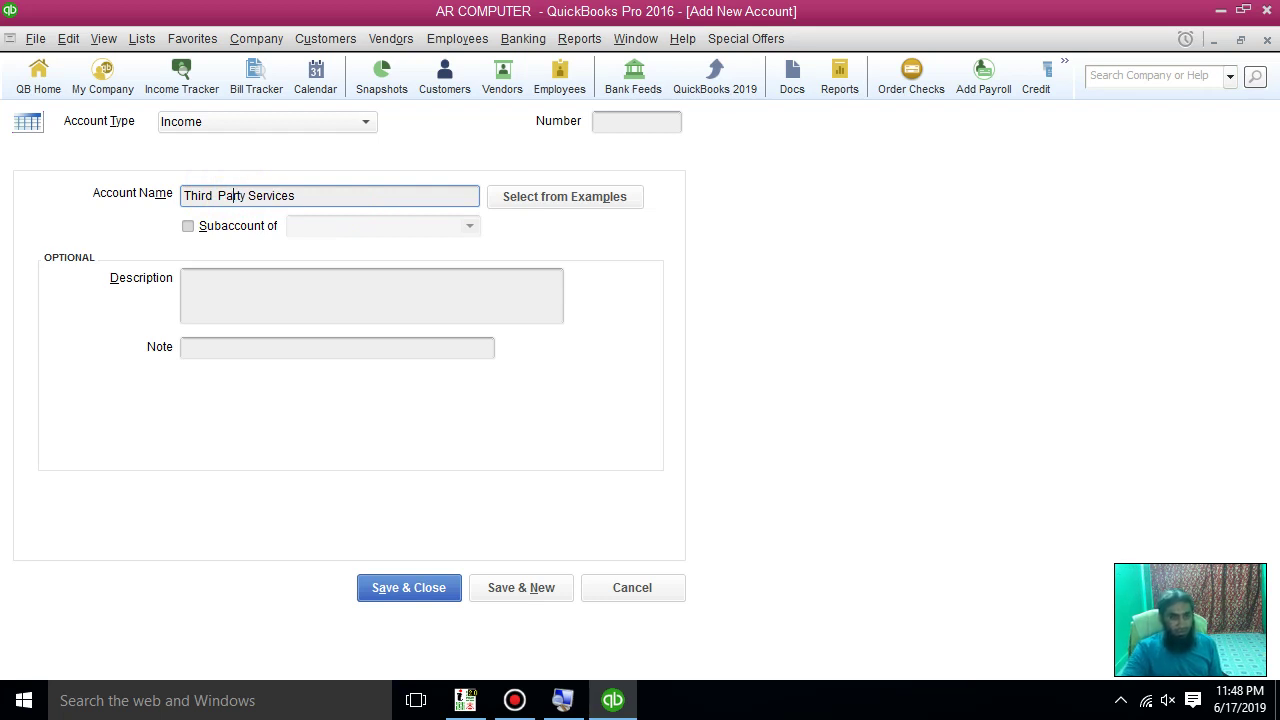
Step: Assign number 68500 to the new Third Party Services account without making it a subaccount, and save it
left_click(234, 228)
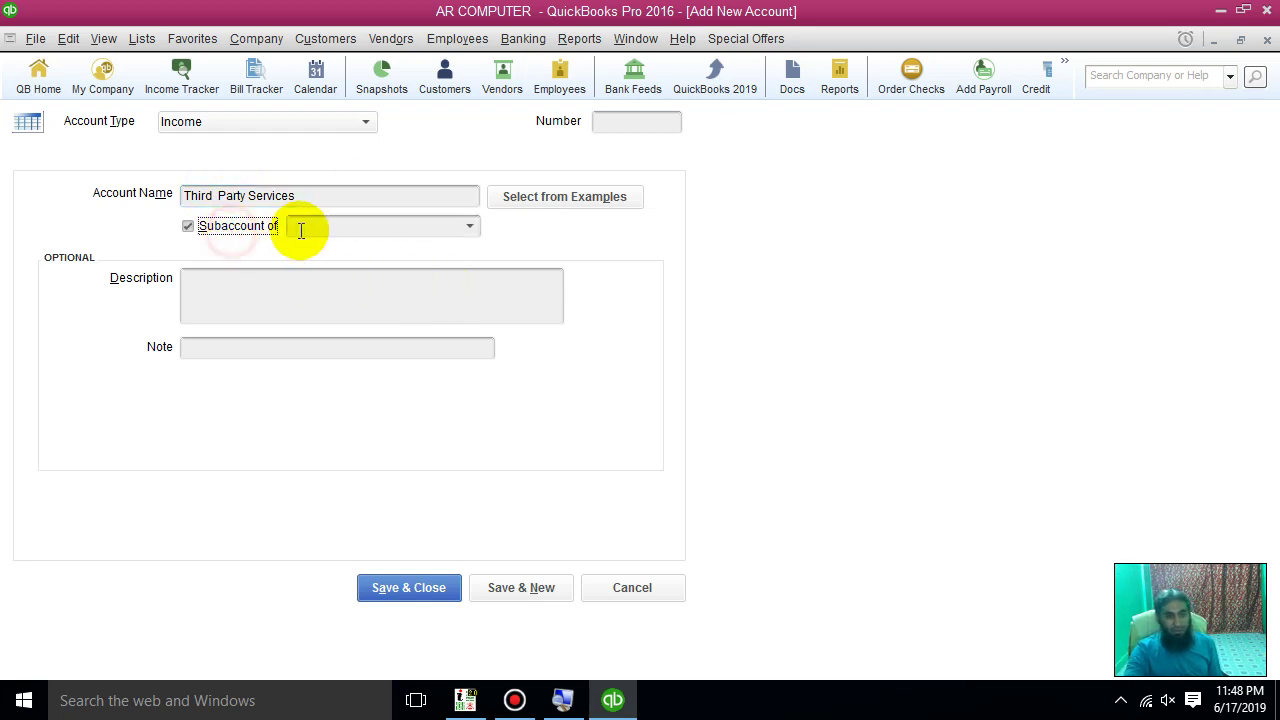
left_click(229, 228)
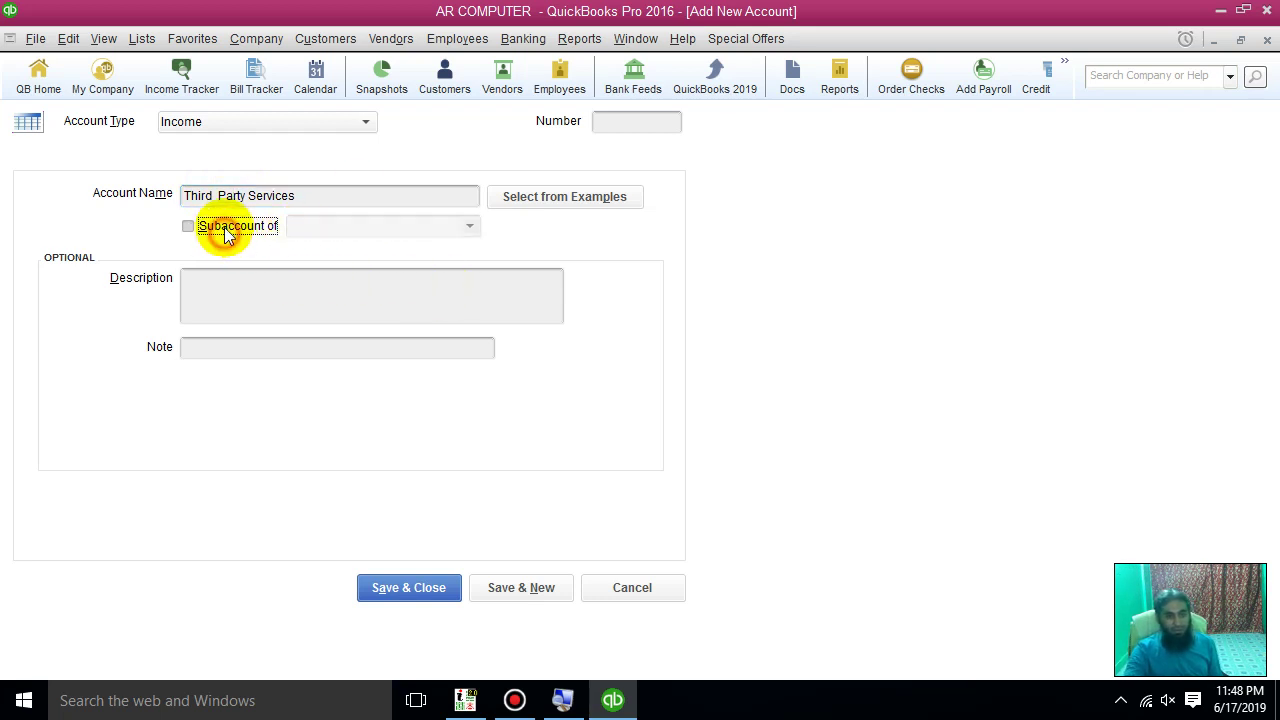
left_click(291, 278)
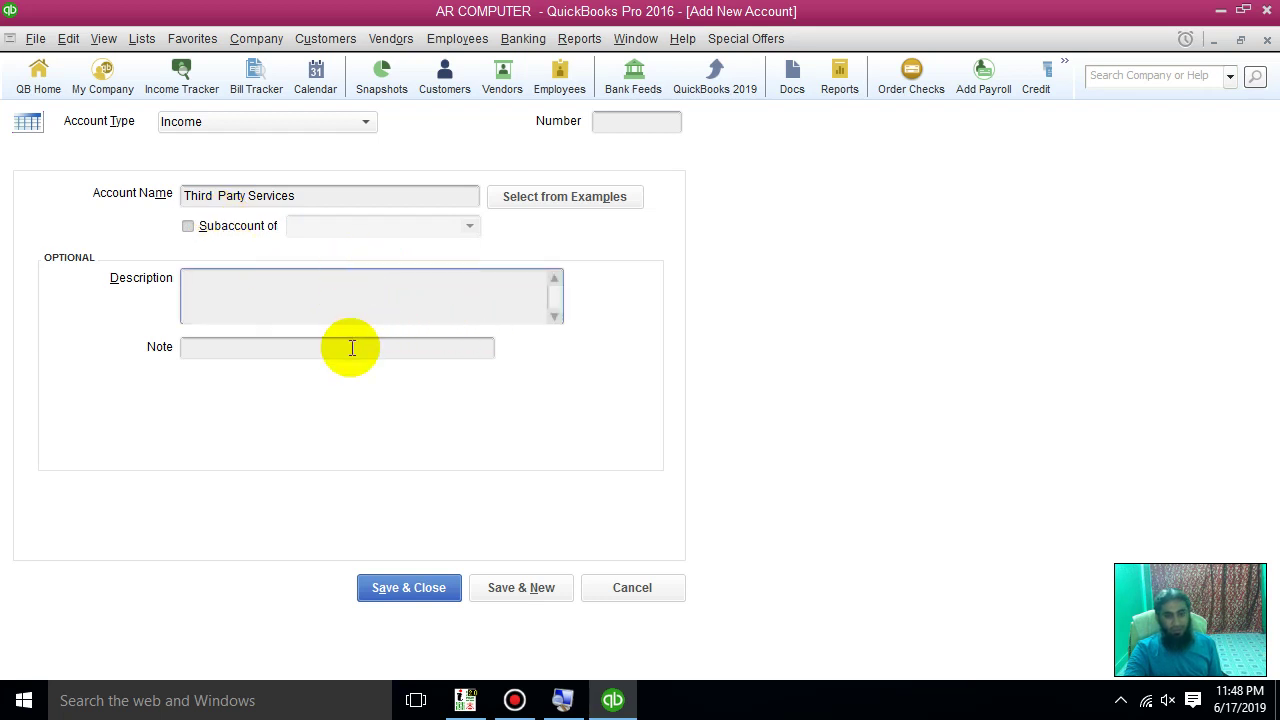
left_click(654, 124)
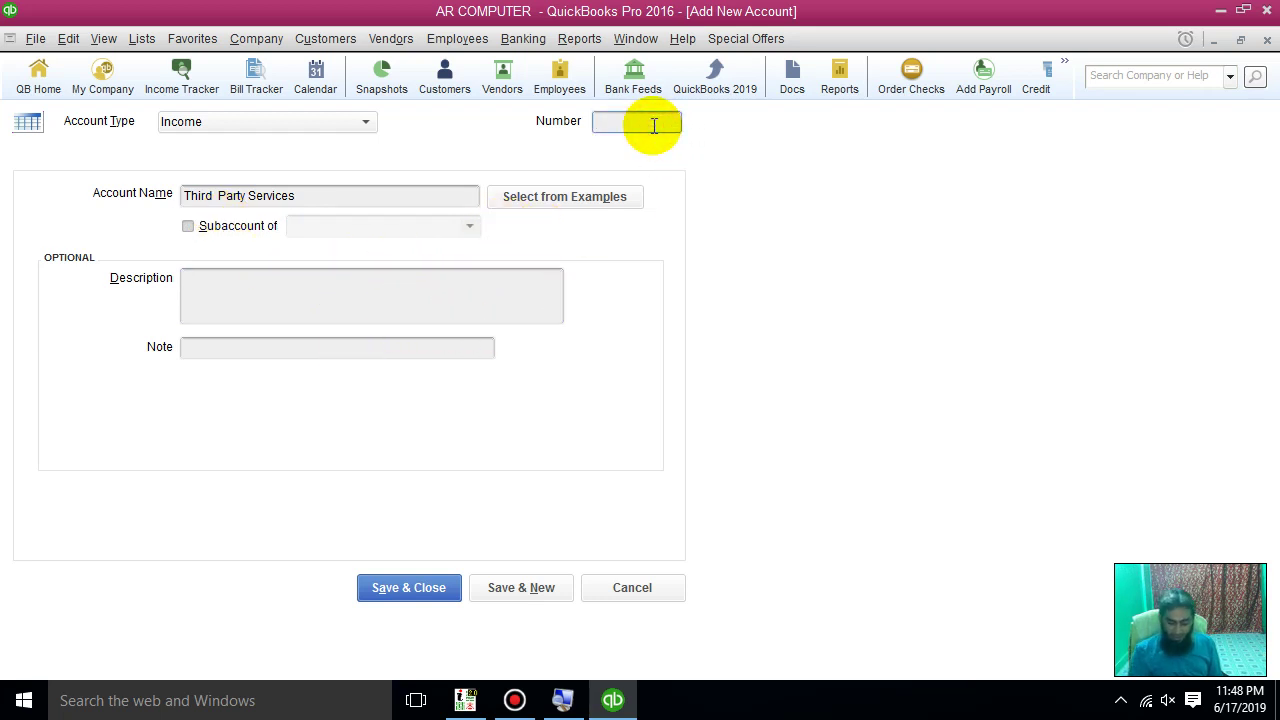
type("68500")
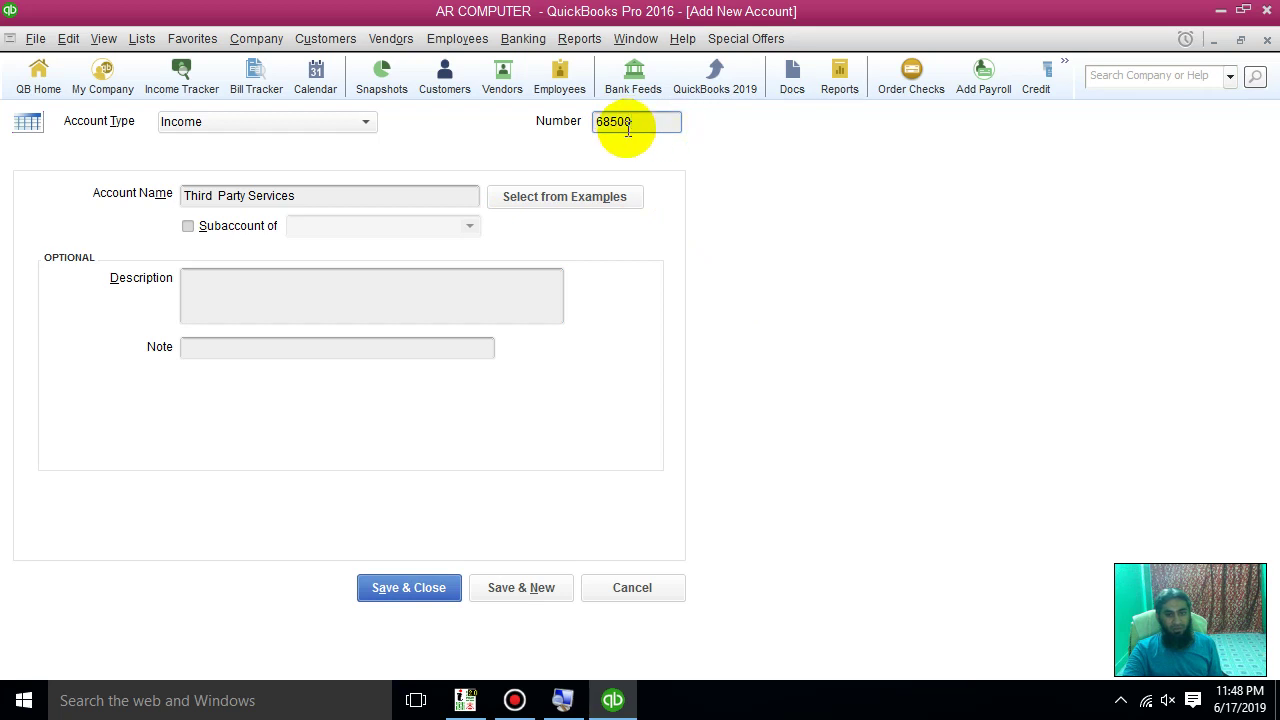
left_click(424, 588)
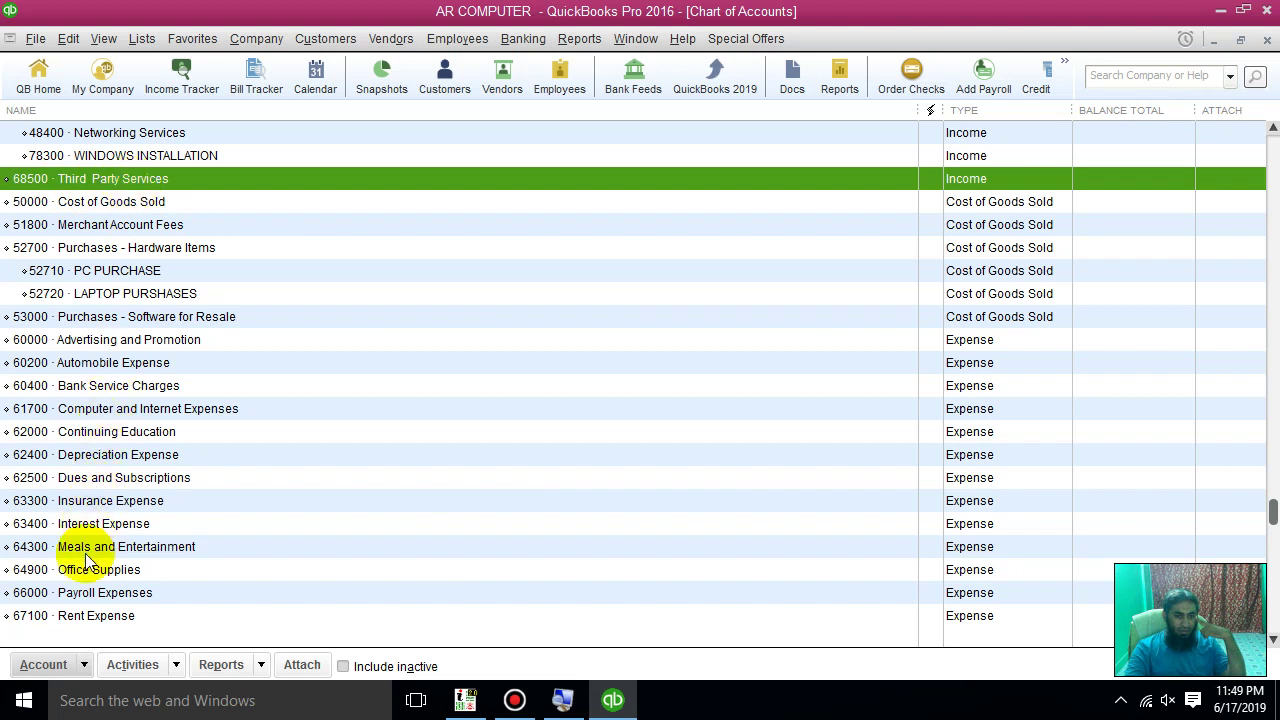
Step: Check where the Third Party Services account sits in the Chart of Accounts and view its QuickReport
scroll(88, 593, "down", 1)
scroll(88, 593, "down", 1)
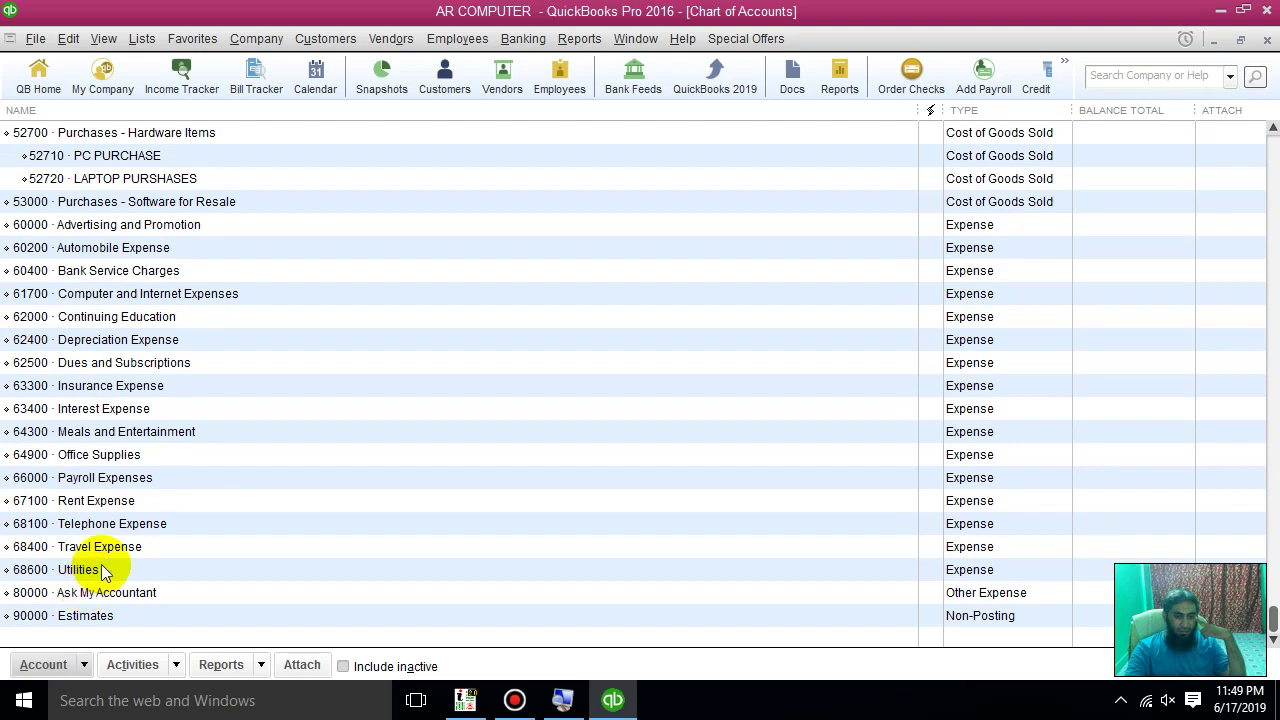
left_click(104, 570)
scroll(130, 530, "up", 6)
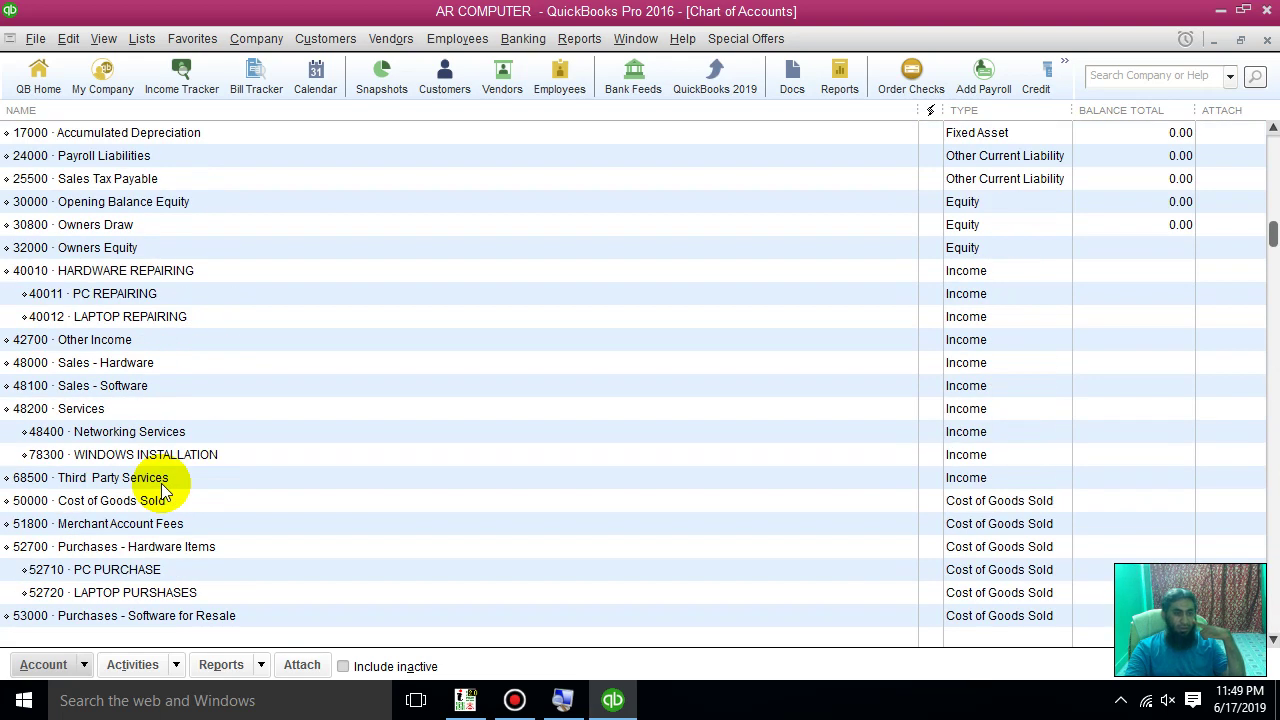
left_click(1267, 39)
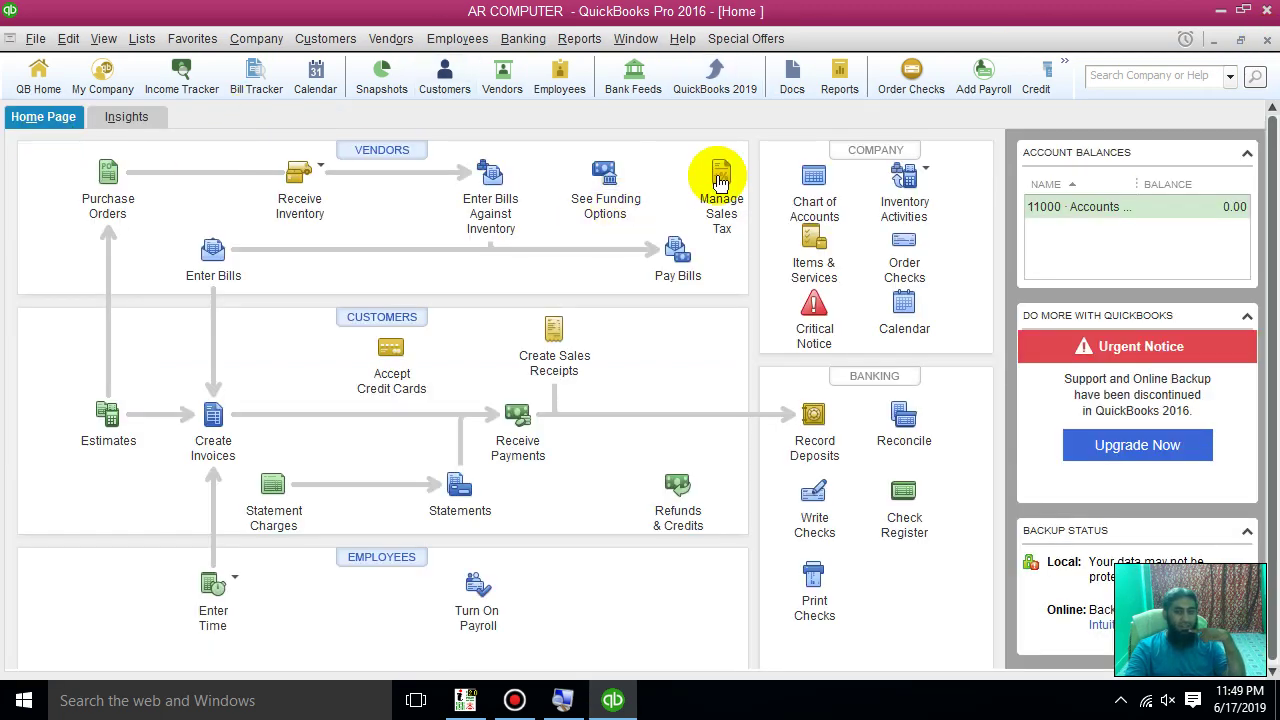
left_click(815, 183)
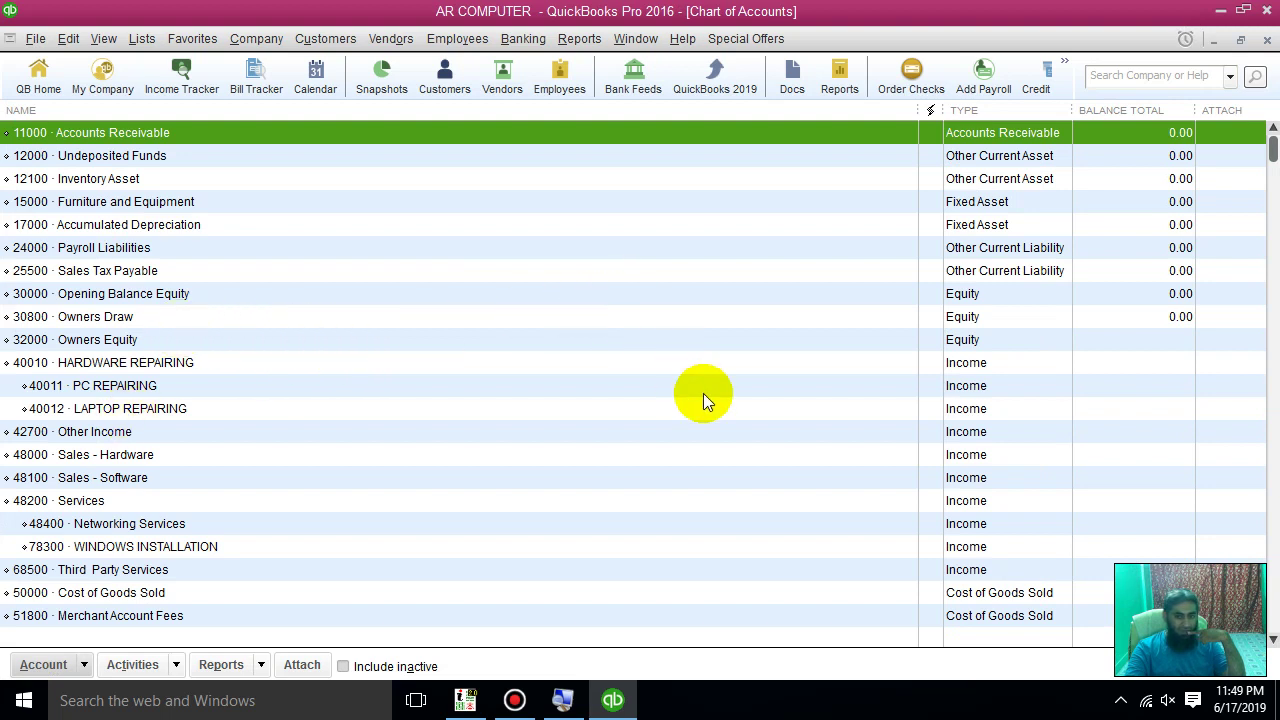
double_click(106, 569)
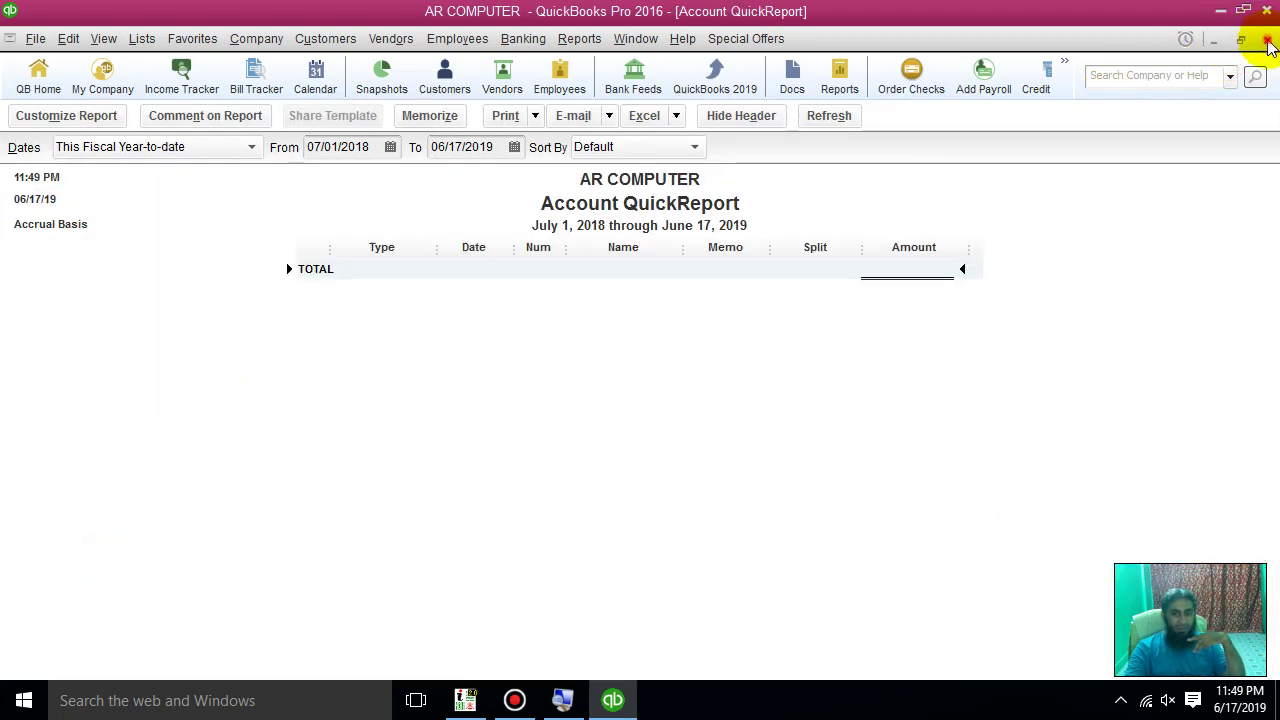
left_click(1266, 39)
Step: Change the Third Party Services account's type to Expense and save the account
right_click(76, 572)
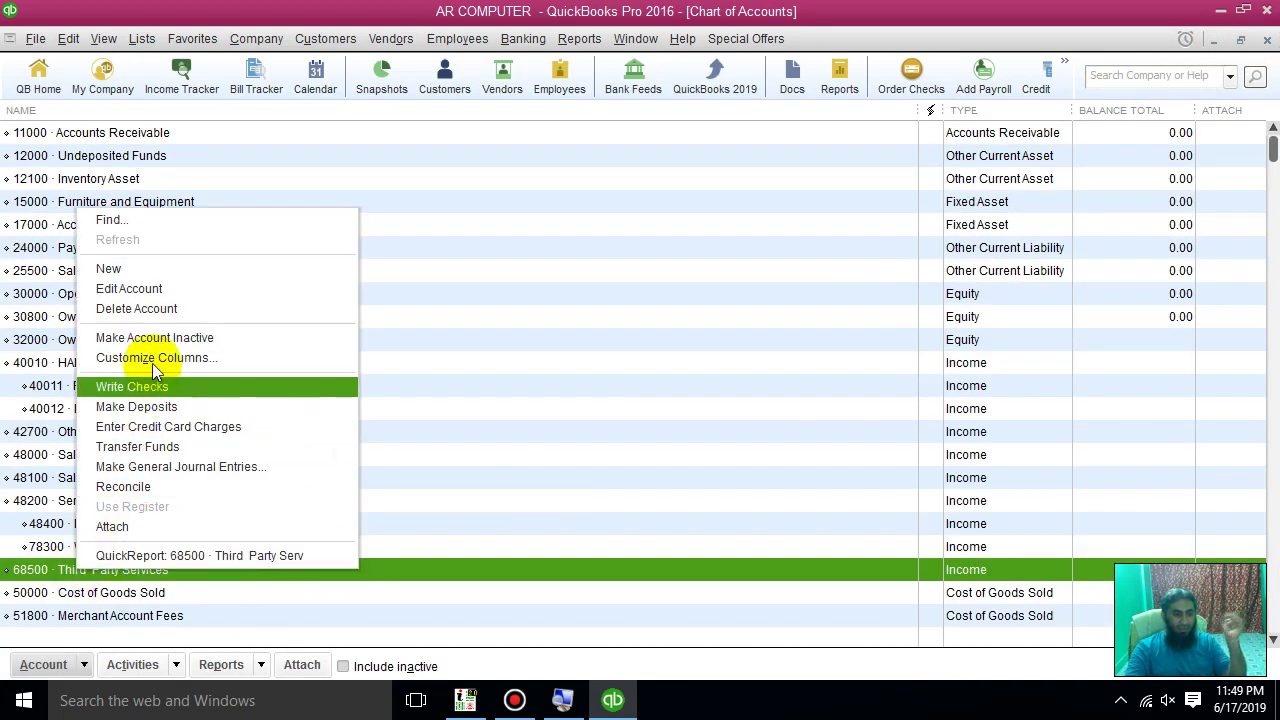
left_click(177, 290)
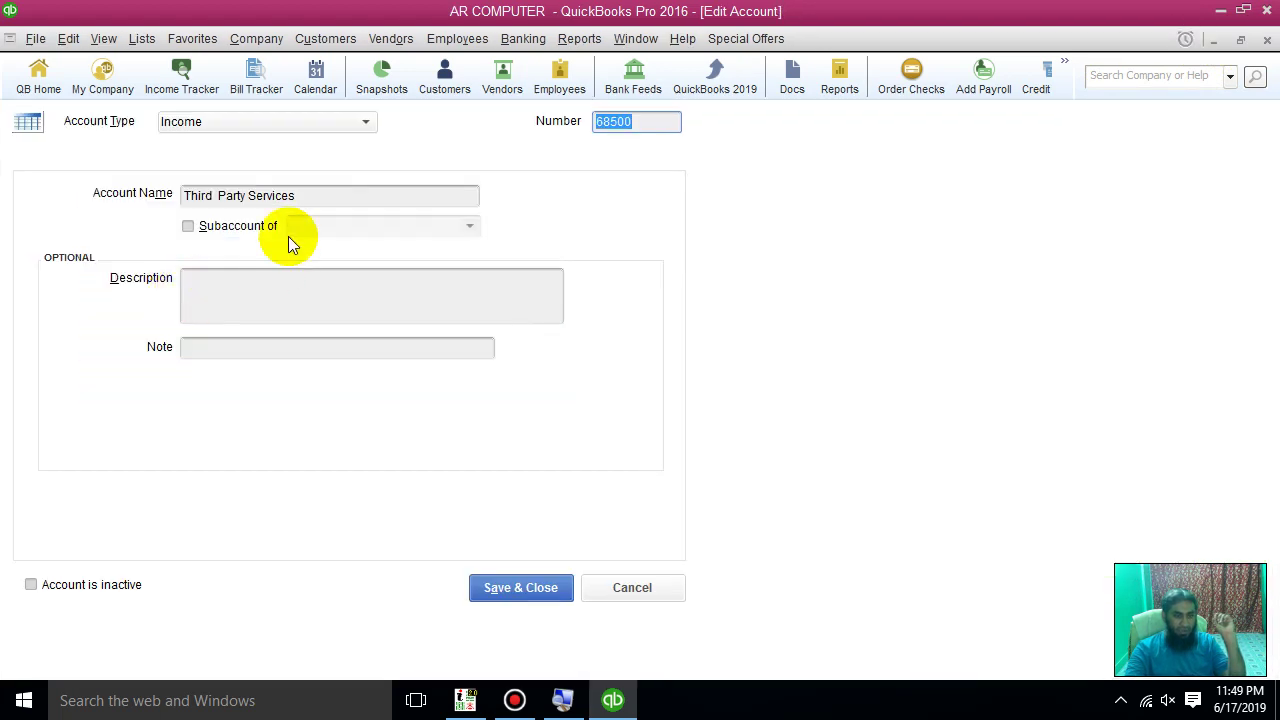
left_click(281, 125)
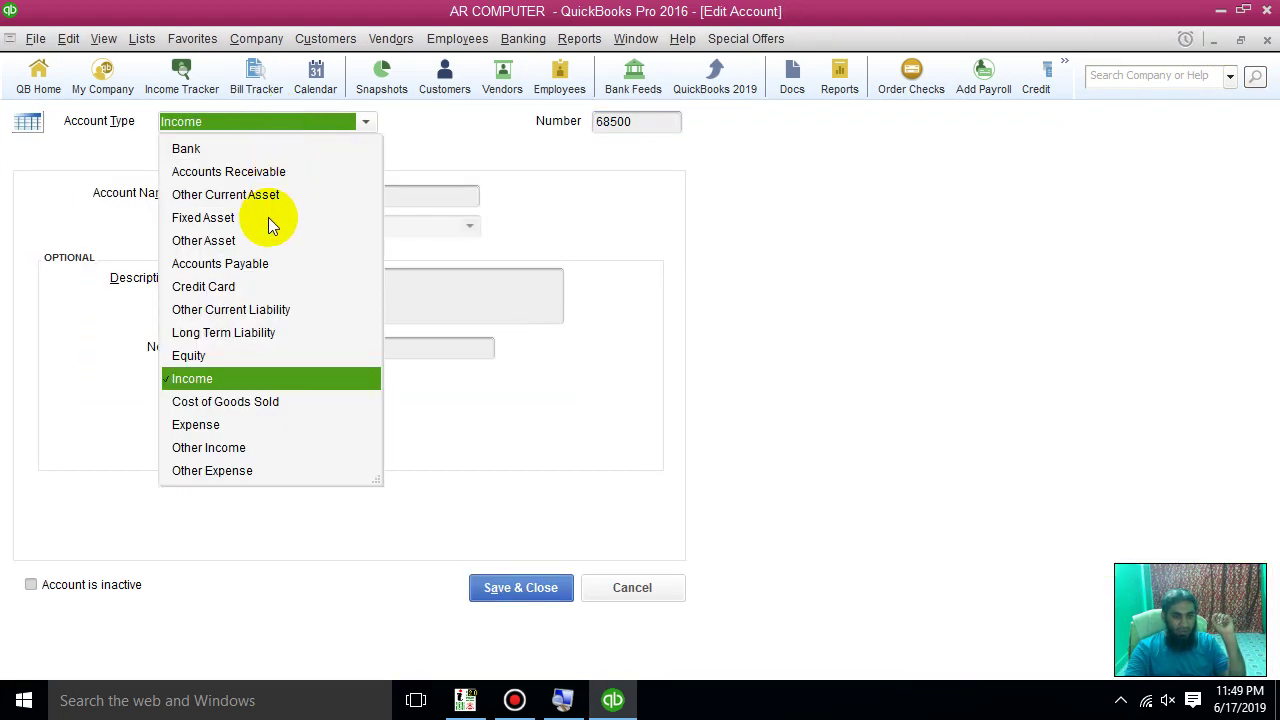
left_click(206, 422)
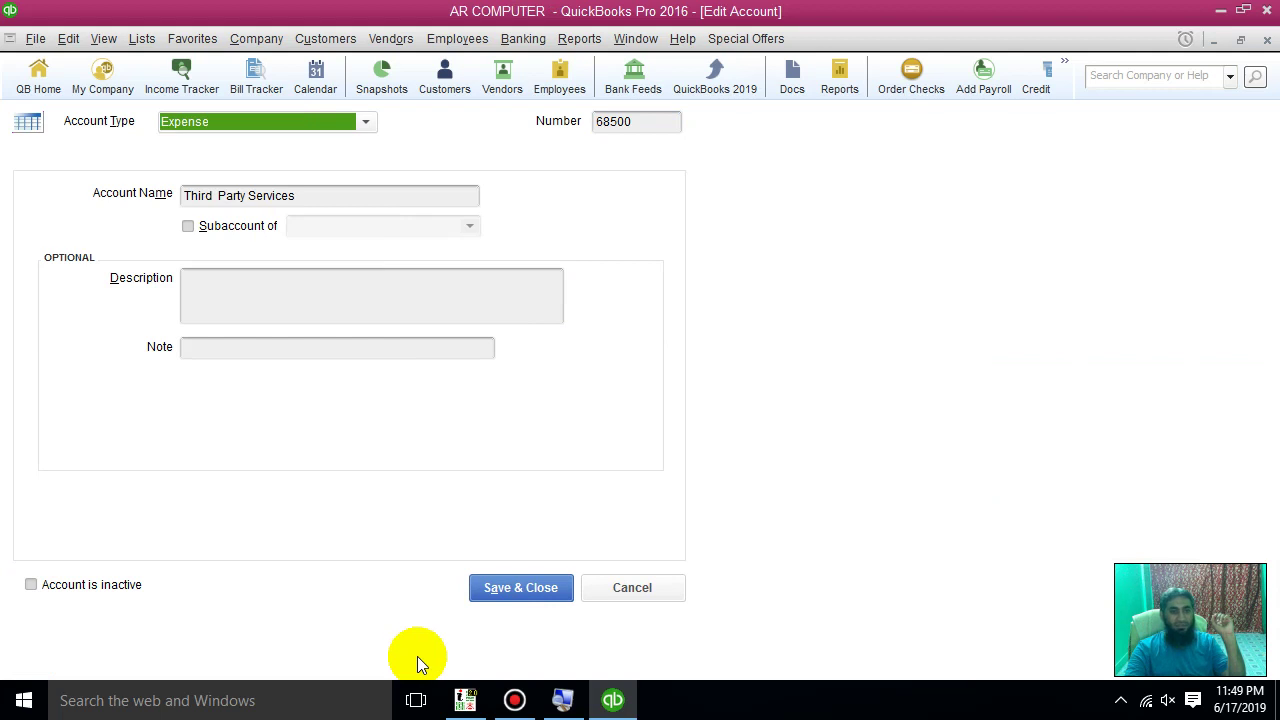
left_click(535, 590)
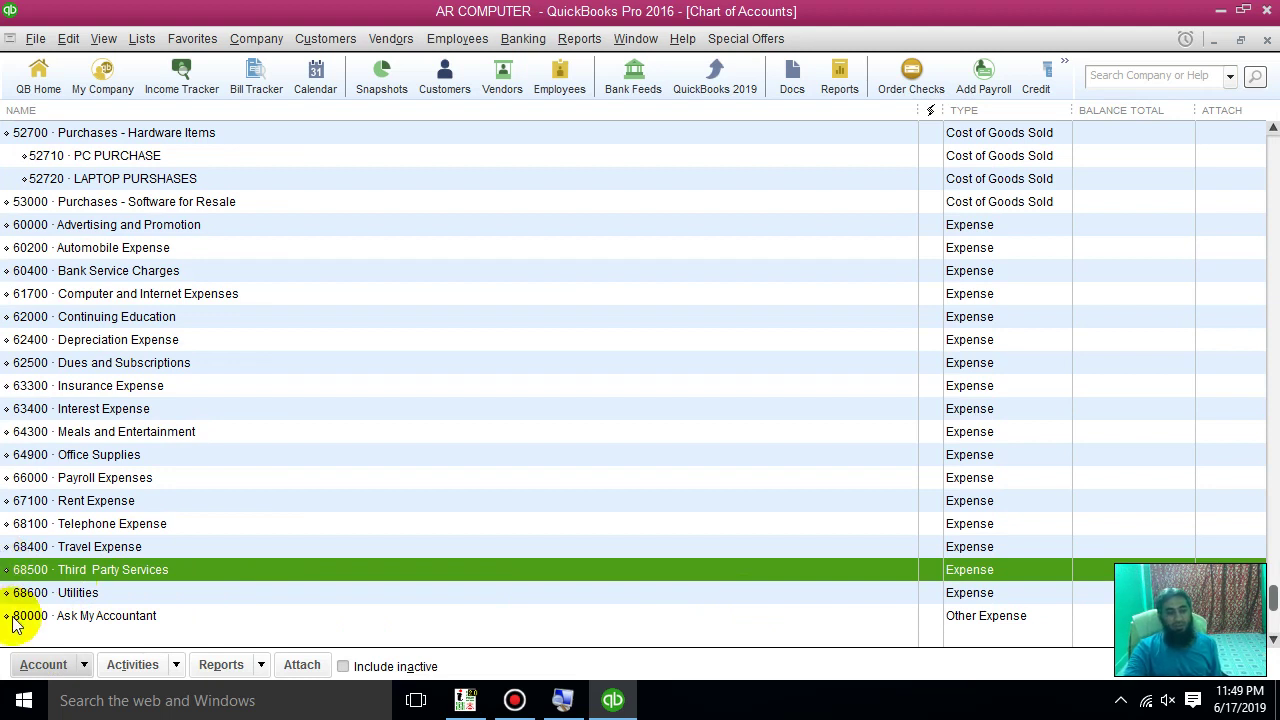
Step: Close the Chart of Accounts and return to the unfinished Computer Networking item, declining to save its changes
left_click(1267, 40)
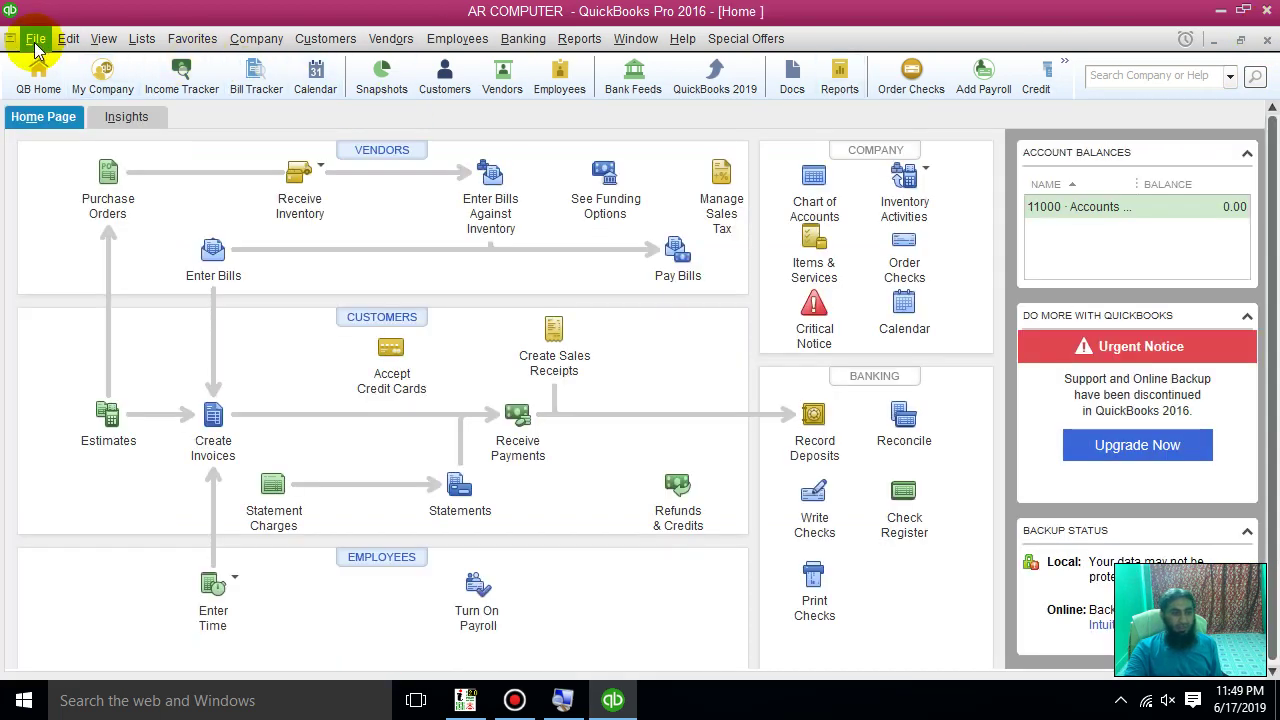
left_click(35, 42)
left_click(150, 86)
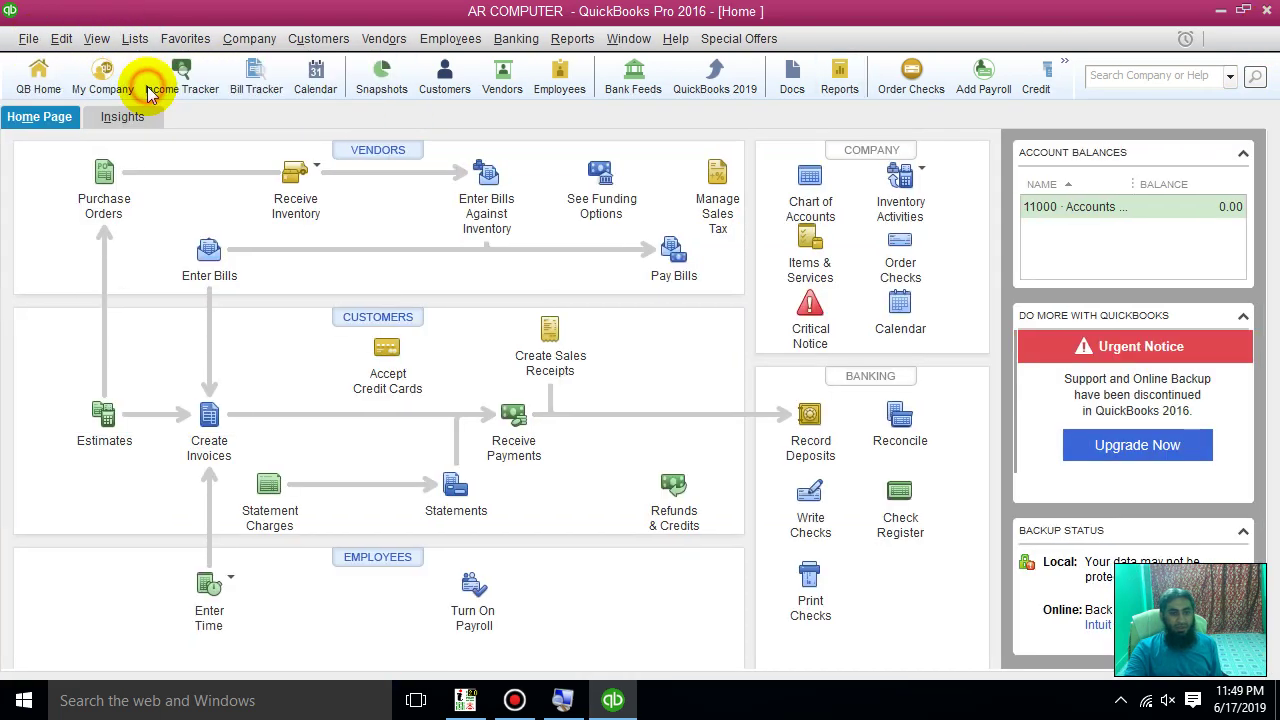
right_click(282, 243)
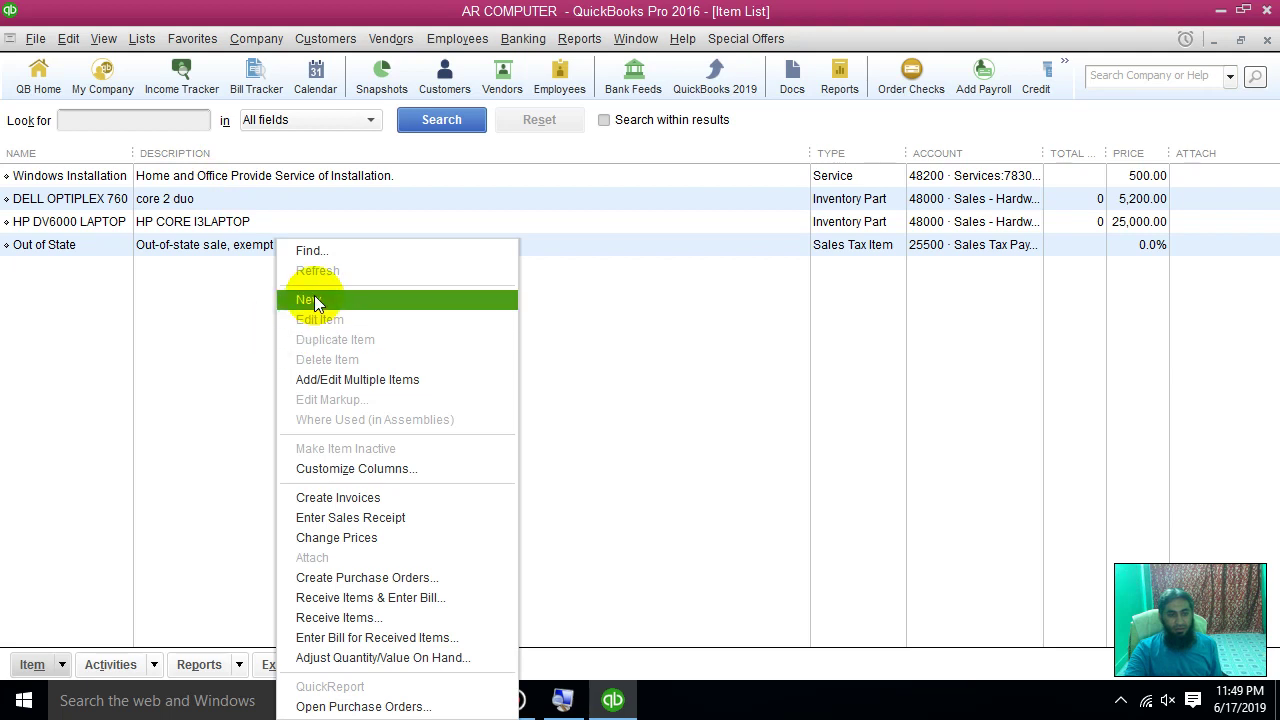
left_click(314, 300)
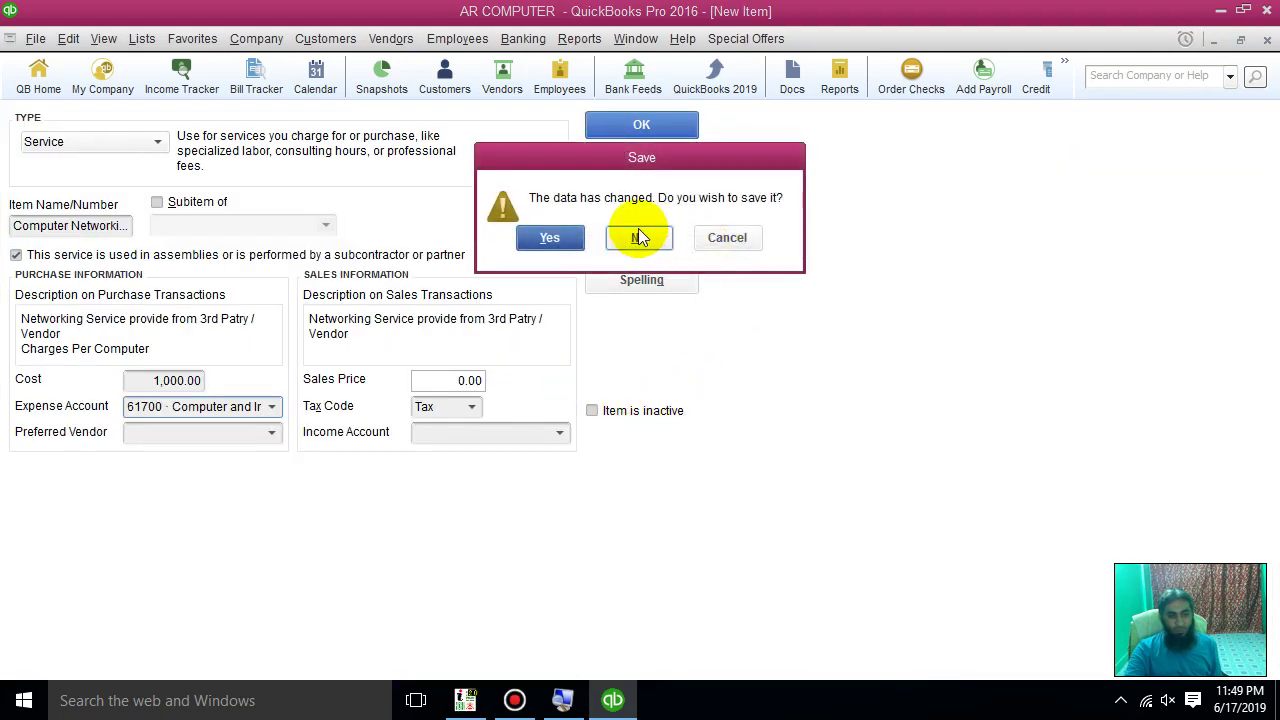
left_click(640, 237)
Step: Choose 68500 Third Party Services as the Computer Networking item's expense account and leave its preferred vendor blank
left_click(158, 380)
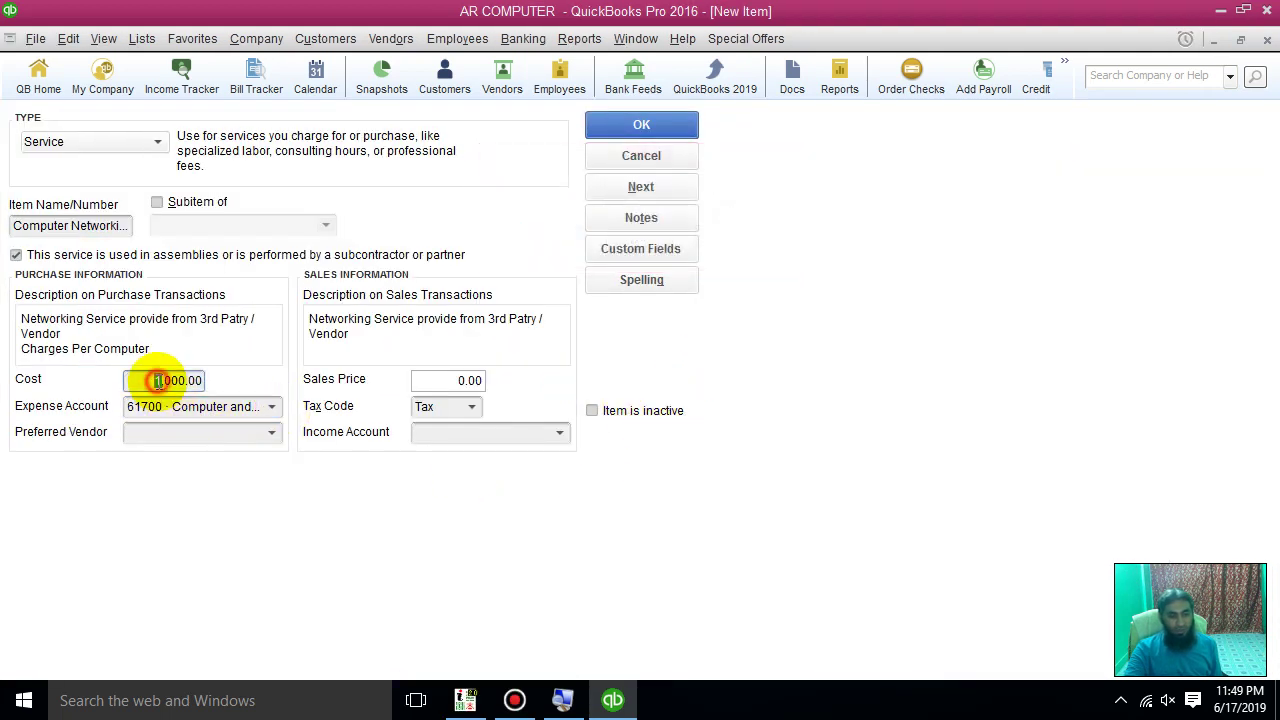
left_click(272, 406)
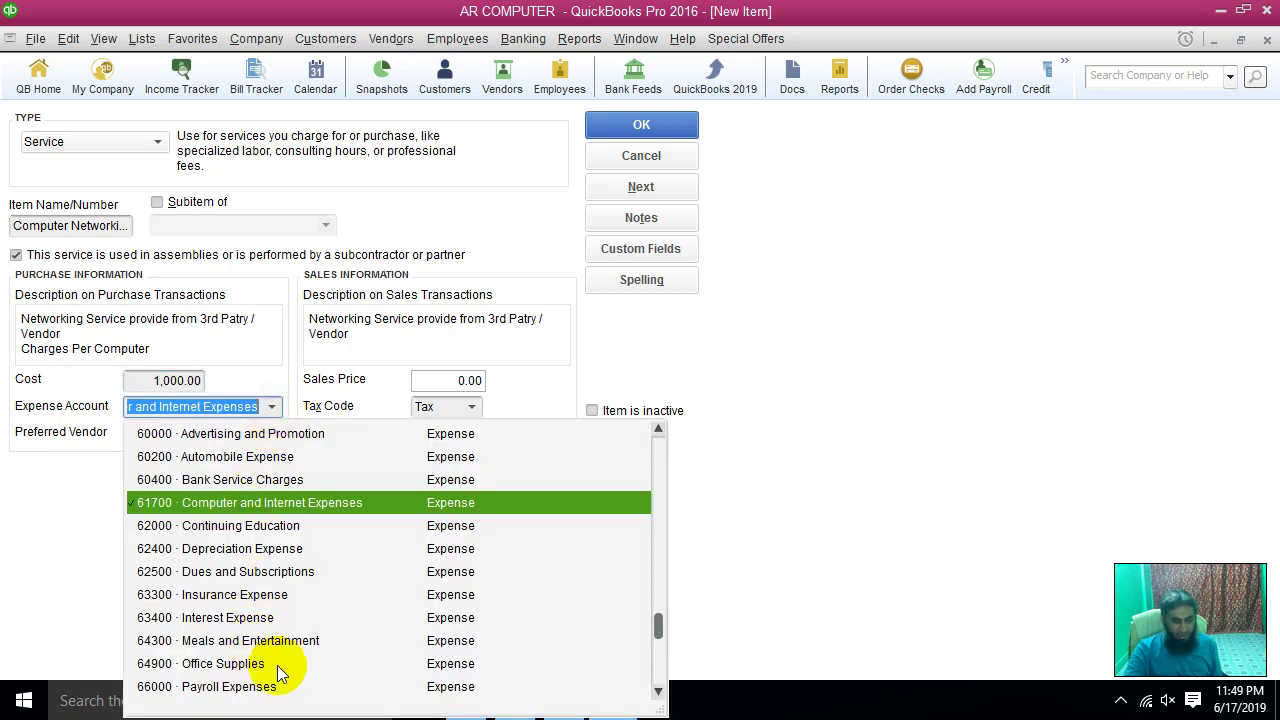
scroll(280, 673, "down", 4)
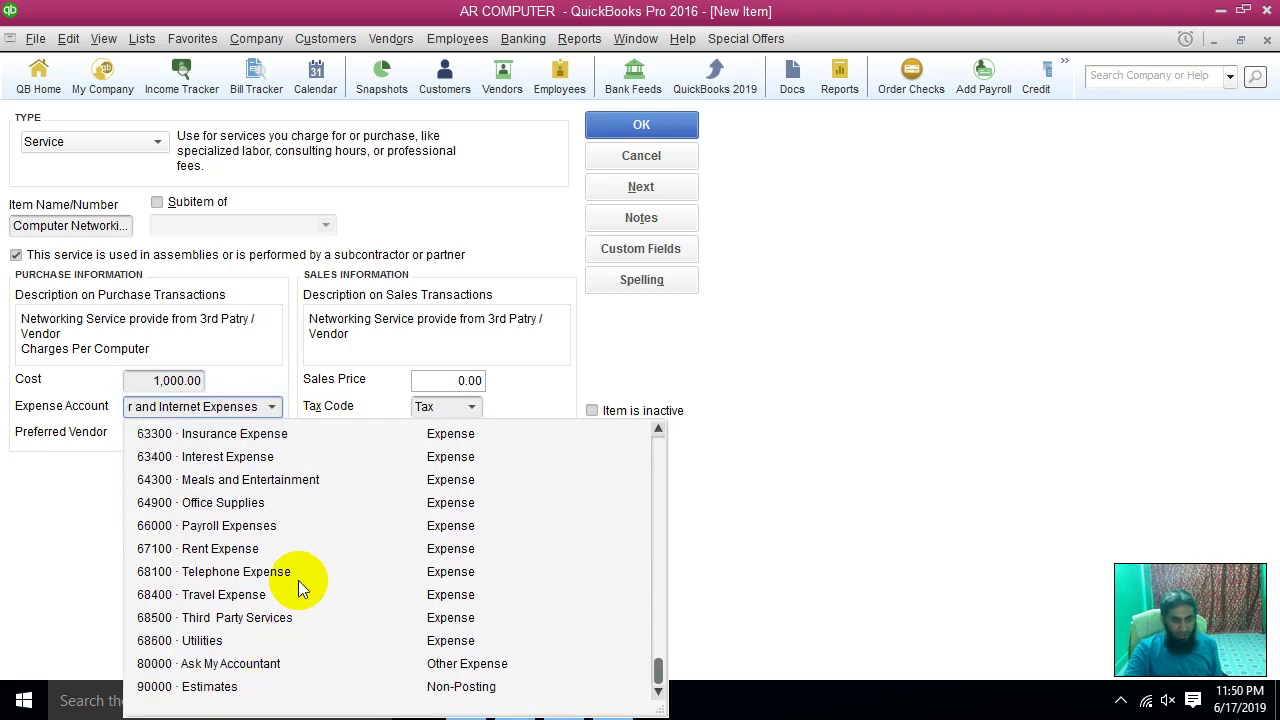
left_click(243, 618)
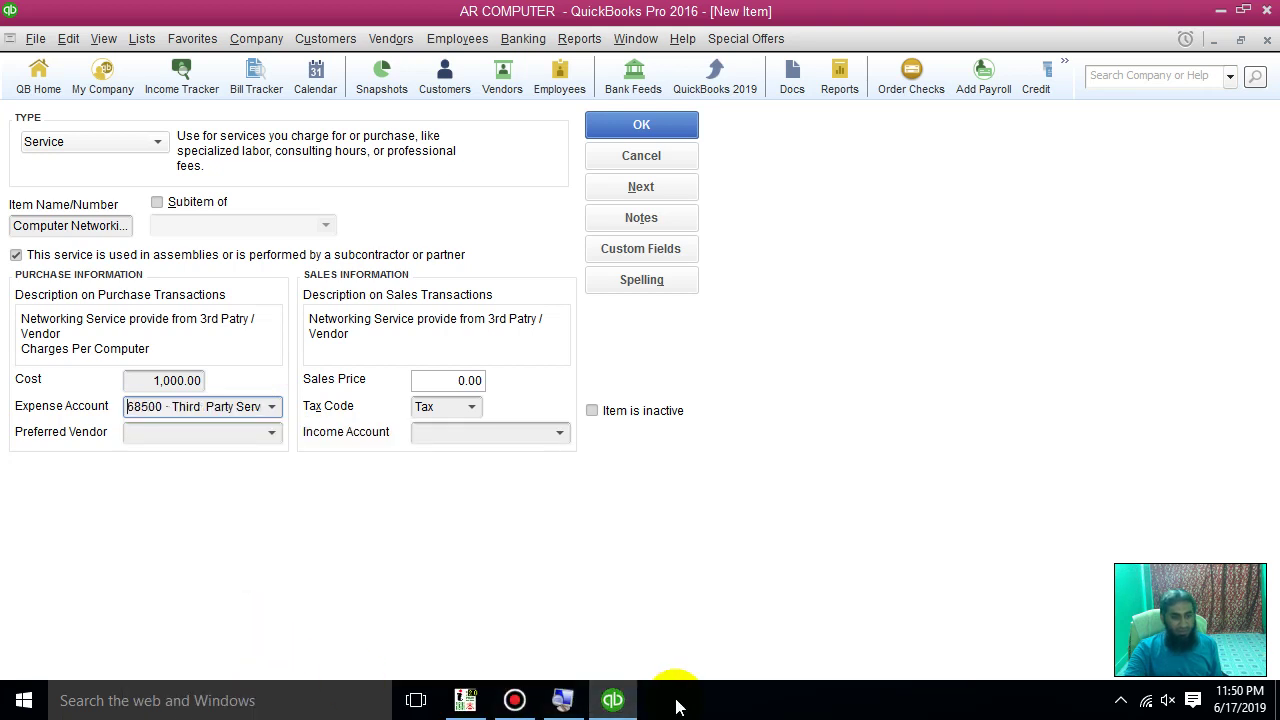
left_click(267, 435)
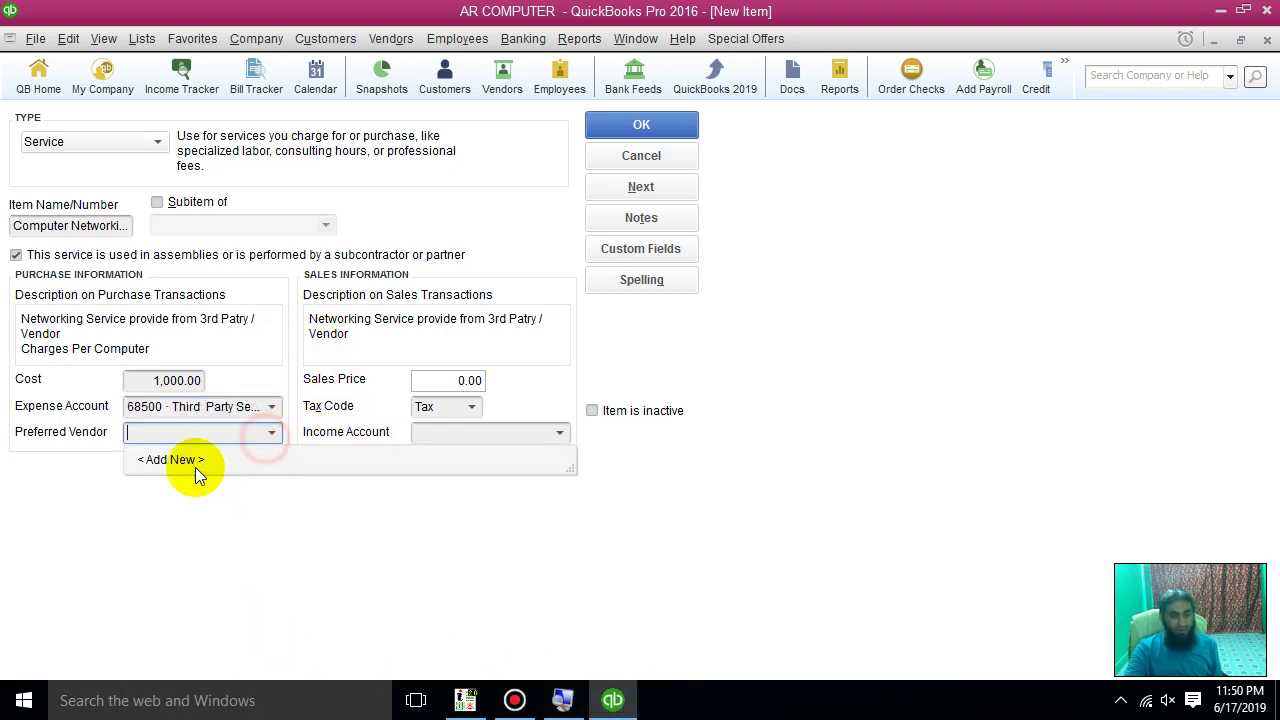
left_click(206, 541)
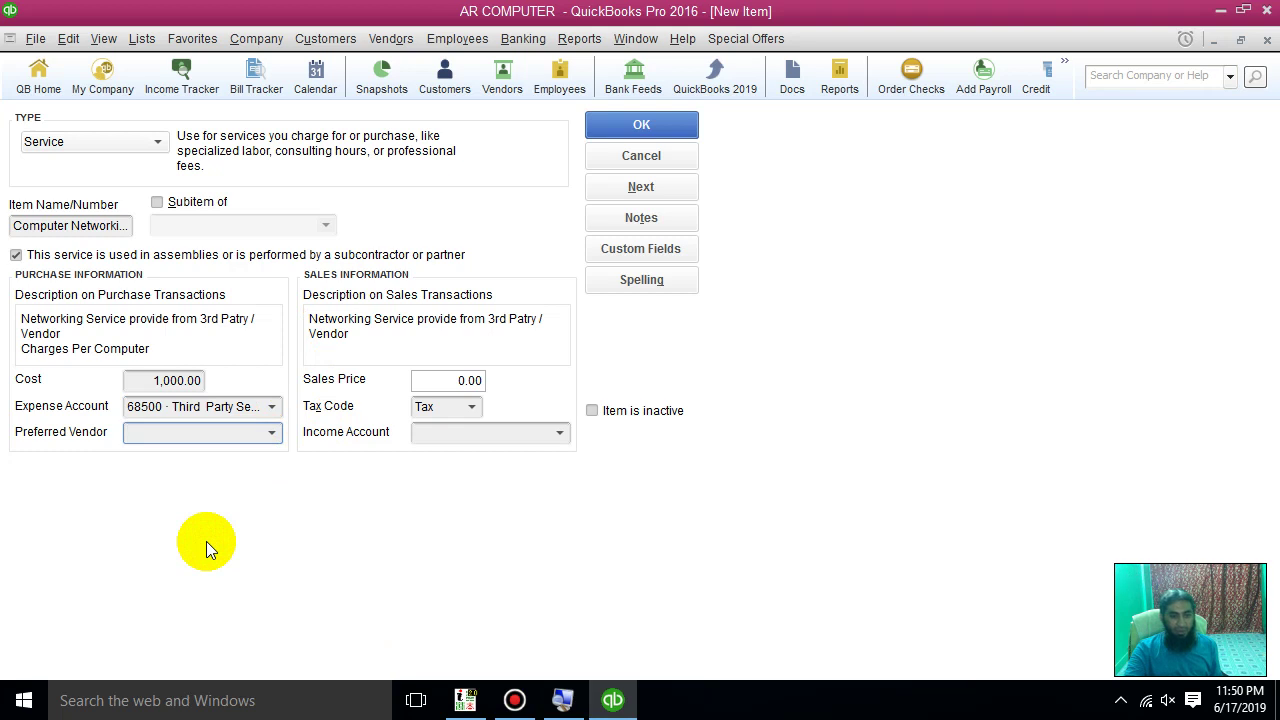
Step: Set the Computer Networking item's sales price to 1,500 and its income account to 48400 Networking Services
left_click(470, 380)
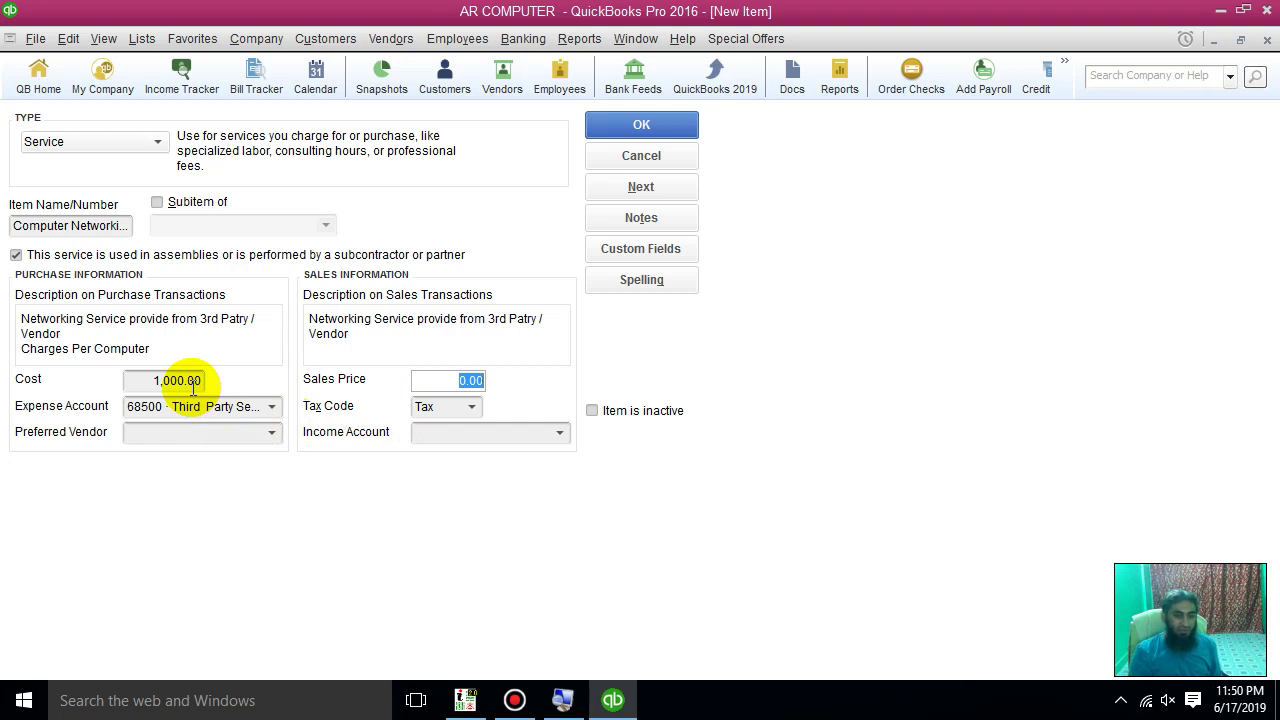
key("Left")
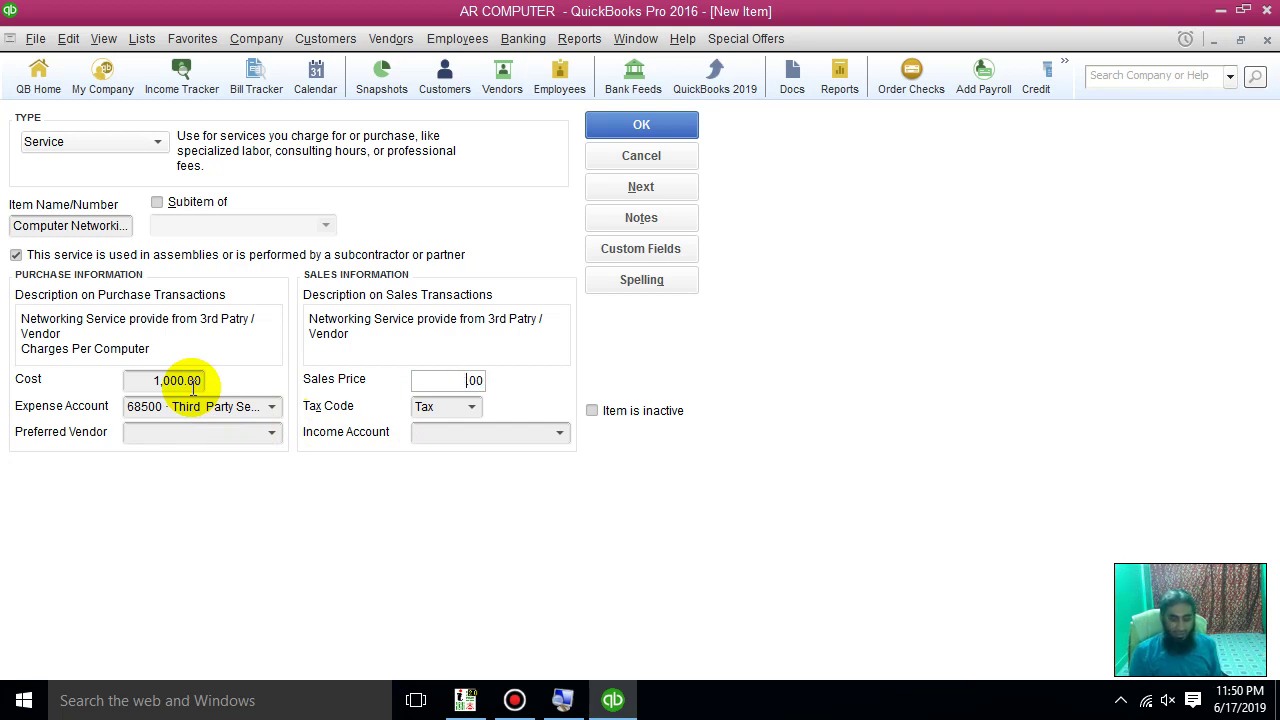
type("1500")
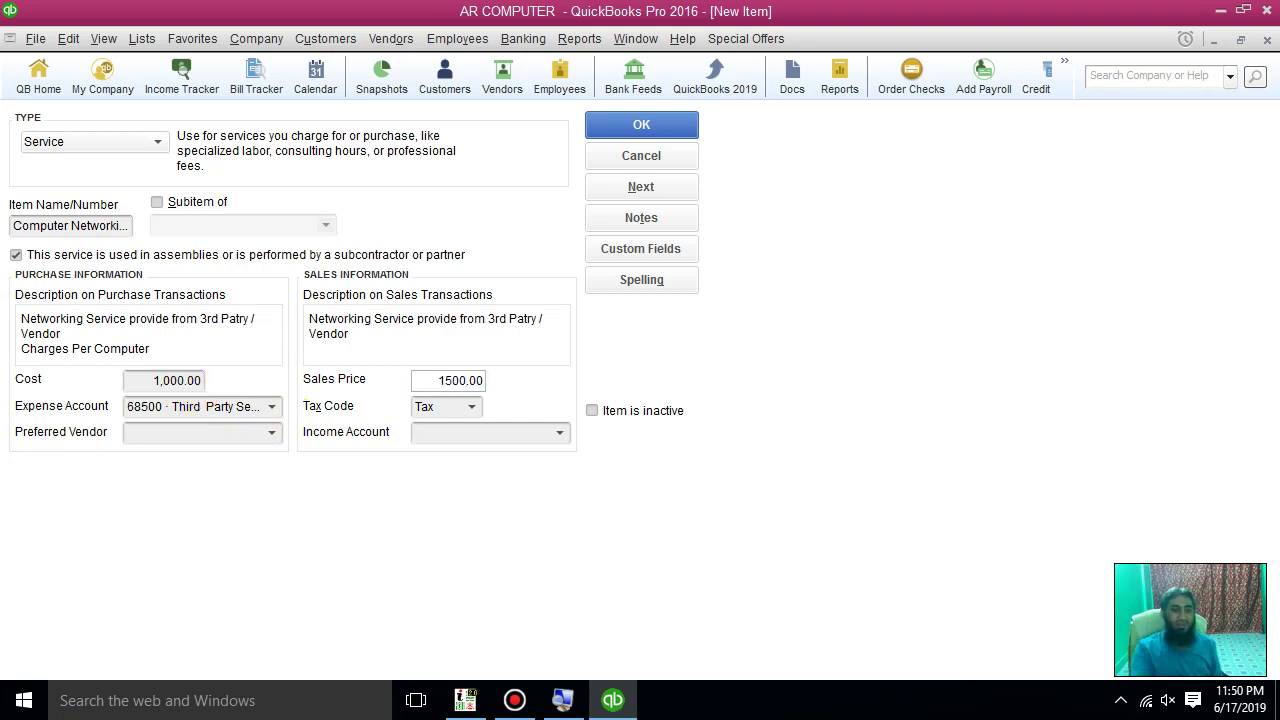
left_click(459, 434)
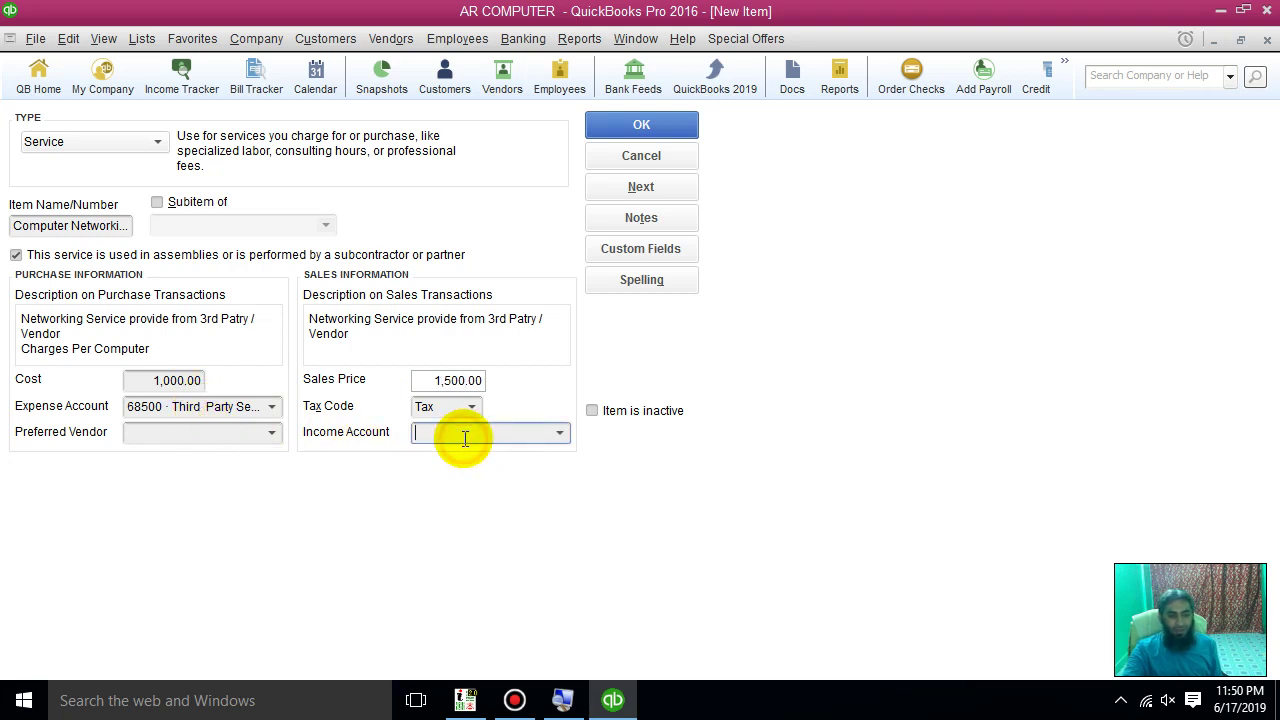
left_click(562, 434)
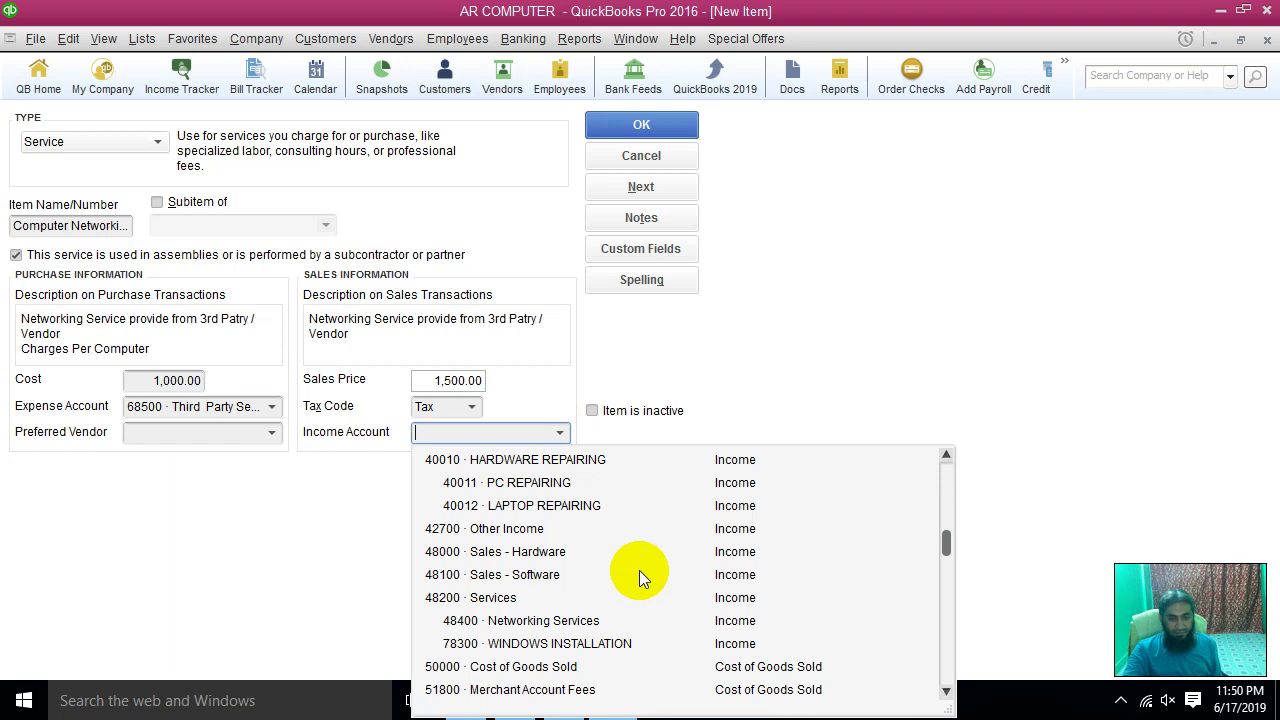
left_click(521, 621)
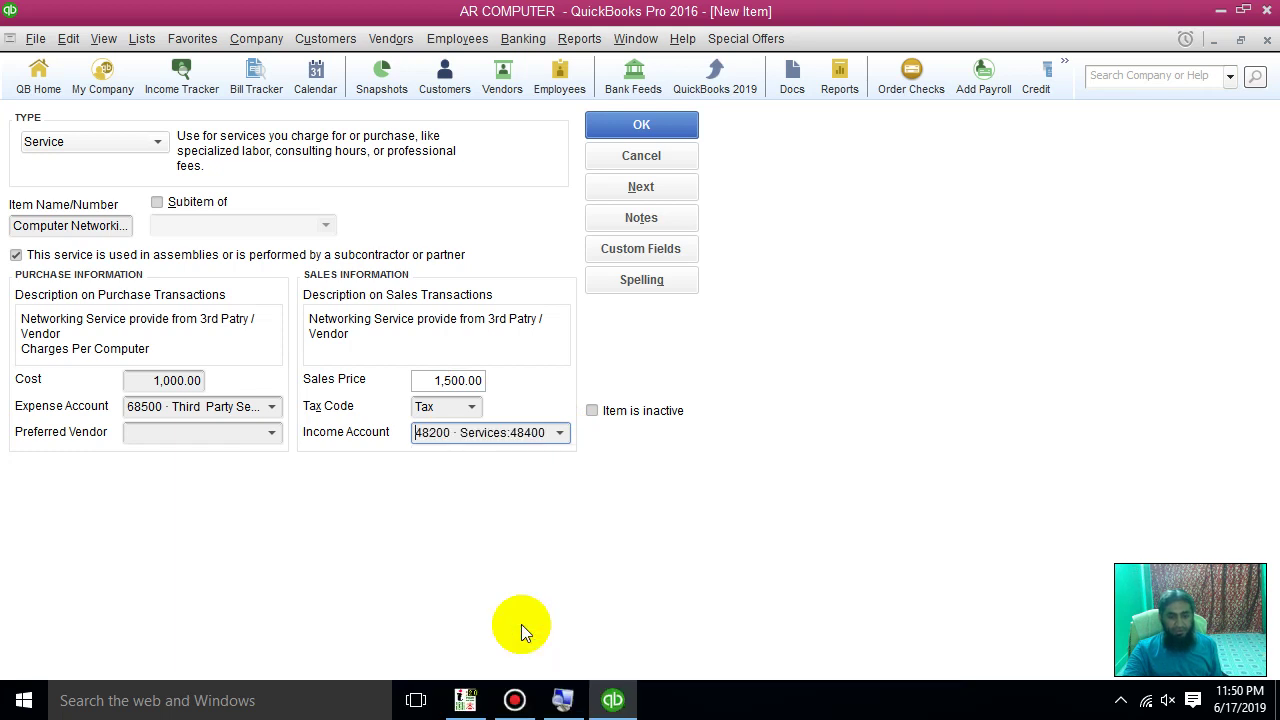
Step: Save the Computer Networking item, replacing "Patry" with the spell checker's suggestion "Paltry" in both the purchase and sales descriptions
left_click(641, 122)
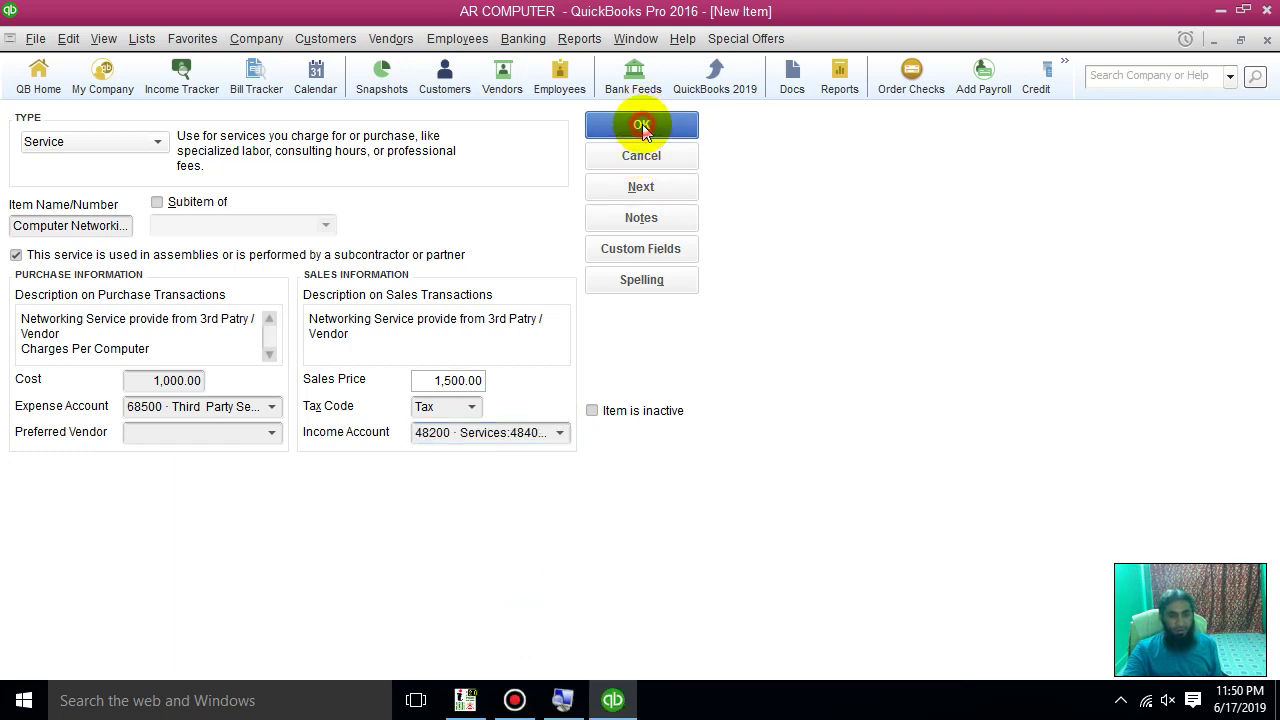
left_click(784, 342)
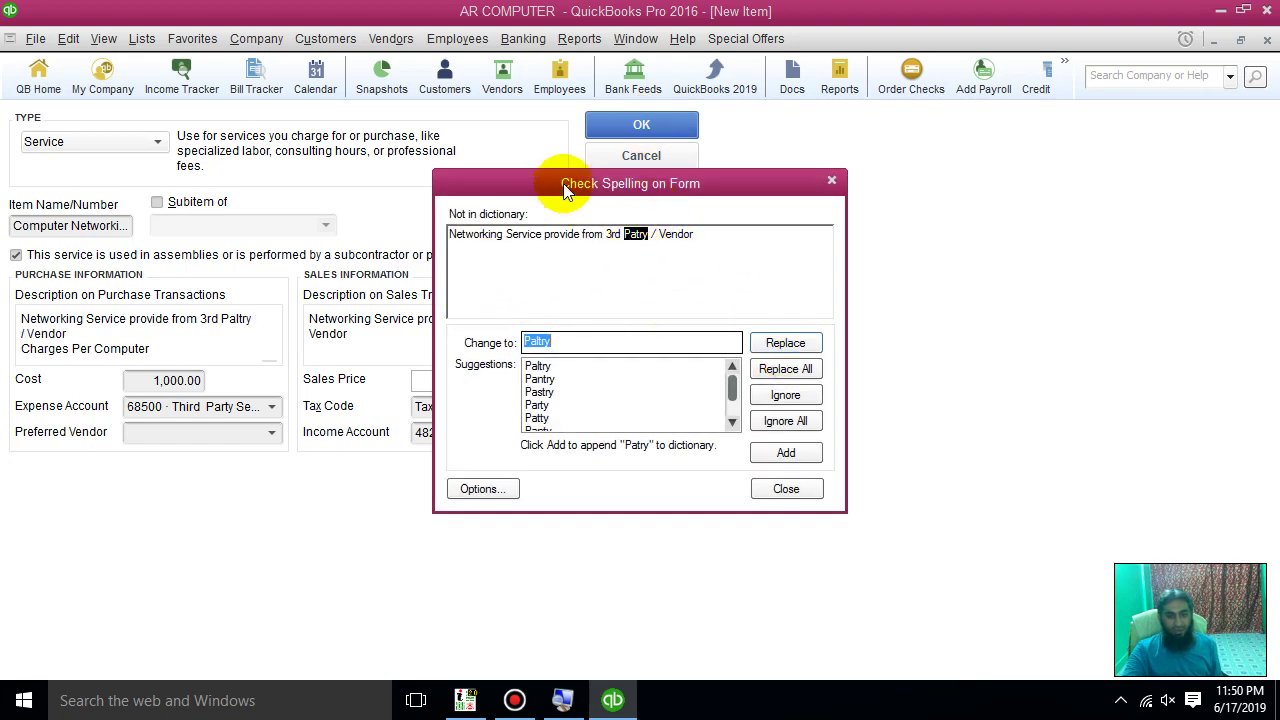
left_click_drag(564, 184, 762, 251)
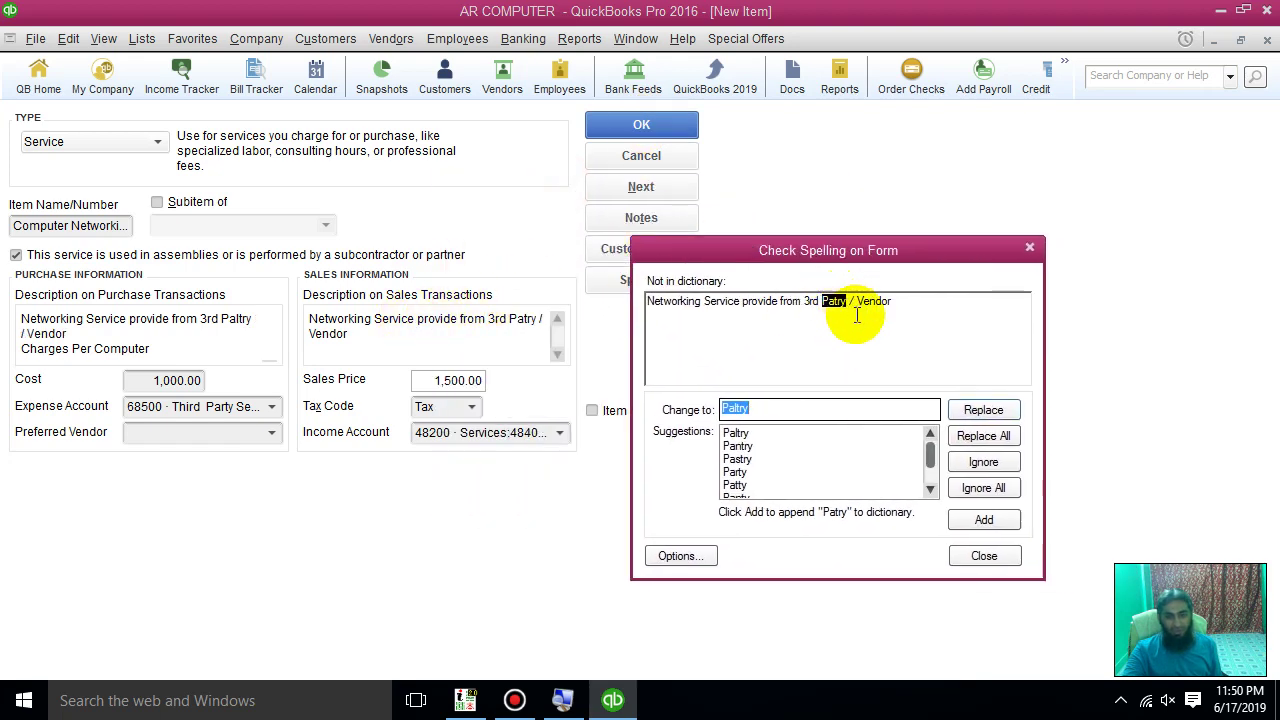
left_click(984, 410)
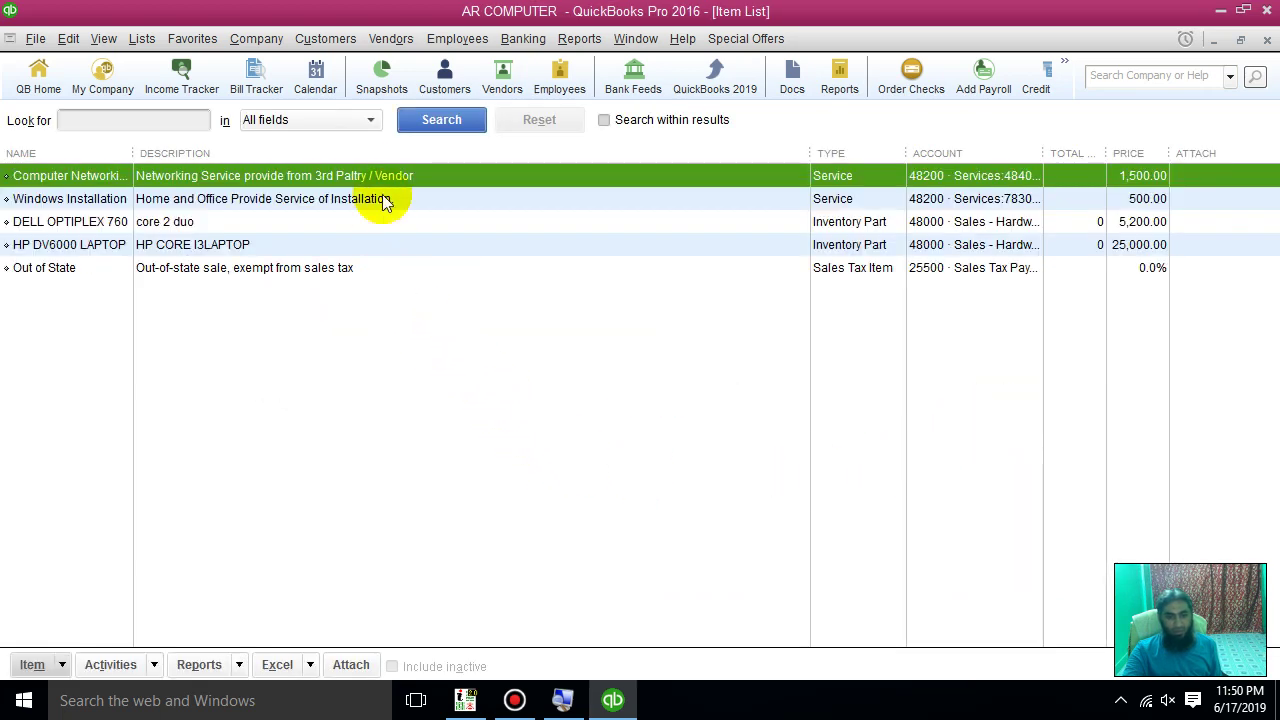
left_click(268, 198)
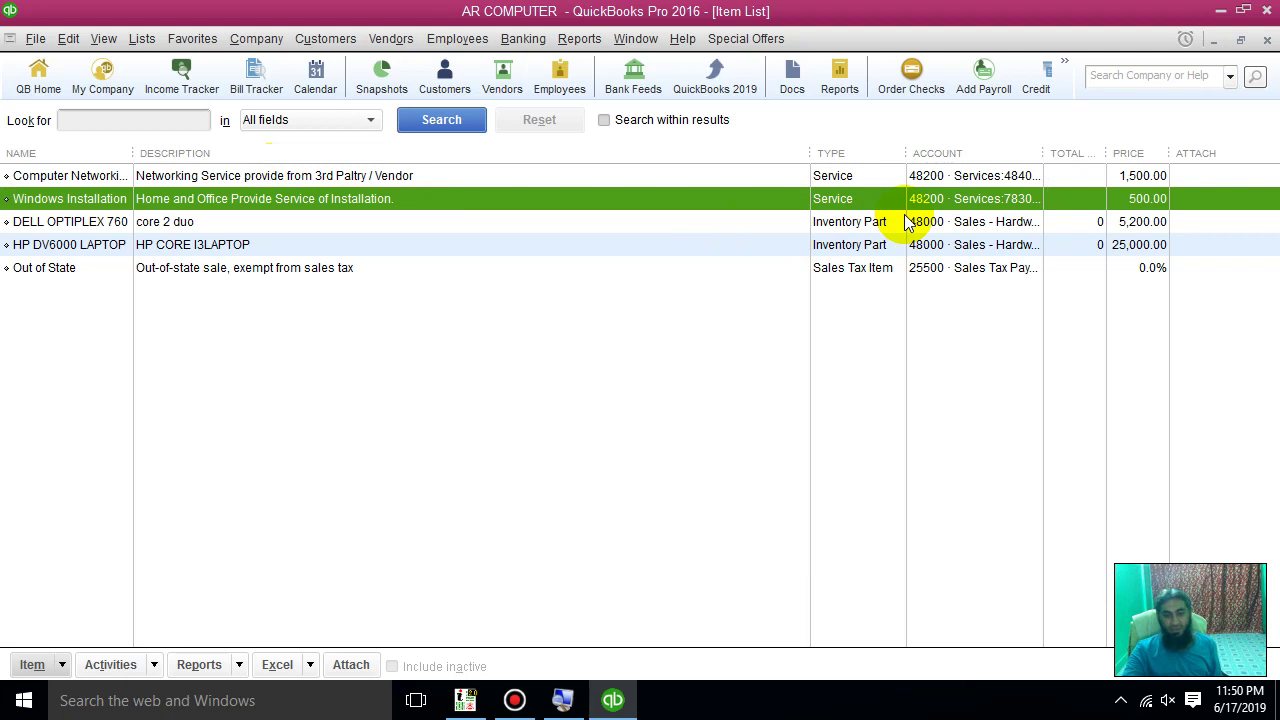
left_click(563, 180)
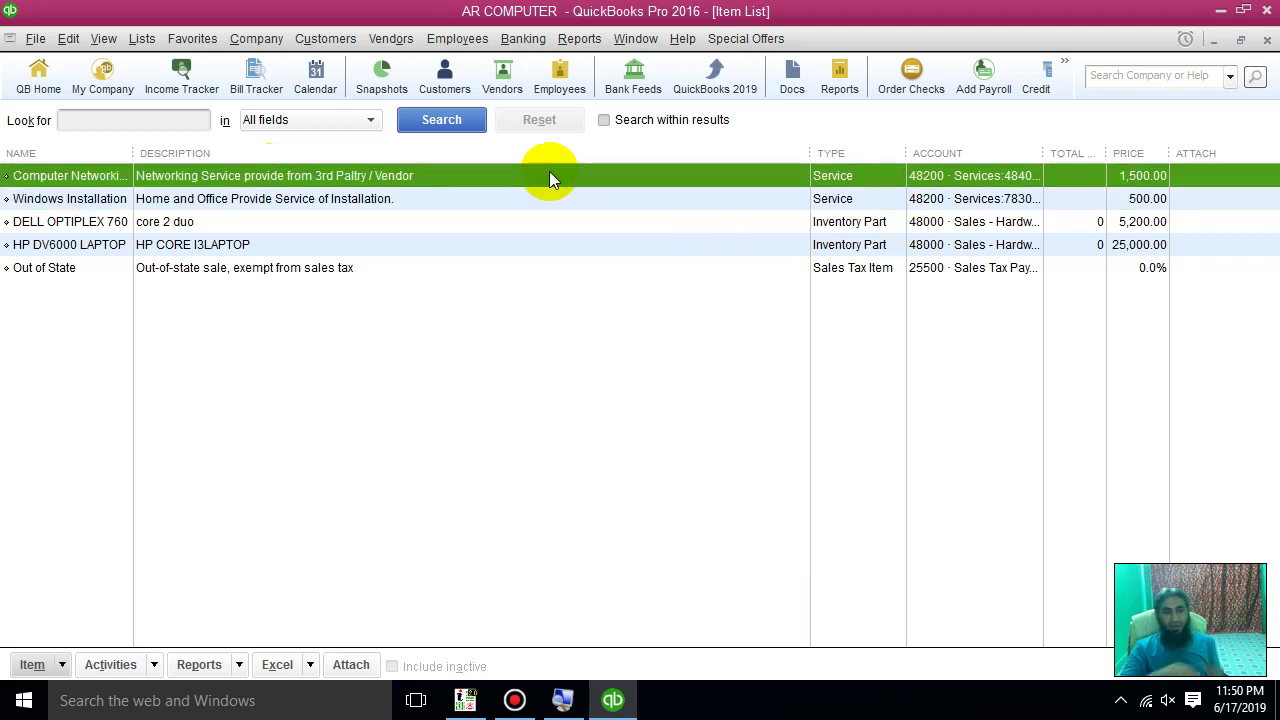